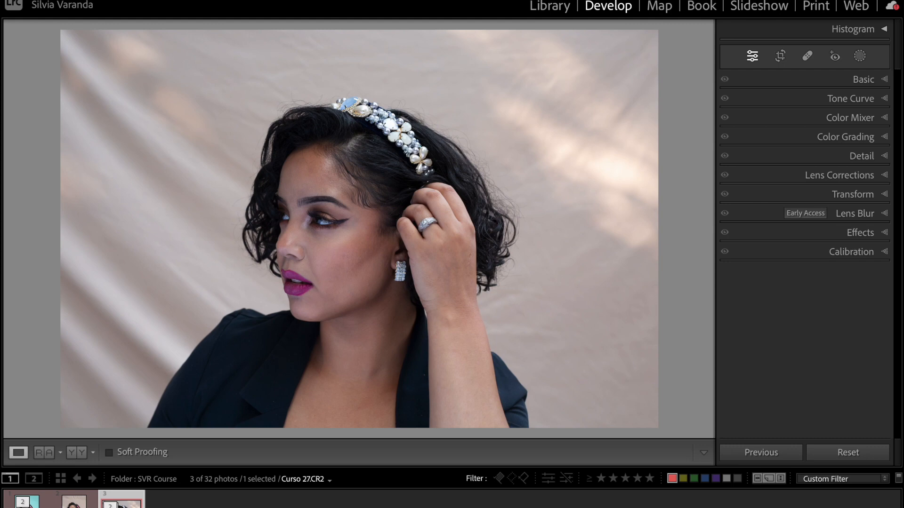
Compare the original portrait Curso 26.CR2 with its edited version Curso 26-Edit-2.psd.
key("Left")
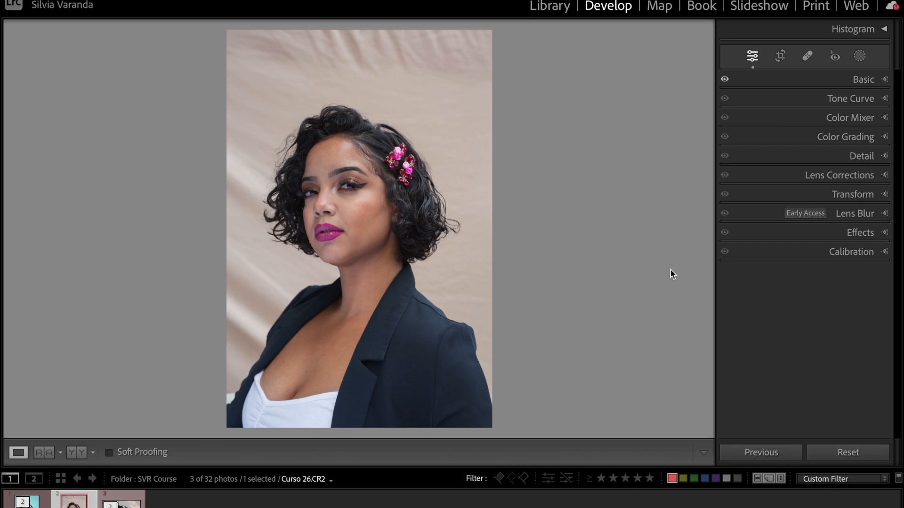
key("Left")
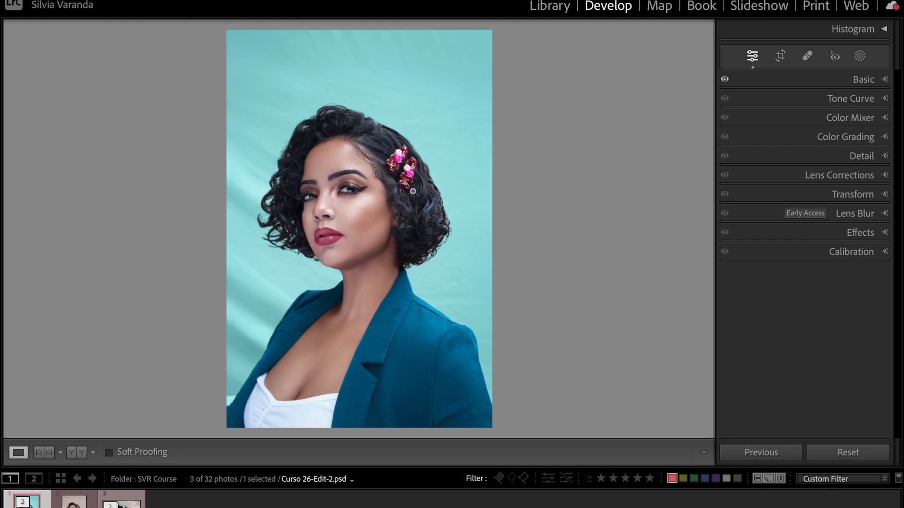
key("Right")
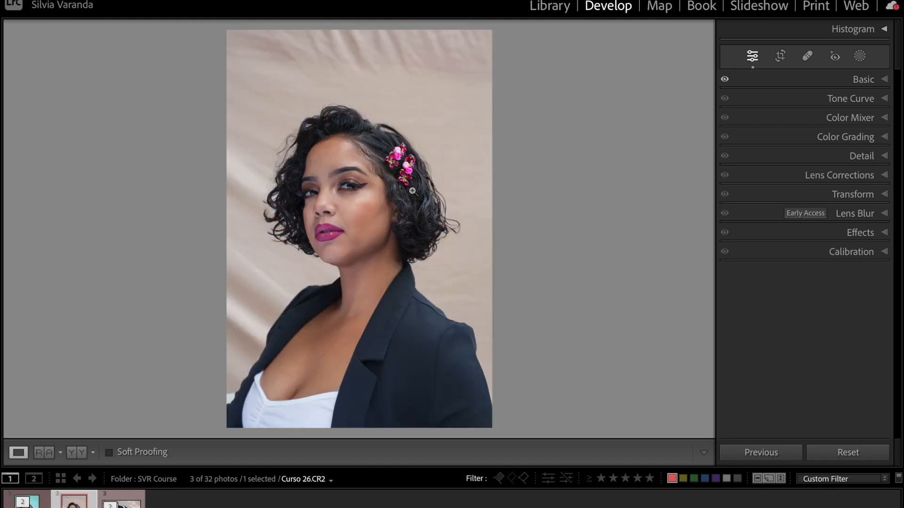
key("Left")
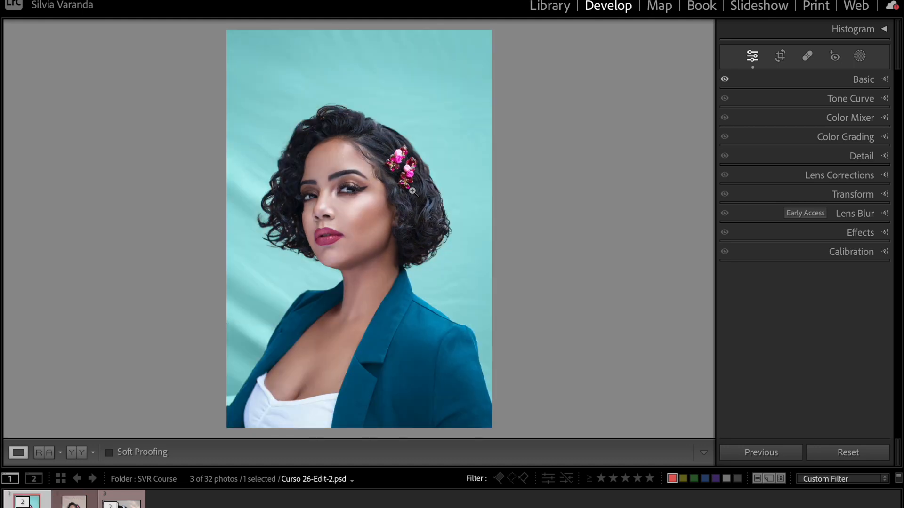
key("Right")
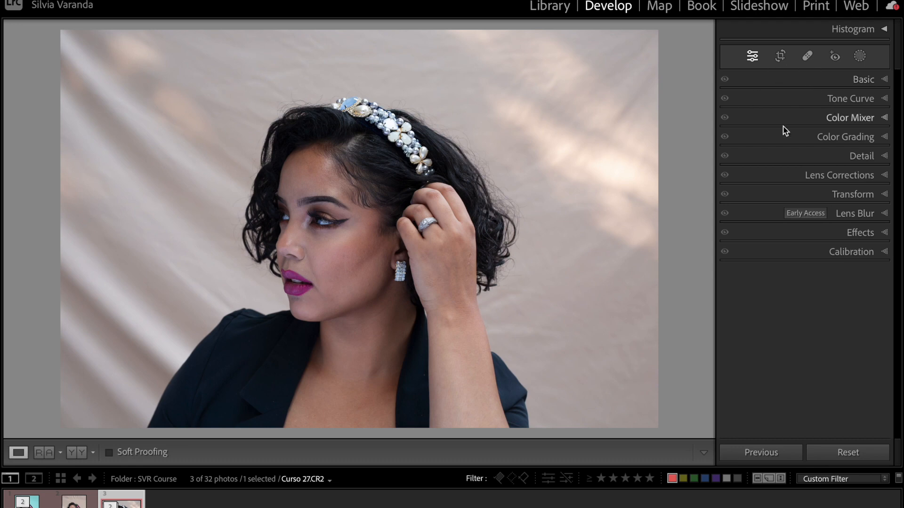
Set Curso 27.CR2's Highlights to -27, Shadows +28, Whites -24 and Blacks +55, and compare before and after.
left_click(855, 81)
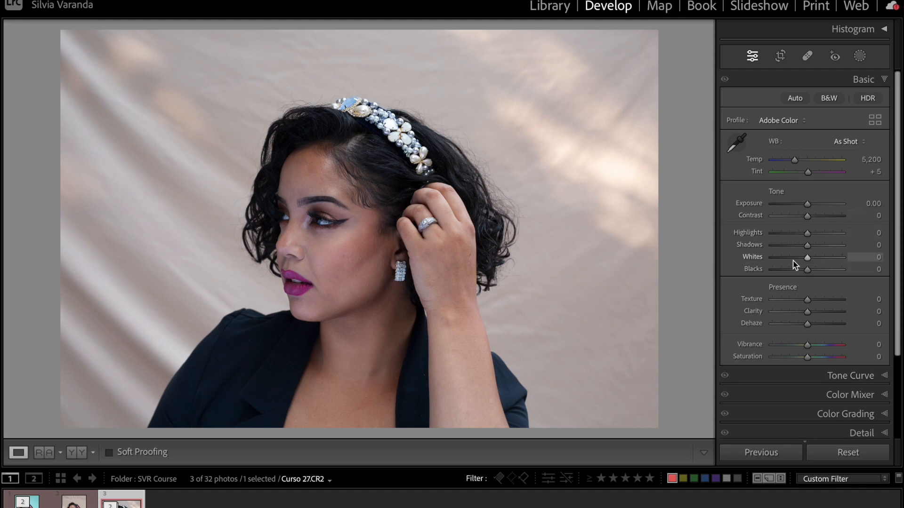
mouse_move(807, 270)
left_mouse_down()
mouse_move(823, 272)
mouse_move(806, 234)
mouse_move(797, 235)
mouse_move(797, 258)
left_mouse_up()
key("backslash")
key("backslash")
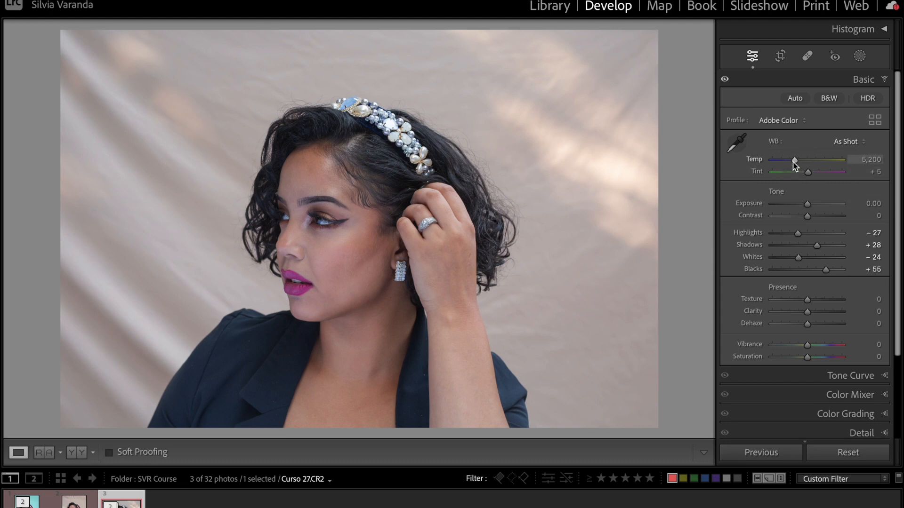
Warm the photo's white balance to a Temp of 5,397 and compare it with the original.
left_click_drag(793, 161, 794, 160)
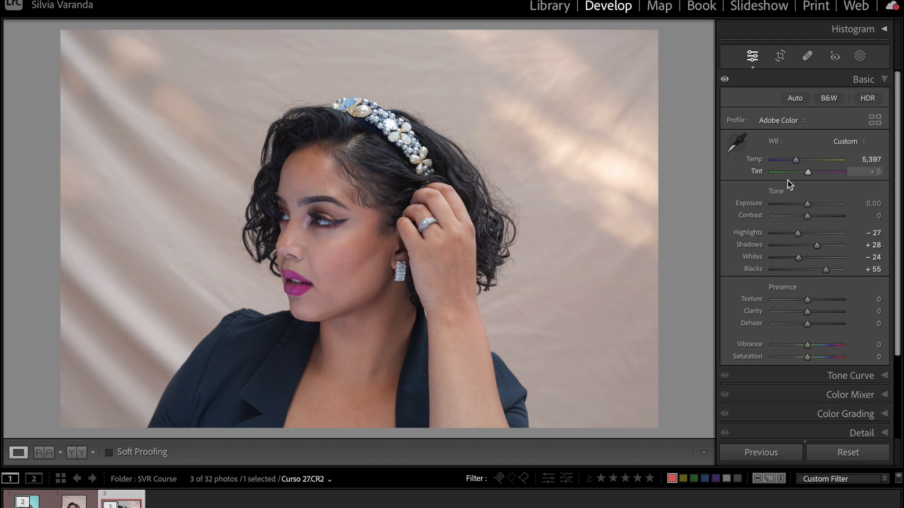
key("backslash")
key("backslash")
Open the adjusted photo for editing in Adobe Photoshop 2024.
right_click(402, 206)
mouse_move(545, 256)
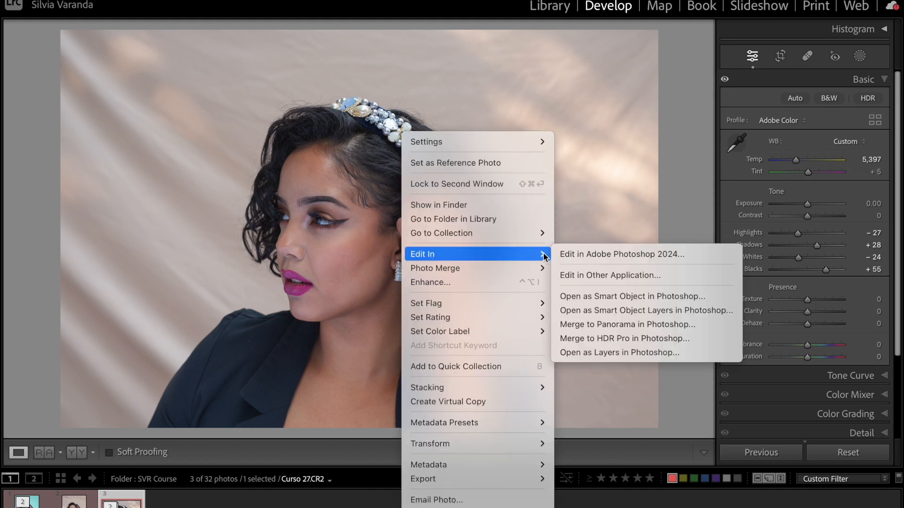
left_click(594, 255)
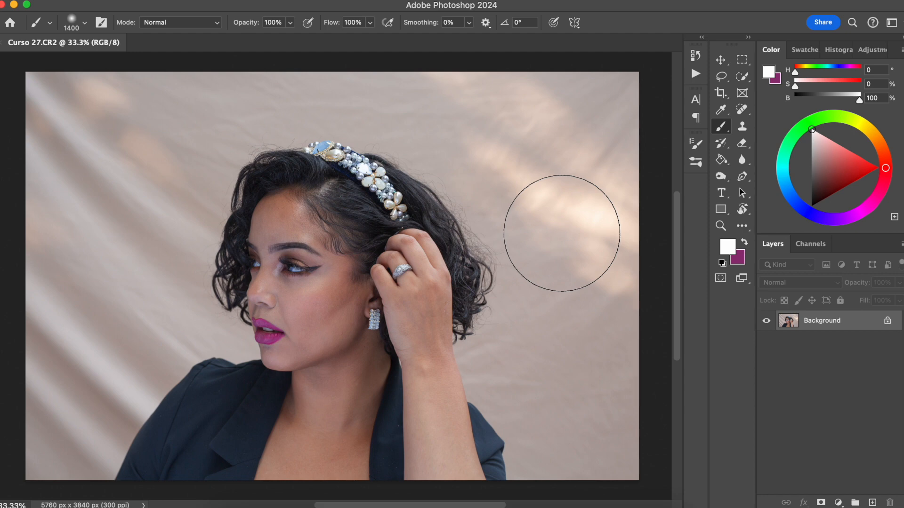
Run the Skin Retouch 4px action and hide the Texture (High) layer it creates.
scroll(561, 233, "up", 2)
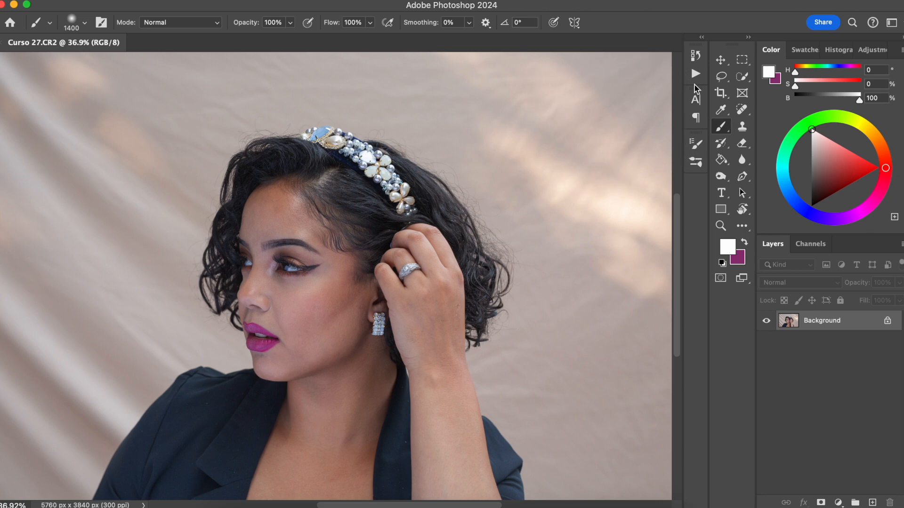
key("super+0")
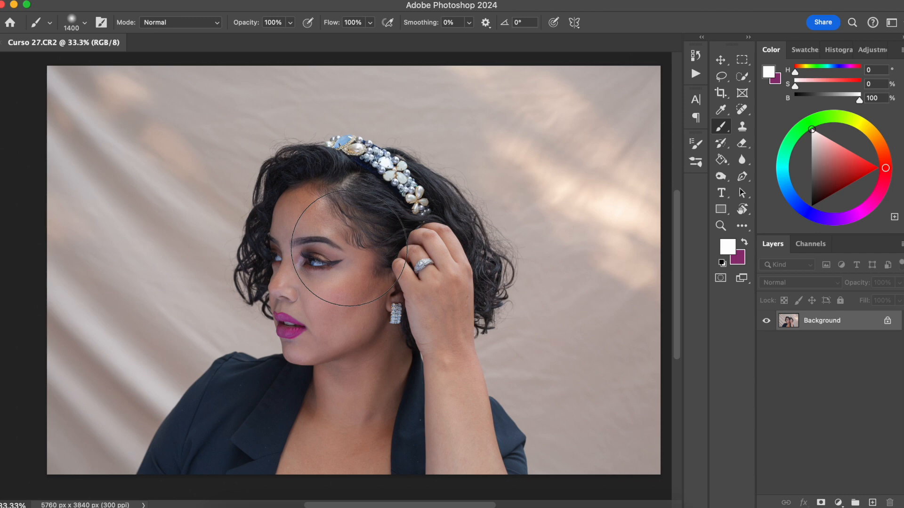
left_click(695, 55)
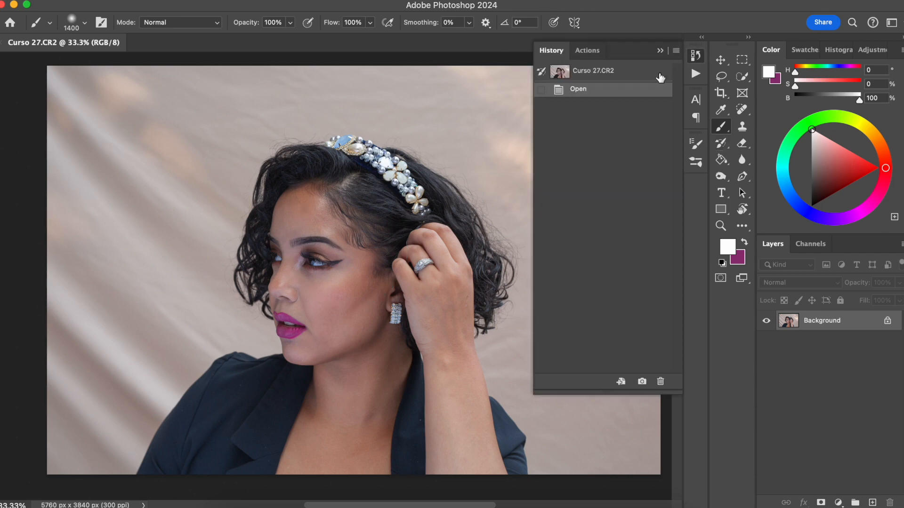
left_click(695, 74)
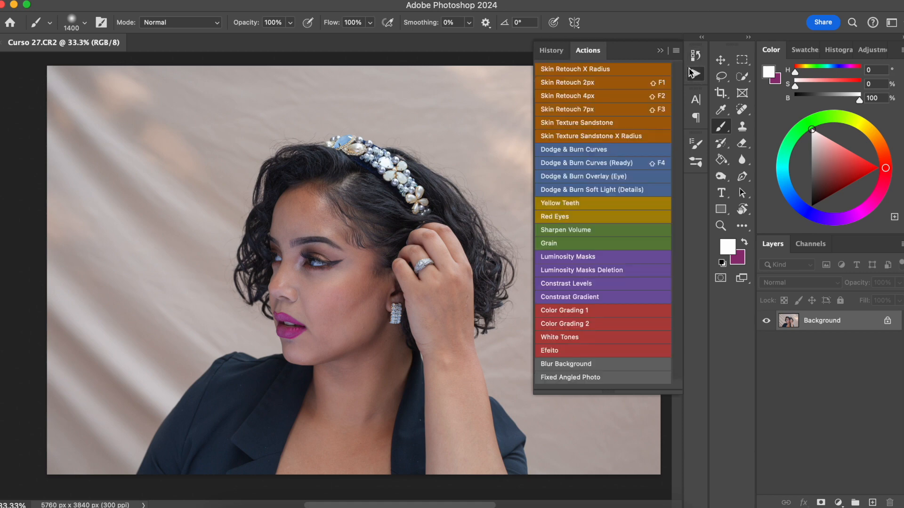
left_click(599, 96)
left_click(766, 337)
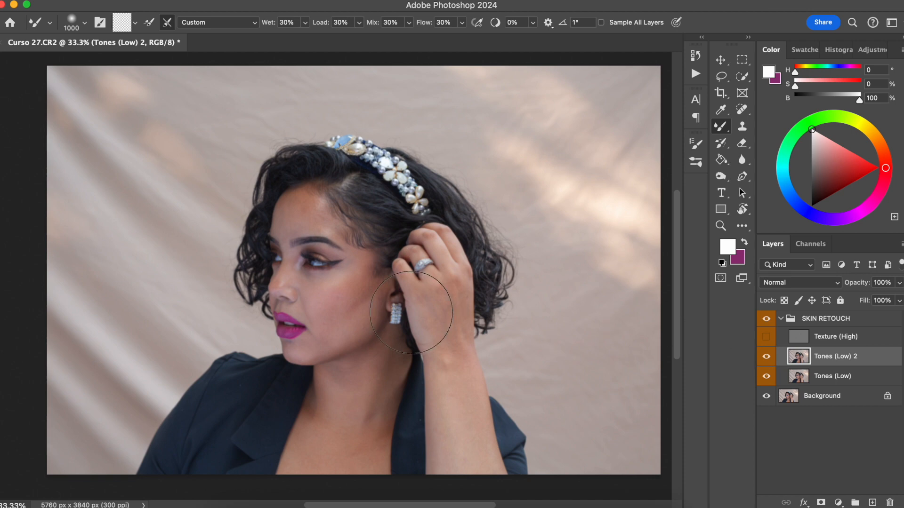
Blend the skin tones of the neck, chest and forearm on Tones (Low) 2 with the Mixer Brush.
key("super+plus")
left_click_drag(371, 358, 400, 258)
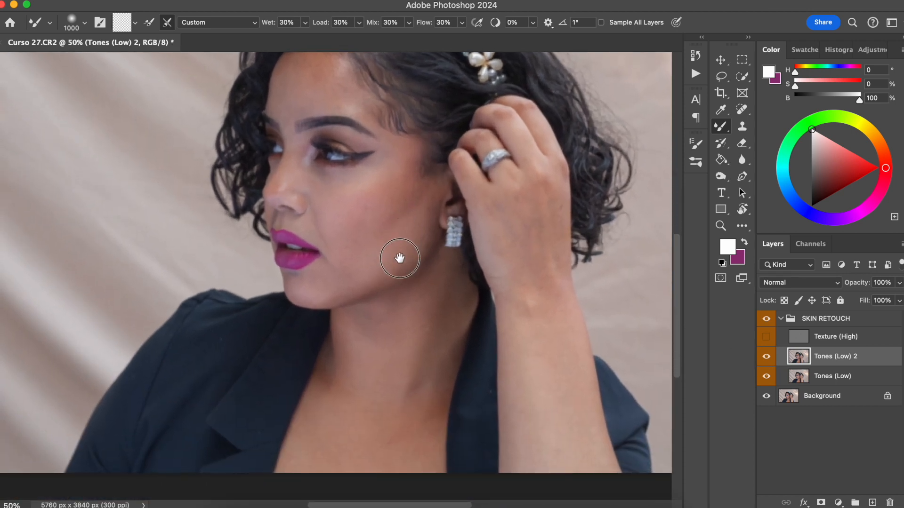
key("[")
key("[")
key("[")
key("[")
key("[")
key("[")
key("[")
key("[")
key("[")
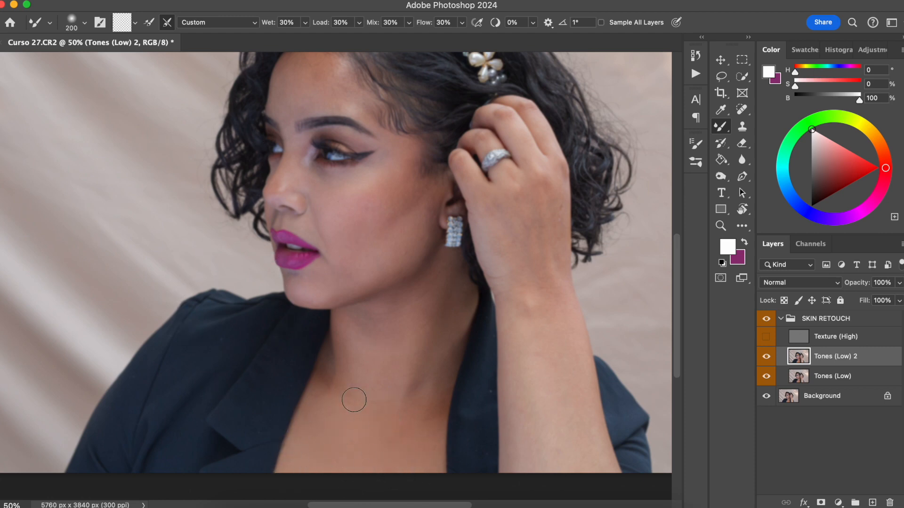
key("bracketright")
key("bracketleft")
key("bracketleft")
key("bracketleft")
key("bracketright")
key("bracketright")
key("bracketleft")
key("bracketleft")
key("bracketleft")
key("bracketleft")
key("bracketleft")
key("bracketleft")
key("bracketleft")
key("bracketleft")
key("bracketleft")
key("bracketright")
Blend the skin tones of the raised hand and wrist, varying the Mixer Brush size to suit each area.
scroll(333, 218, "up", 5)
scroll(333, 218, "left", 4)
key("bracketright")
key("bracketright")
key("bracketright")
key("bracketright")
key("bracketright")
key("bracketright")
key("bracketright")
key("bracketleft")
key("bracketleft")
key("bracketleft")
key("bracketleft")
key("bracketleft")
key("bracketleft")
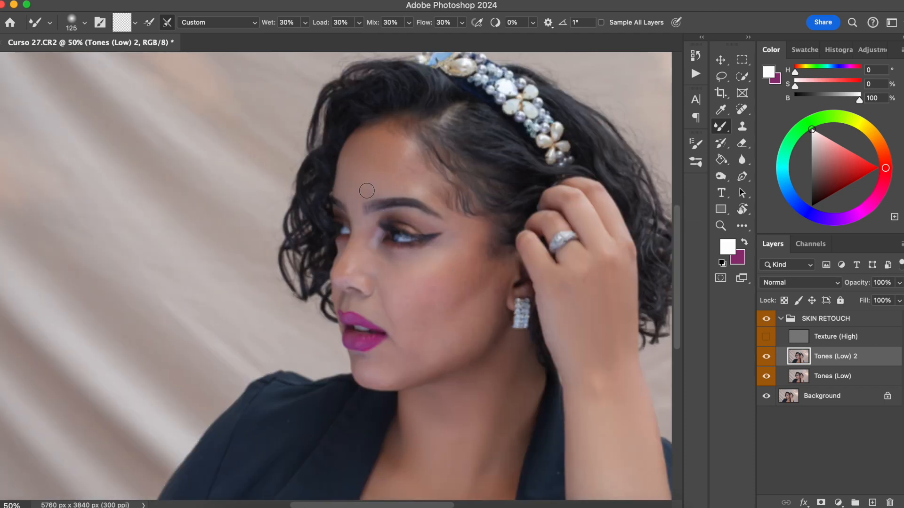
Even out the forehead tones above the eyebrow, and blend the eyelid area with a smaller Mixer Brush.
mouse_move(393, 183)
left_mouse_down()
mouse_move(397, 146)
mouse_move(405, 185)
mouse_move(423, 188)
left_mouse_up()
key("bracketleft")
key("bracketleft")
key("bracketleft")
key("bracketleft")
key("bracketleft")
key("bracketleft")
key("bracketleft")
left_click_drag(387, 216, 428, 222)
Smooth the tones under the eye and across the cheek with the Mixer Brush at size 150 to 175.
key("bracketright")
key("bracketright")
key("bracketright")
key("bracketright")
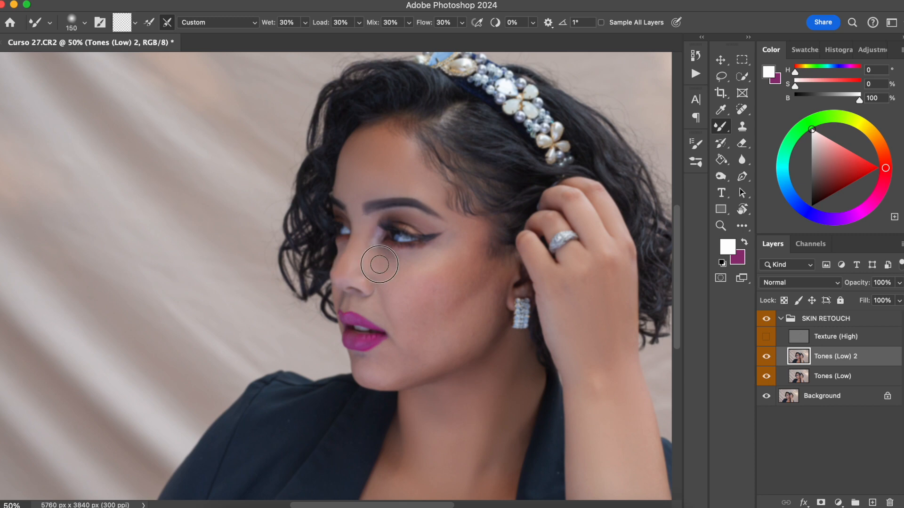
key("bracketright")
key("bracketright")
key("bracketleft")
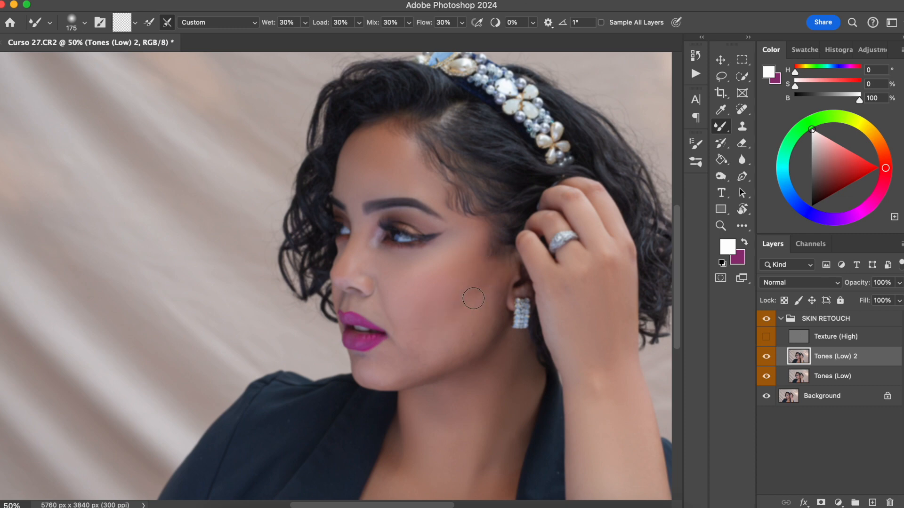
Blend the tones of the lower cheek, chin and jaw, switching between small and large Mixer Brush sizes.
key("bracketleft")
key("bracketleft")
key("bracketleft")
key("bracketleft")
key("bracketleft")
key("bracketleft")
key("bracketleft")
key("bracketright")
key("bracketright")
key("bracketright")
key("bracketright")
key("bracketright")
key("bracketright")
key("bracketright")
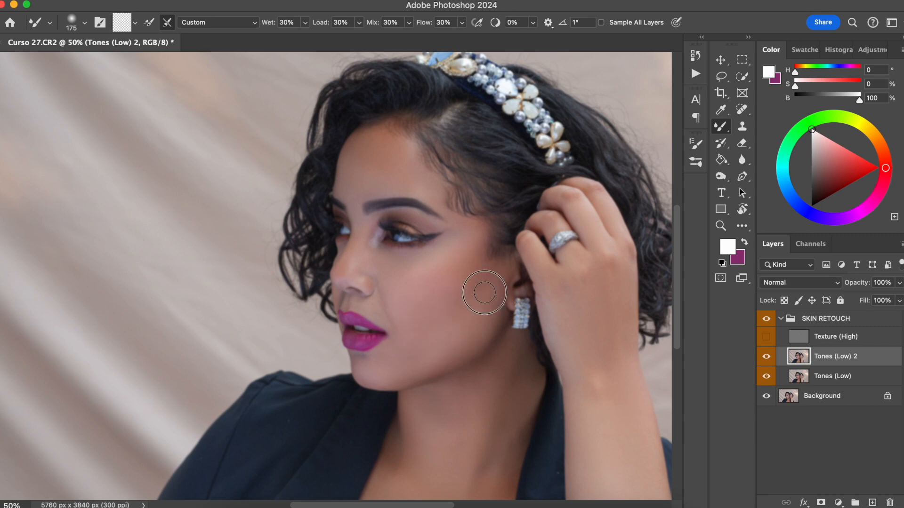
Smooth the colour of the lips on Tones (Low) 2 with a small Mixer Brush between sizes 30 and 60.
key("bracketleft")
key("bracketleft")
key("bracketleft")
key("bracketleft")
key("bracketleft")
key("bracketleft")
key("super+plus")
key("super+plus")
key("super+plus")
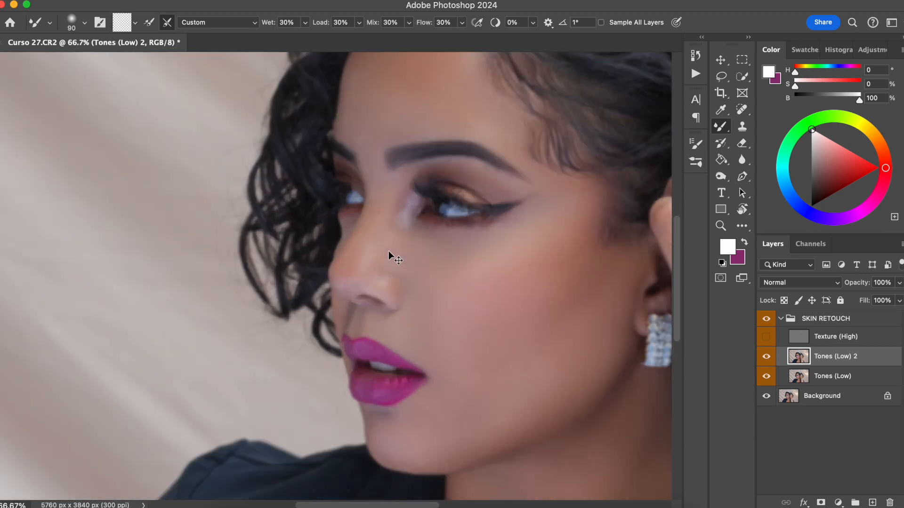
left_click_drag(222, 346, 189, 400)
key("bracketright")
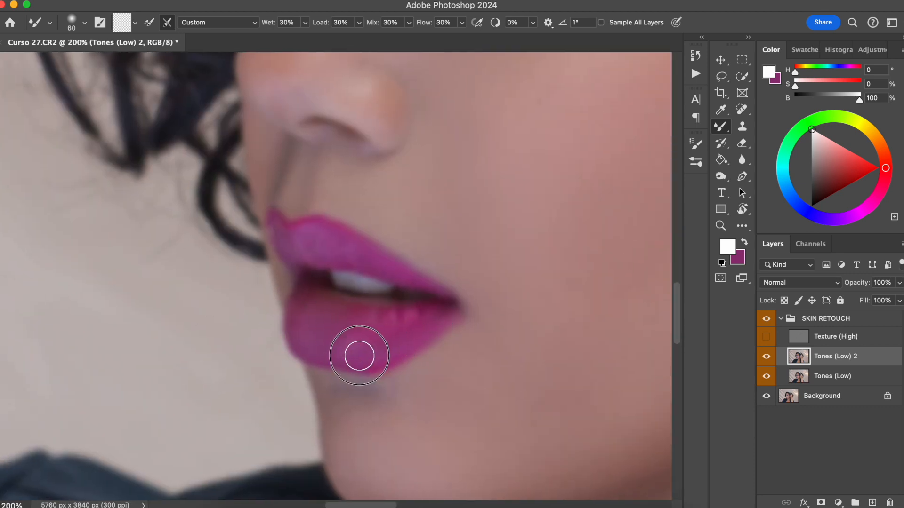
key("bracketleft")
key("bracketleft")
key("bracketleft")
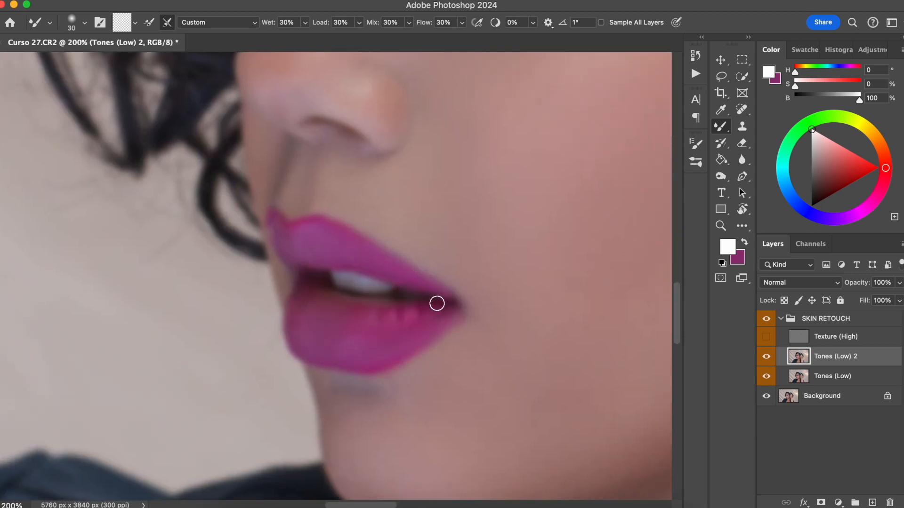
key("bracketright")
key("bracketright")
Blend the tones in and around the eyes with a fine Mixer Brush of size 15 to 25.
scroll(360, 206, "up", 5)
key("bracketleft")
key("bracketleft")
key("bracketleft")
key("bracketleft")
key("bracketleft")
key("bracketleft")
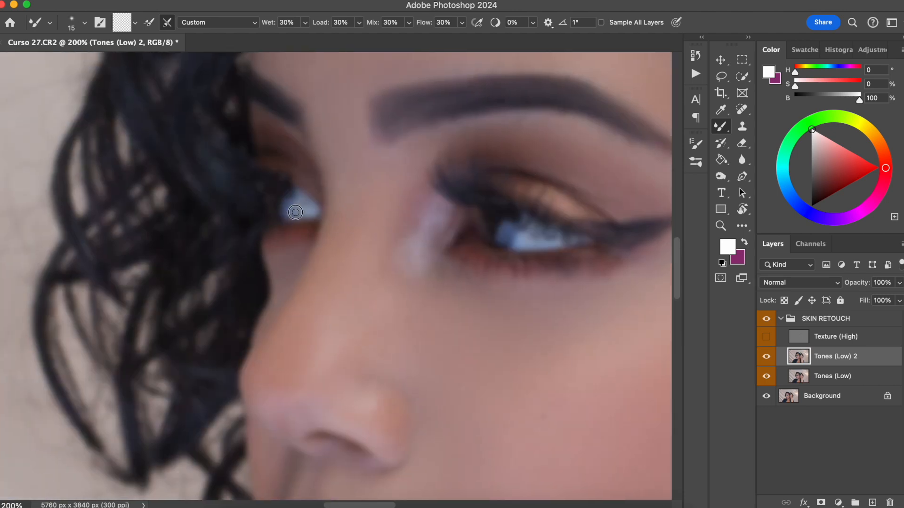
key("bracketright")
key("bracketright")
Show the Texture (High) layer again, review the blended skin and make that layer active.
key("super+0")
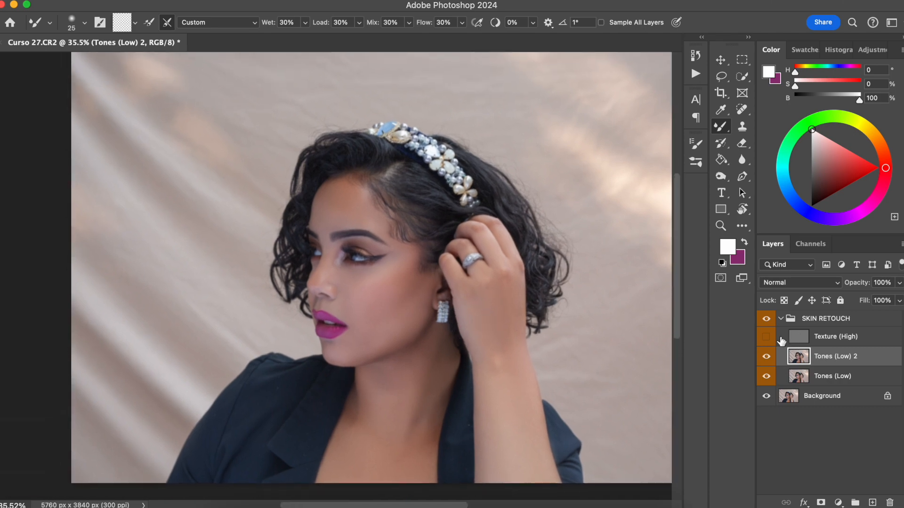
left_click(766, 337)
key("super+plus")
key("super+plus")
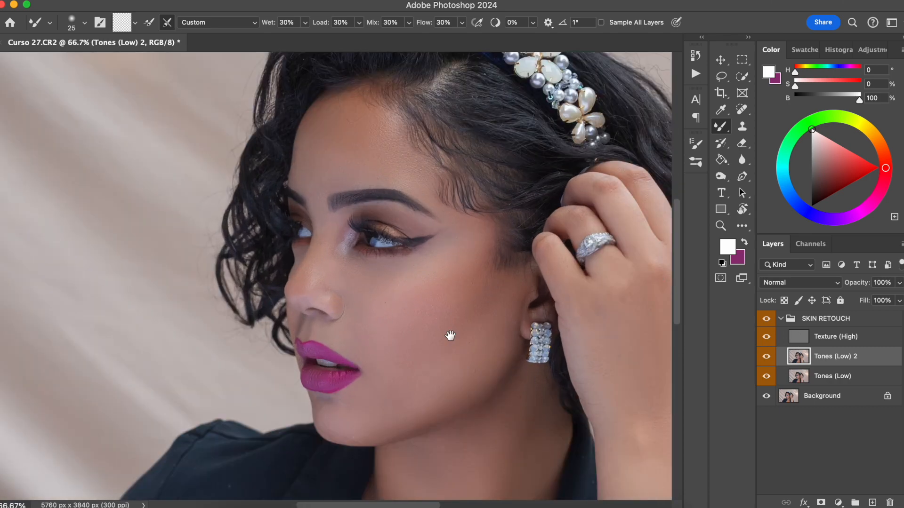
key("super+0")
left_click(794, 339)
Heal small blemishes on the forehead and upper cheek of Texture (High) with the Spot Healing Brush at size 45.
key("super+plus")
key("super+plus")
key("super+plus")
key("super+plus")
key("super+minus")
scroll(336, 275, "up", 3)
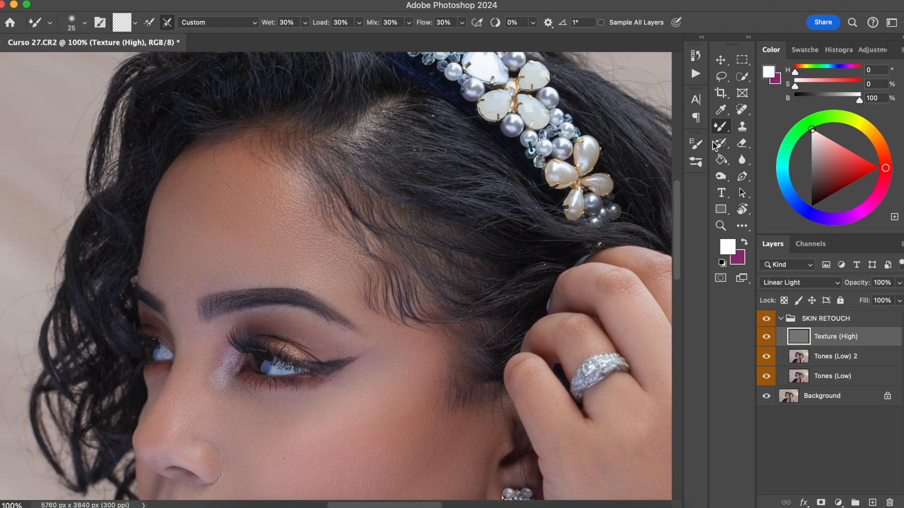
left_click(741, 109)
key("bracketright")
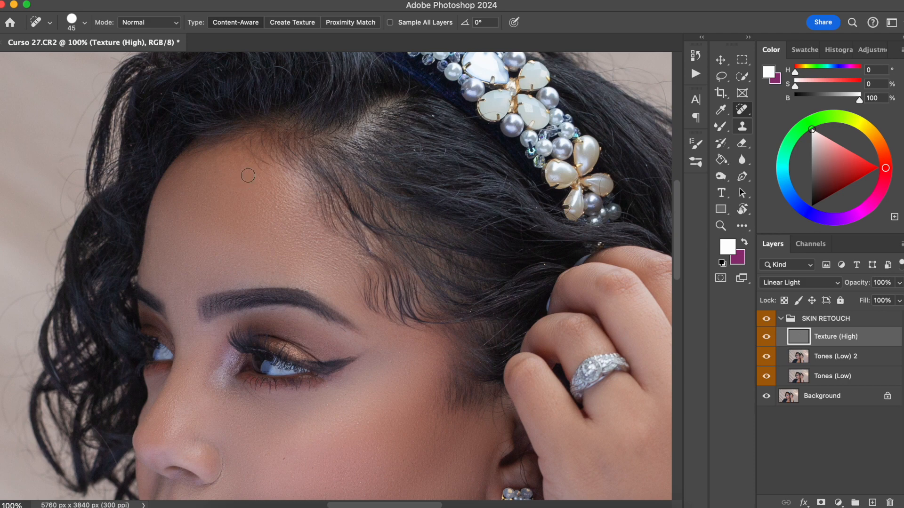
scroll(303, 349, "down", 5)
key("super+plus")
left_click(345, 323)
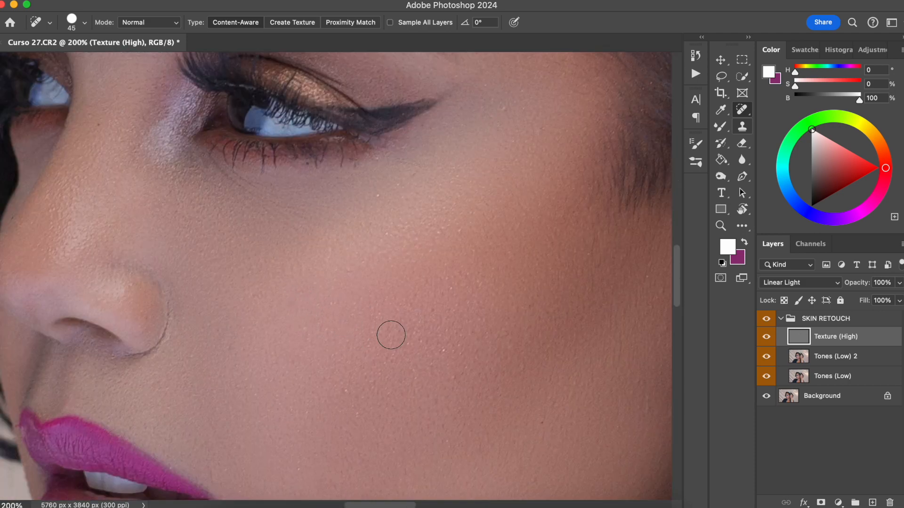
scroll(357, 396, "up", 5)
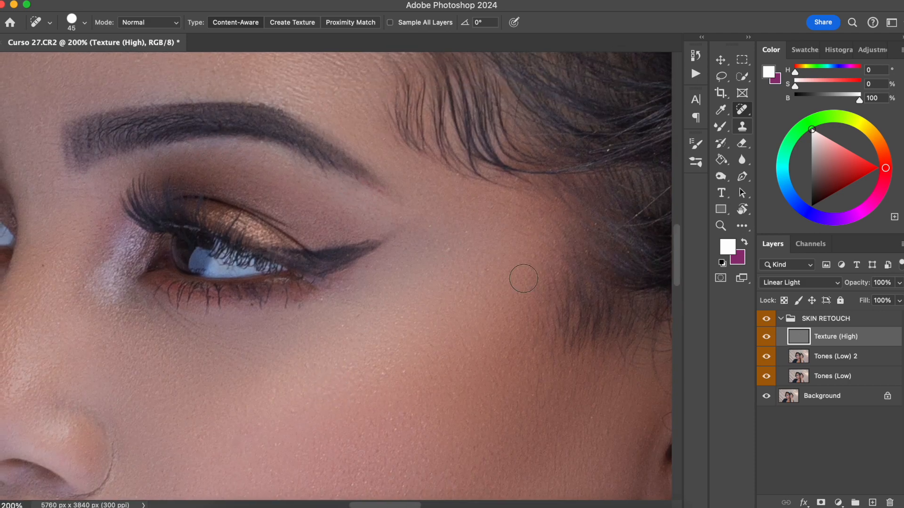
Heal the blemishes beside the corner of the mouth and across the lower cheek and jaw.
scroll(395, 397, "down", 10)
left_click(250, 260)
left_click_drag(269, 308, 271, 313)
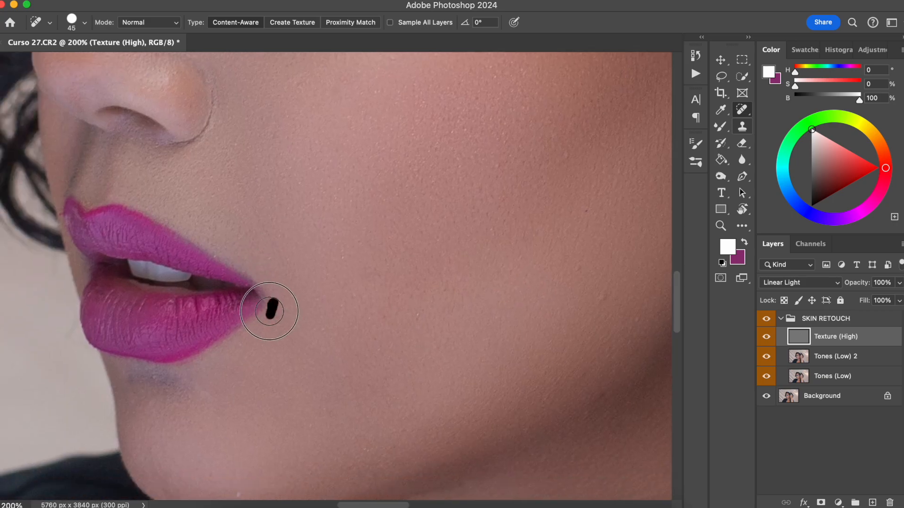
scroll(262, 408, "down", 4)
scroll(446, 321, "right", 7)
scroll(447, 321, "up", 4)
left_click(444, 279)
left_click_drag(494, 216, 292, 337)
Clean up spots on the neck, chest and dark jacket with the Spot Healing Brush.
key("super+minus")
mouse_move(454, 317)
left_mouse_down()
mouse_move(459, 335)
mouse_move(451, 325)
mouse_move(474, 281)
left_mouse_up()
left_click_drag(81, 281, 305, 372)
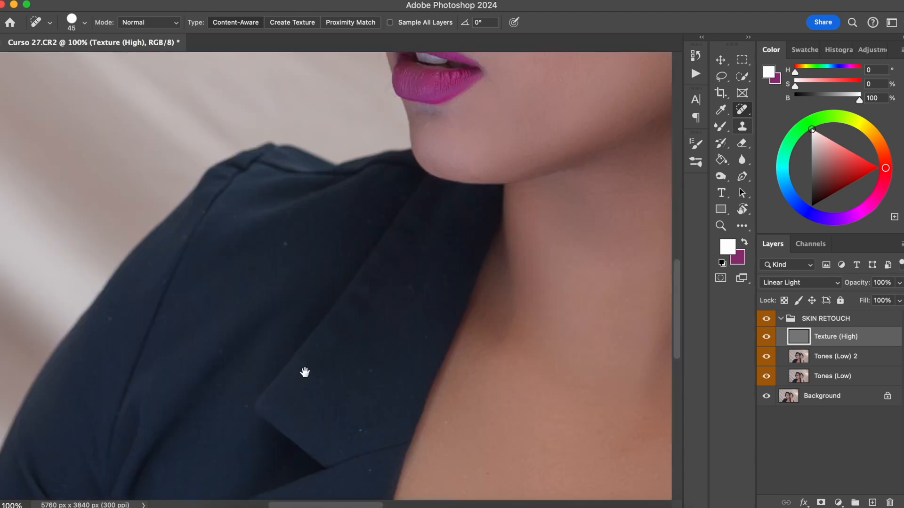
left_click_drag(509, 251, 328, 323)
key("super+plus")
key("super+minus")
key("super+minus")
key("super+0")
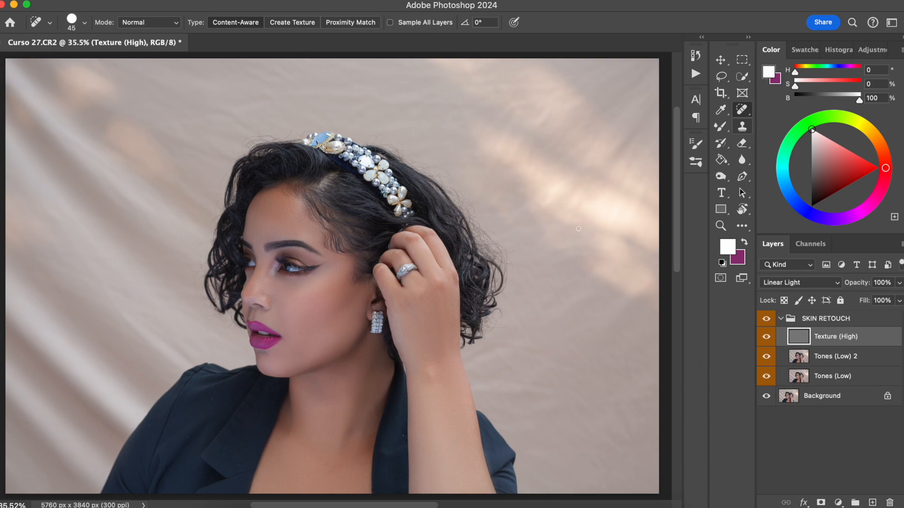
Compare the close-up of the face with and without the SKIN RETOUCH group.
key("super+plus")
key("super+plus")
key("super+plus")
left_click_drag(371, 405, 443, 441)
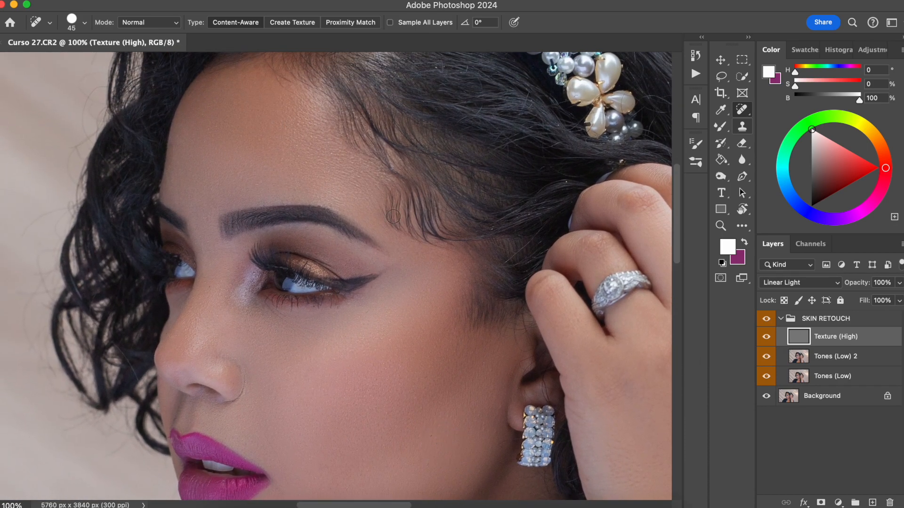
left_click_drag(300, 164, 314, 140)
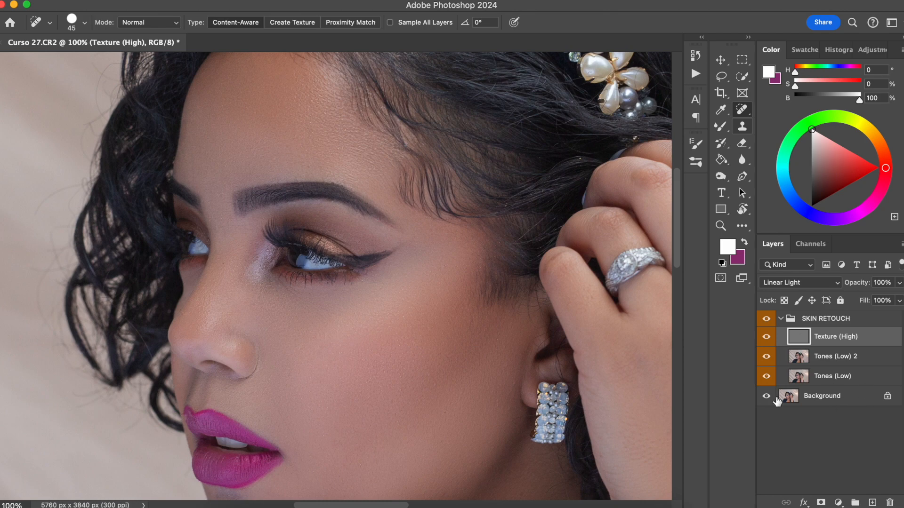
left_click(766, 319)
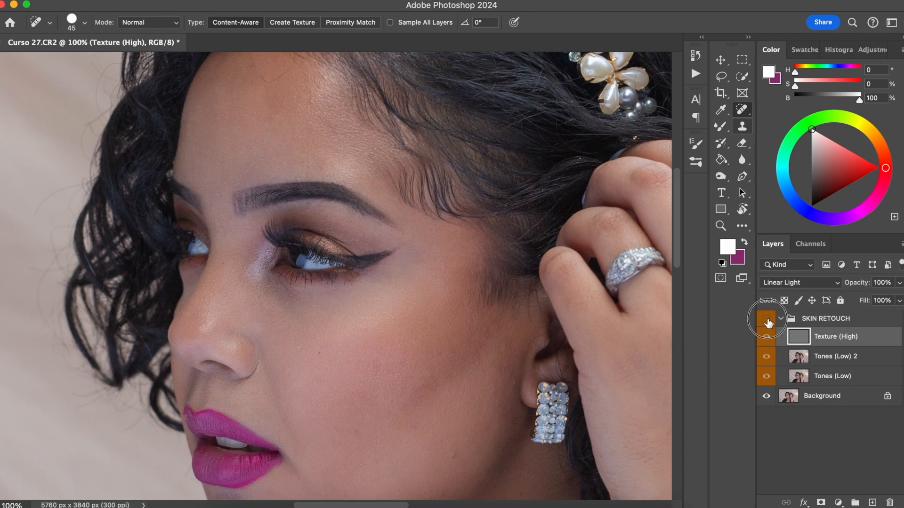
left_click(767, 320)
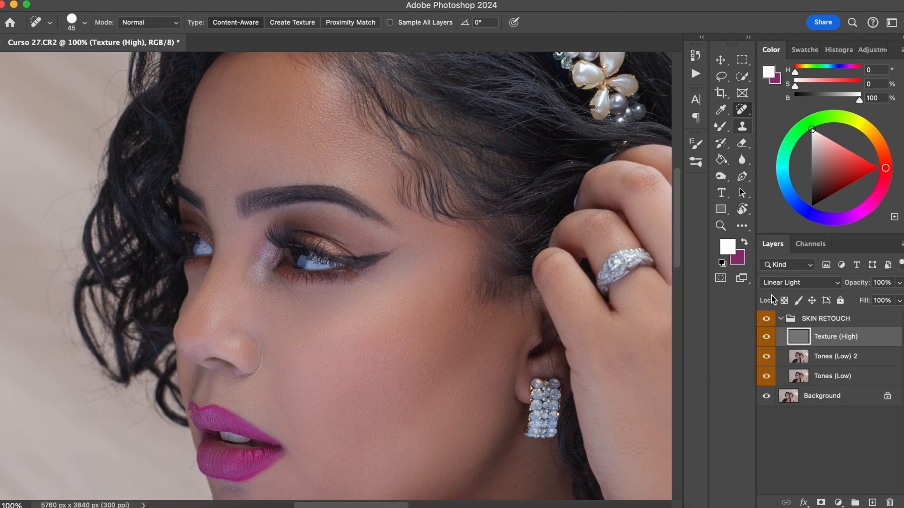
Compare the wider portrait by toggling the visibility of Texture (High) and the whole SKIN RETOUCH group.
key("super+minus")
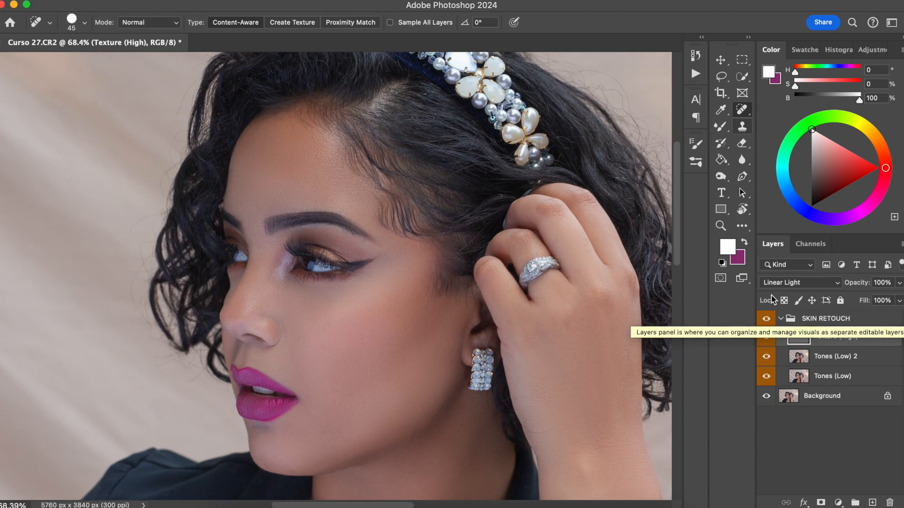
key("super+minus")
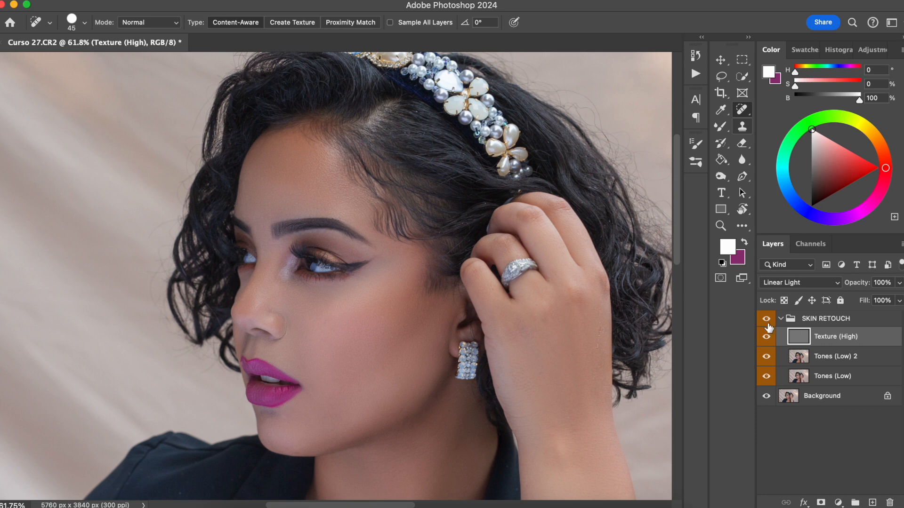
left_click(766, 338)
left_click(766, 338)
left_click(770, 320)
left_click(770, 320)
left_click(770, 320)
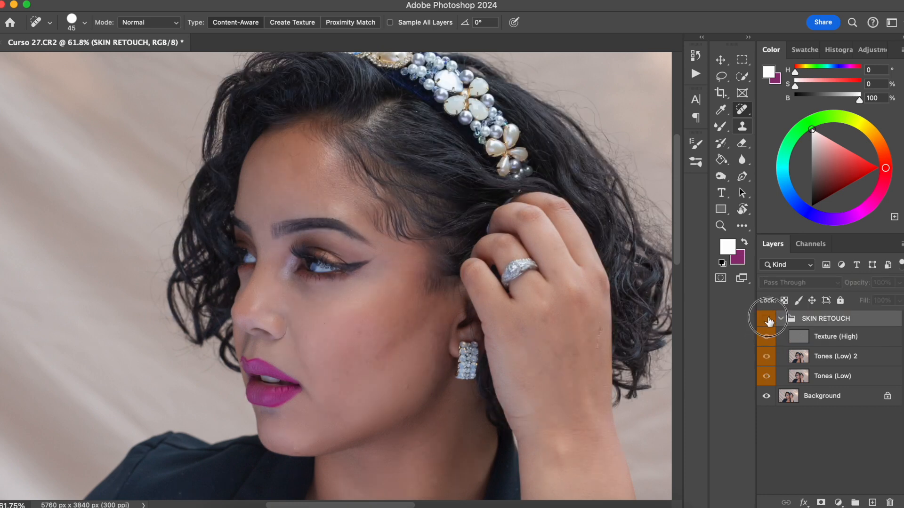
key("super+0")
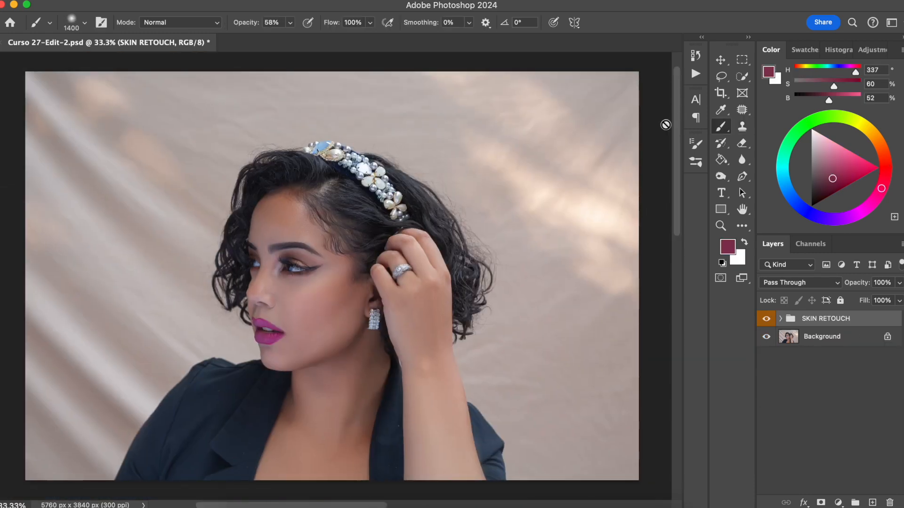
Run the Dodge & Burn Curves (Ready) action above SKIN RETOUCH and set the brush opacity to 10%.
left_click(696, 74)
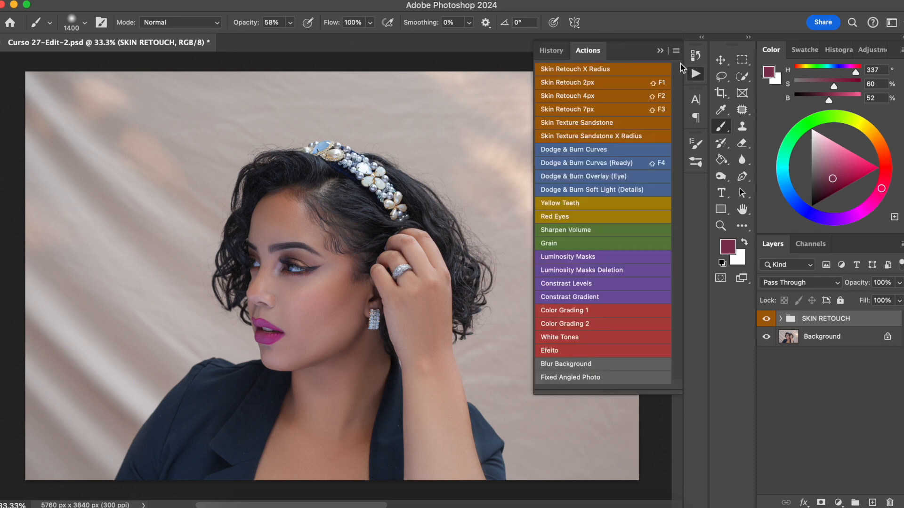
left_click(596, 160)
left_click(701, 79)
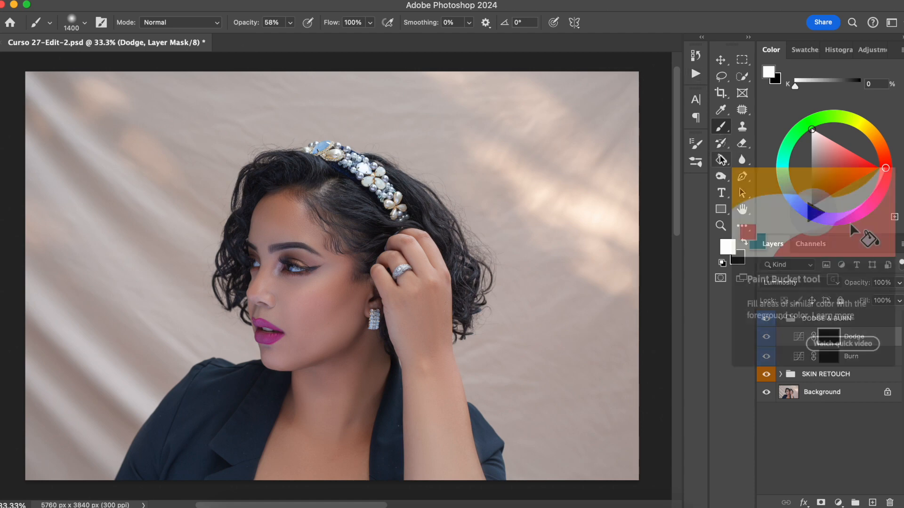
left_click(272, 22)
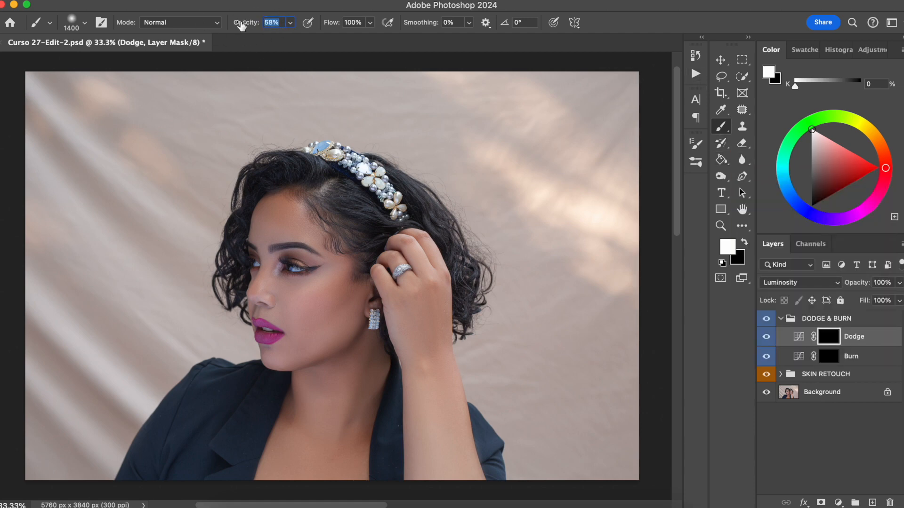
type("10")
key("Return")
Paint soft white highlights on the Dodge mask over the face, reducing the brush to around size 70.
key("bracketleft")
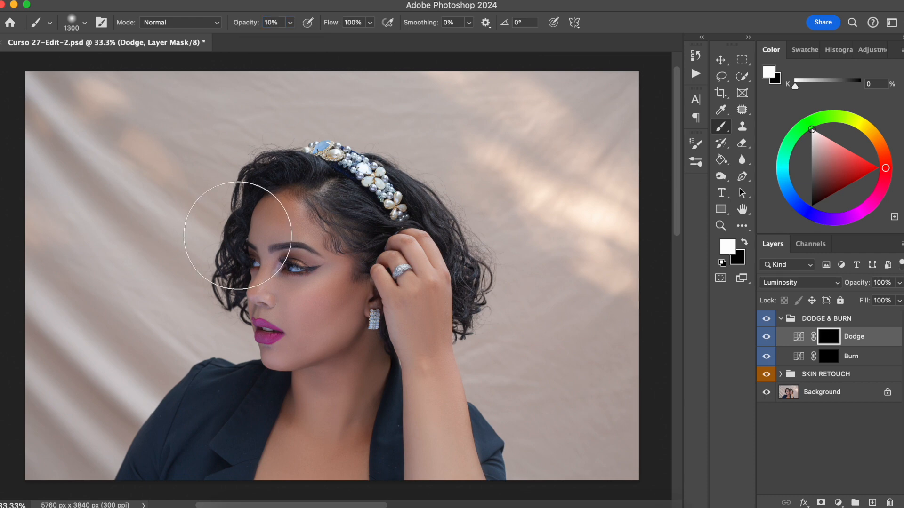
key("bracketleft")
key("bracketleft")
key("bracketleft")
key("bracketleft")
key("bracketleft")
key("bracketleft")
key("bracketleft")
key("bracketleft")
key("bracketleft")
key("bracketleft")
key("bracketleft")
key("bracketleft")
key("bracketleft")
key("bracketleft")
key("bracketleft")
key("bracketleft")
key("bracketleft")
key("bracketleft")
key("bracketleft")
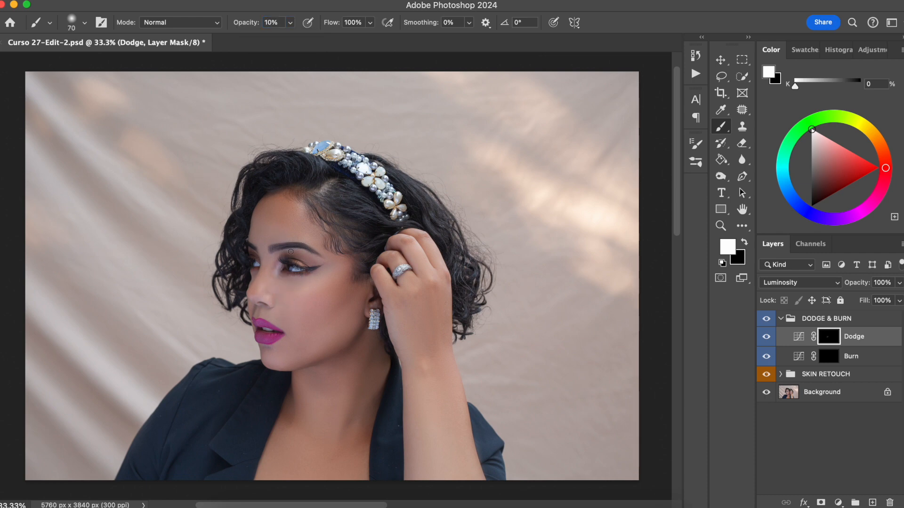
key("bracketright")
key("bracketright")
key("bracketright")
key("bracketright")
key("bracketright")
key("bracketright")
key("bracketleft")
key("bracketleft")
key("bracketleft")
Paint shading for the face on the Burn mask in white at 10% opacity, with brush sizes around 100 to 175.
left_click(783, 356)
key("bracketright")
key("bracketright")
key("bracketright")
key("bracketright")
key("bracketright")
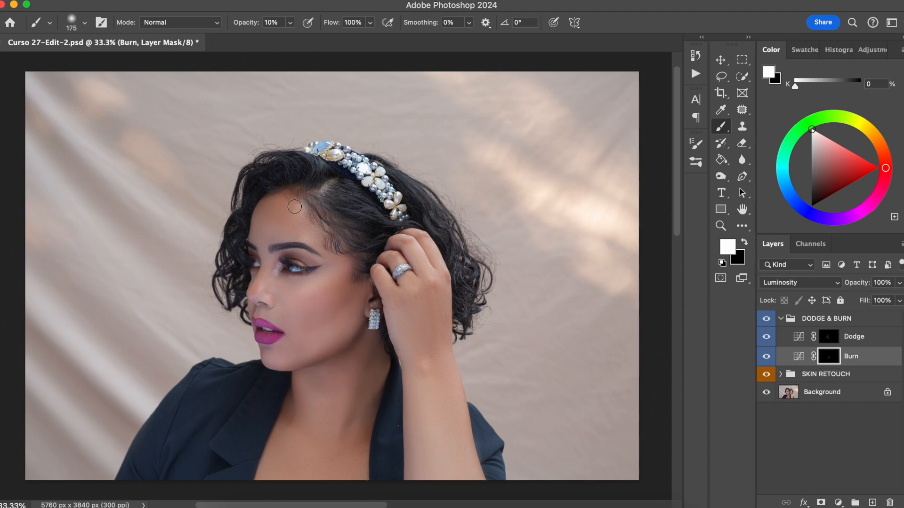
key("bracketright")
key("bracketright")
key("bracketright")
Run the Dodge & Burn Overlay (Eye) action to add an Eye Overlay layer directly above the Dodge layer.
left_click(781, 338)
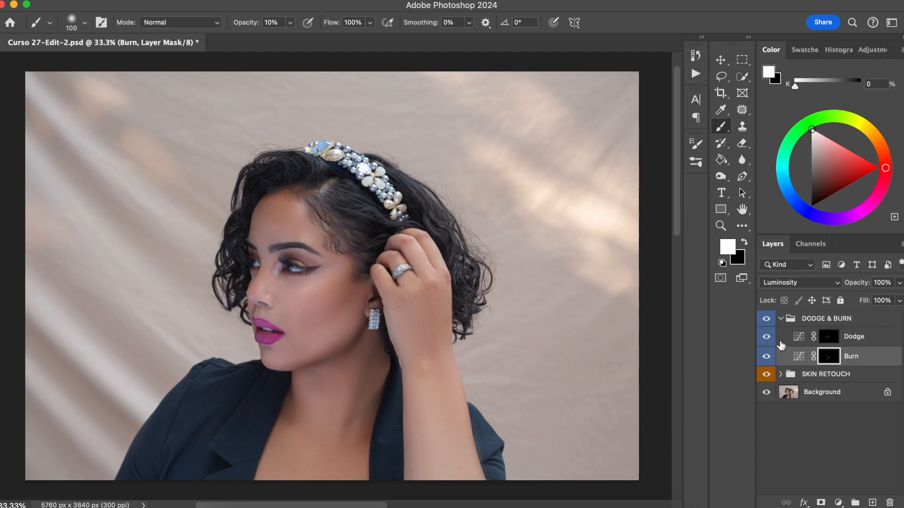
left_click(781, 338)
left_click(697, 74)
left_click(607, 175)
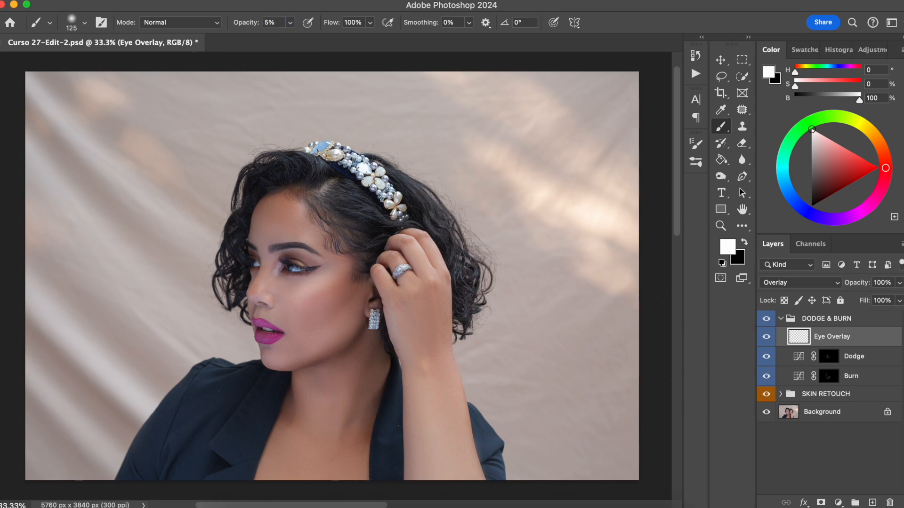
Paint white highlights on the Eye Overlay layer at 5% brush opacity, varying the brush between about 40 and 100.
key("bracketright")
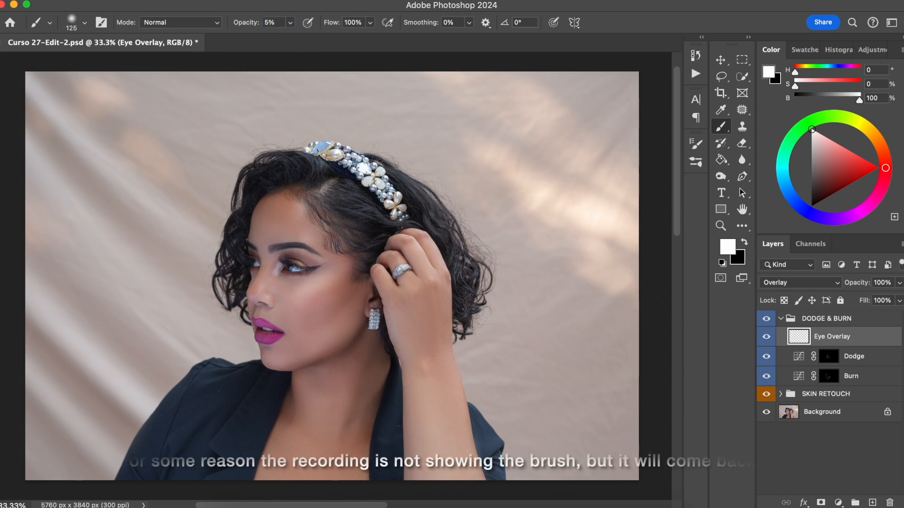
key("bracketleft")
key("bracketleft")
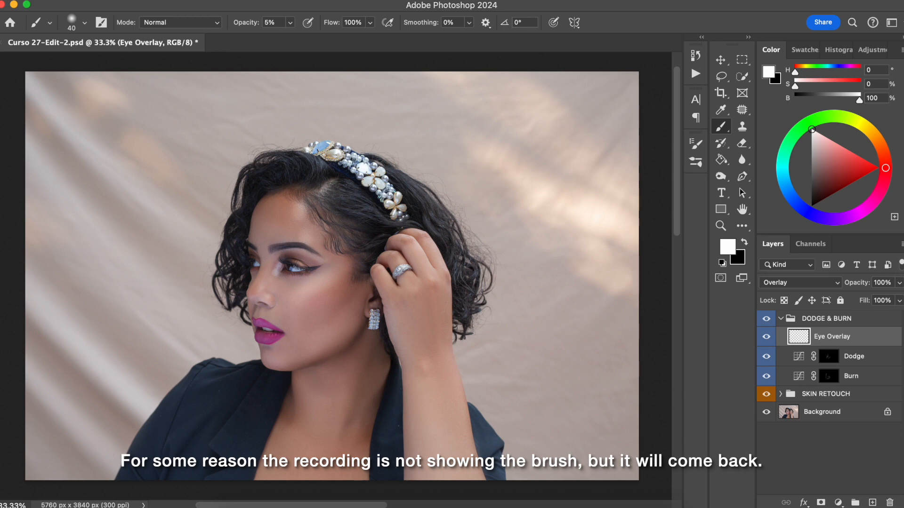
key("bracketright")
key("bracketright")
key("bracketright")
key("bracketright")
key("bracketright")
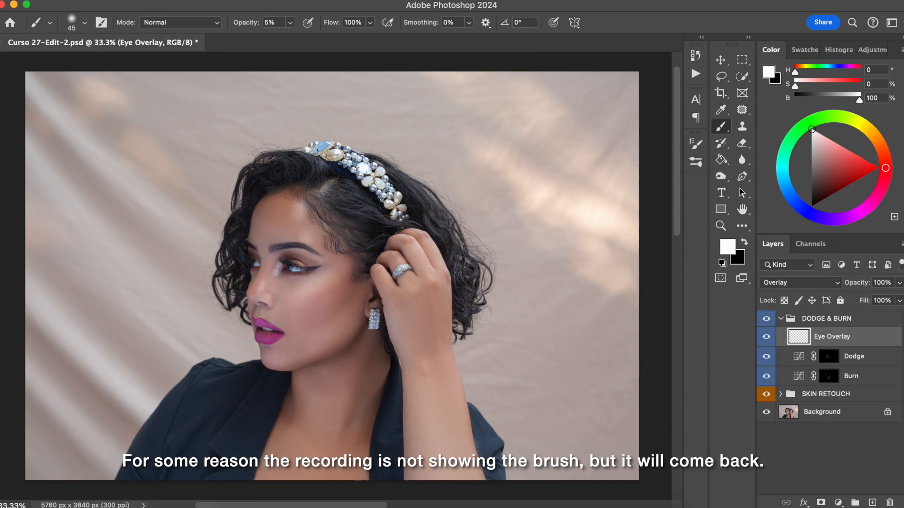
key("bracketright")
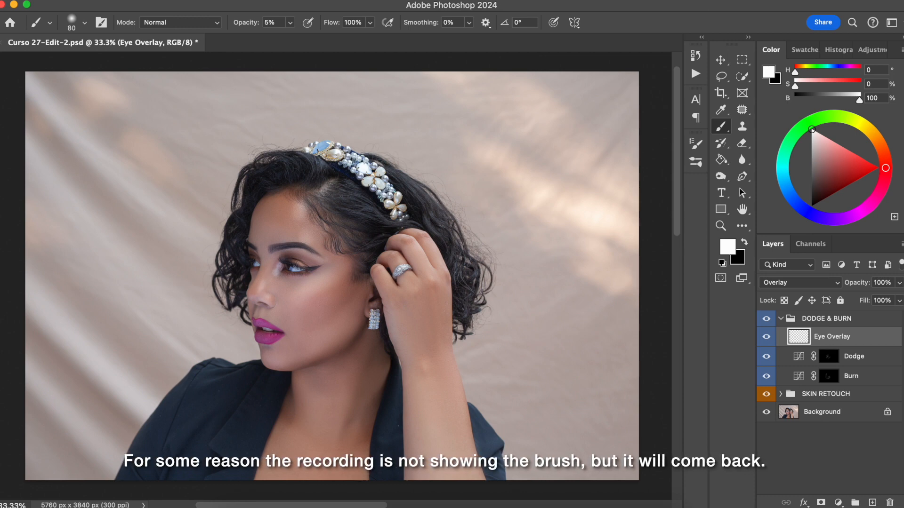
key("bracketleft")
key("bracketleft")
key("bracketleft")
key("bracketleft")
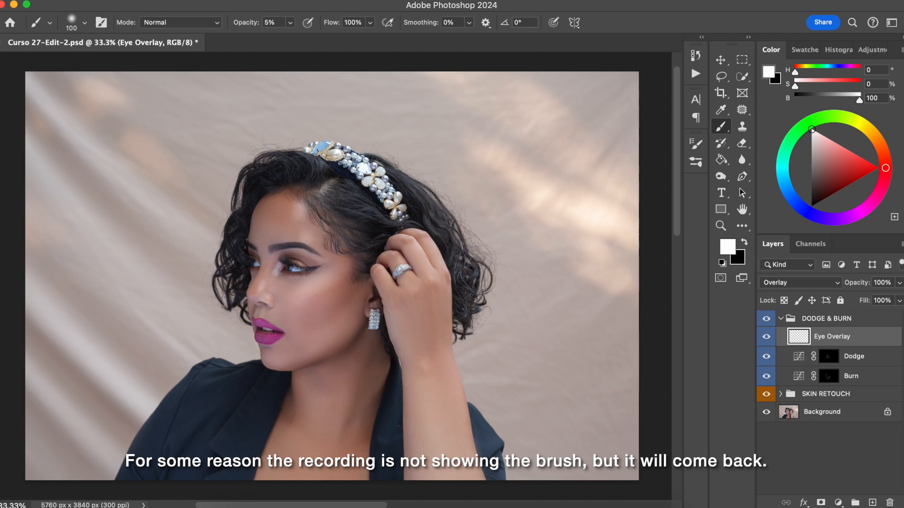
Switch to black and paint darker accents on the Eye Overlay layer with brush sizes of about 45 to 70.
key("x")
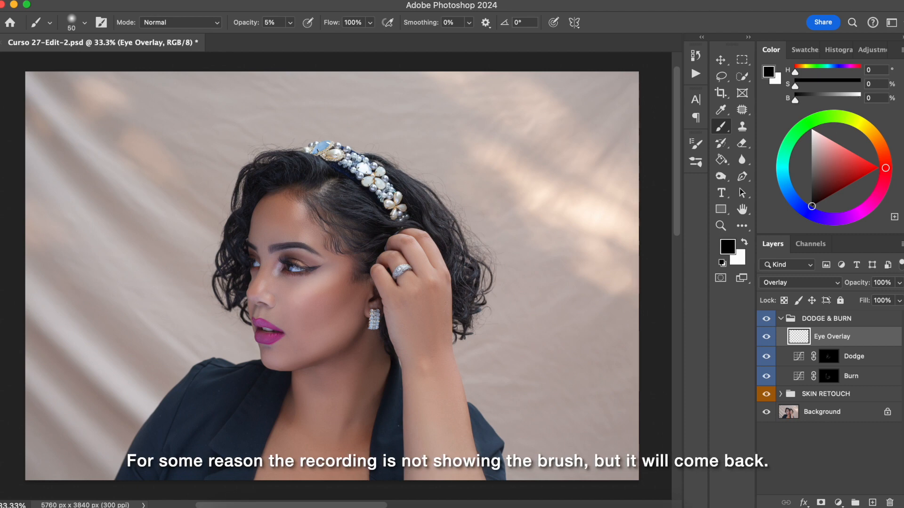
key("bracketright")
key("bracketleft")
key("bracketleft")
key("bracketleft")
key("bracketleft")
key("bracketleft")
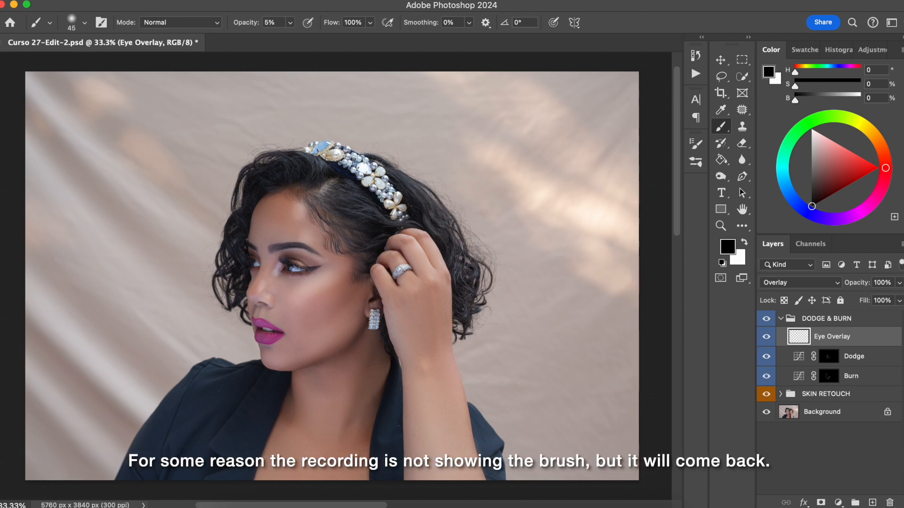
key("bracketright")
key("bracketright")
key("bracketright")
key("bracketright")
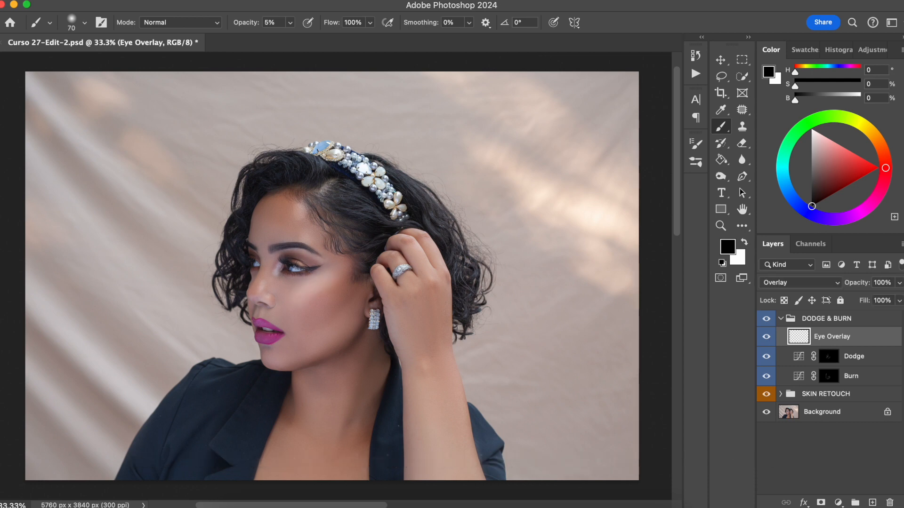
Step back to an earlier history state and continue on Eye Overlay in white at size 200, then black at 300.
left_click(779, 319)
left_click(780, 318)
left_click(832, 336)
key("bracketright")
key("bracketright")
left_click(695, 56)
left_click(602, 278)
left_click(695, 55)
key("x")
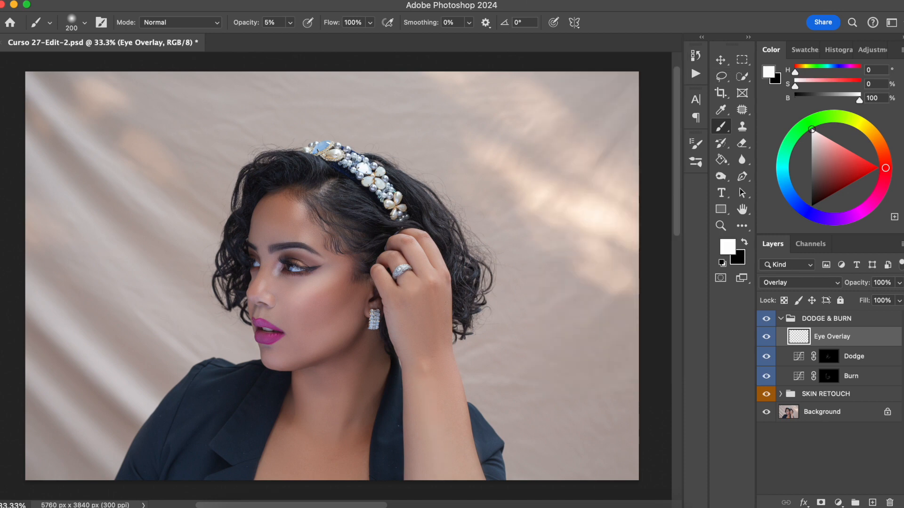
key("x")
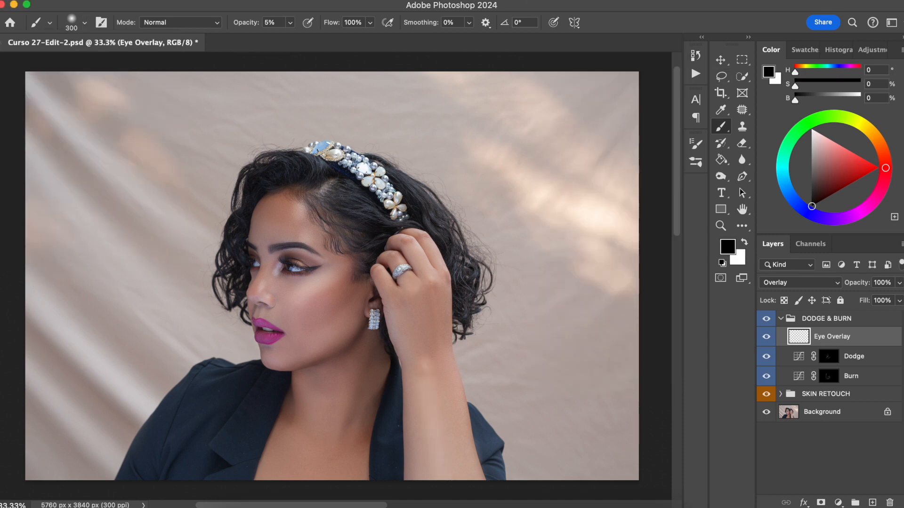
Collapse the DODGE & BURN group and toggle its visibility to compare the portrait before and after.
left_click(780, 318)
left_click(766, 318)
left_click(766, 318)
key("bracketleft")
key("bracketleft")
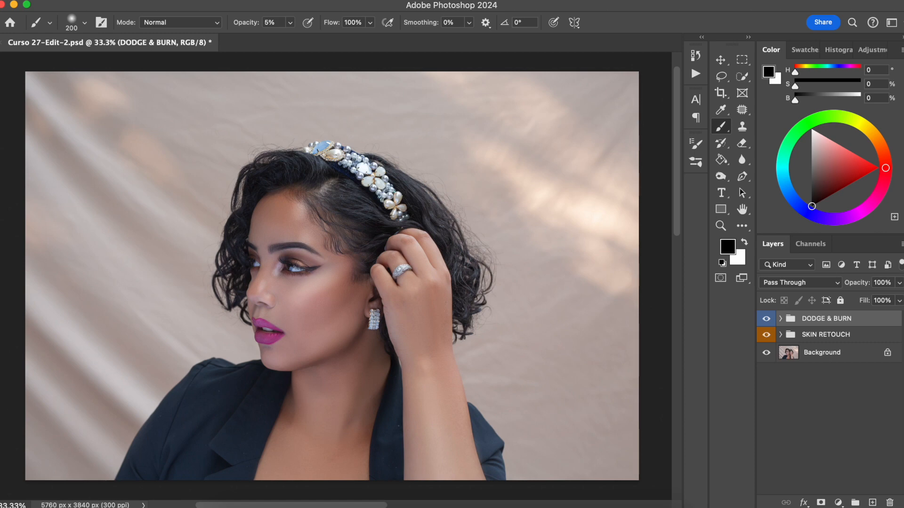
Stamp all visible layers into a new top layer and rename it Liquify.
key("super+alt+shift+e")
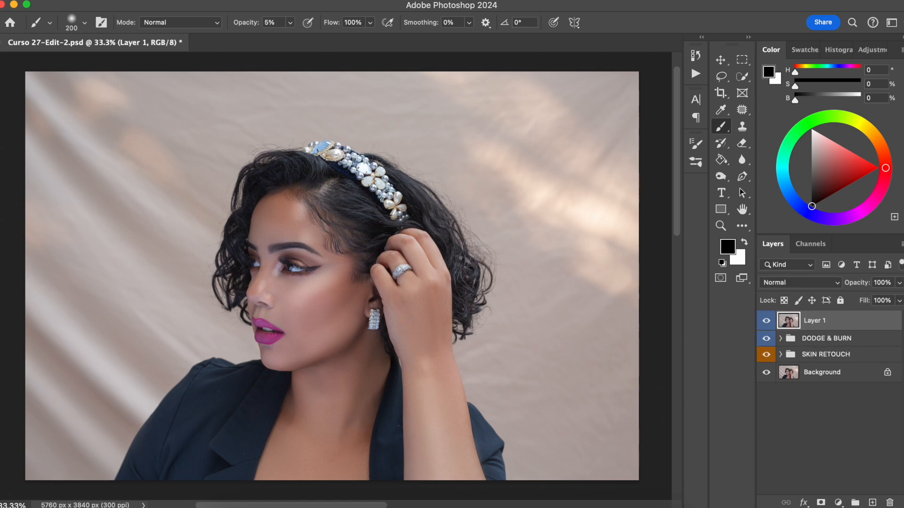
double_click(814, 321)
type("Liquify")
key("Return")
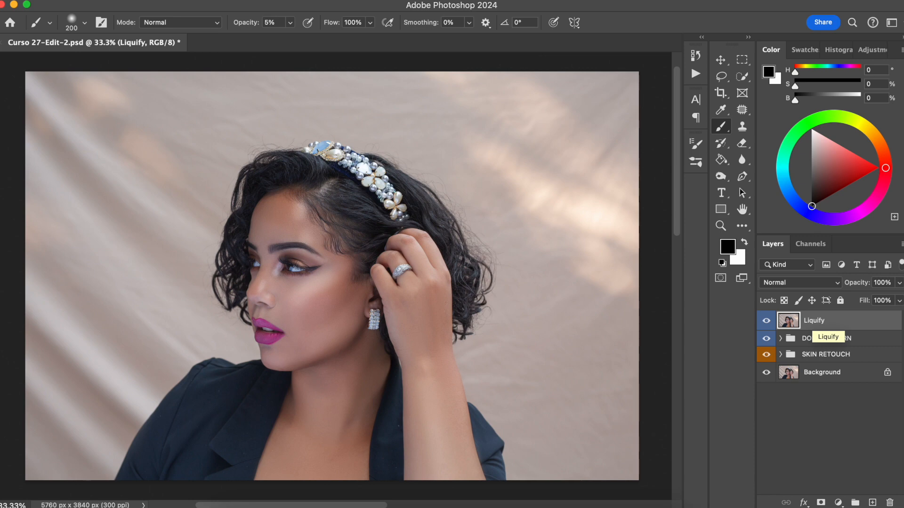
Open the Liquify filter and push the face-side jacket sleeve inward with Forward Warp at size 1300.
key("shift+super+x")
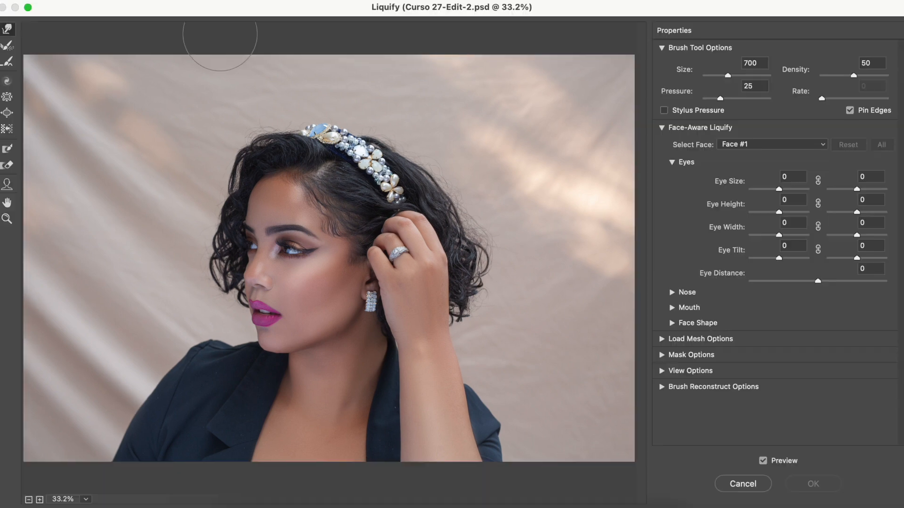
key("alt")
key("bracketright")
key("bracketright")
key("bracketright")
key("bracketright")
key("bracketright")
key("bracketright")
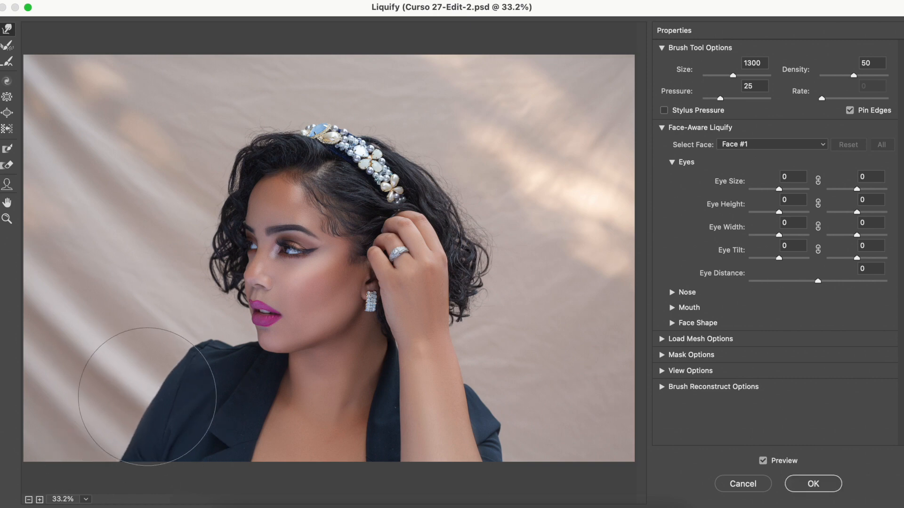
Slim the lower outer edge of the face-side sleeve further with the warp brush at size 1000.
key("bracketleft")
key("bracketleft")
key("bracketleft")
key("bracketleft")
key("bracketleft")
key("bracketleft")
key("bracketleft")
key("bracketleft")
key("bracketleft")
key("bracketleft")
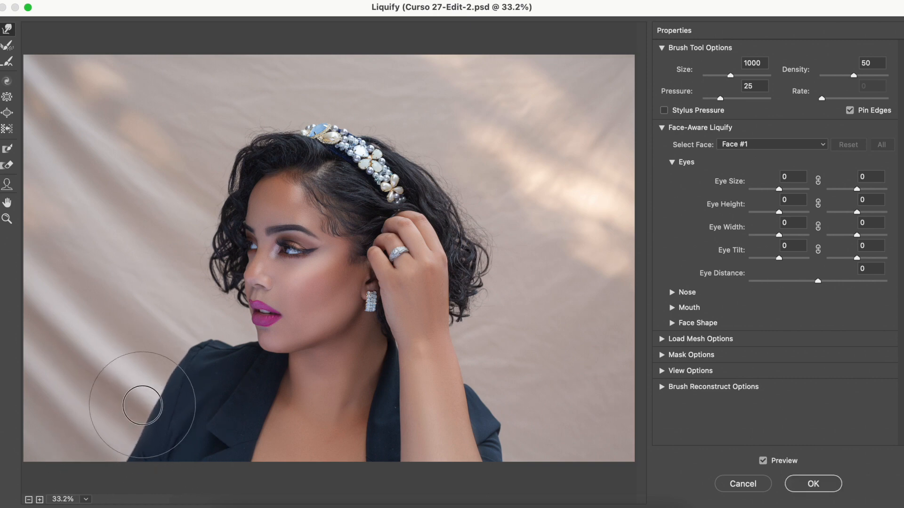
Smooth the jacket's shoulder line and outer sleeve edge below the chin with warp brush sizes from 125 to 250.
left_click_drag(159, 310, 313, 386)
key("bracketleft")
key("bracketleft")
key("bracketleft")
key("bracketleft")
mouse_move(330, 242)
left_mouse_down()
mouse_move(403, 257)
mouse_move(433, 244)
left_mouse_up()
key("bracketleft")
key("bracketright")
key("bracketright")
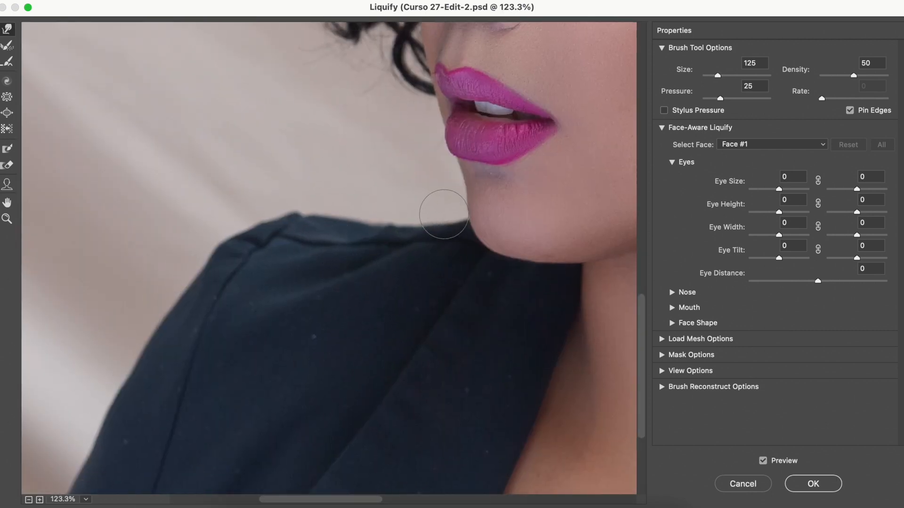
key("bracketright")
left_click_drag(191, 259, 93, 409)
key("bracketright")
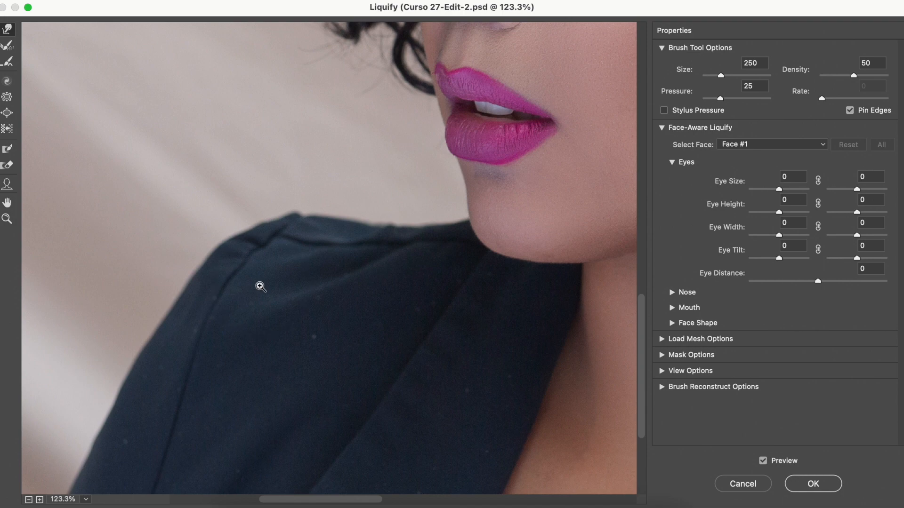
Refine the outer edge of the jacket sleeve behind the raised arm with a small Forward Warp brush.
key("super+0")
key("bracketleft")
key("bracketright")
key("bracketright")
key("bracketright")
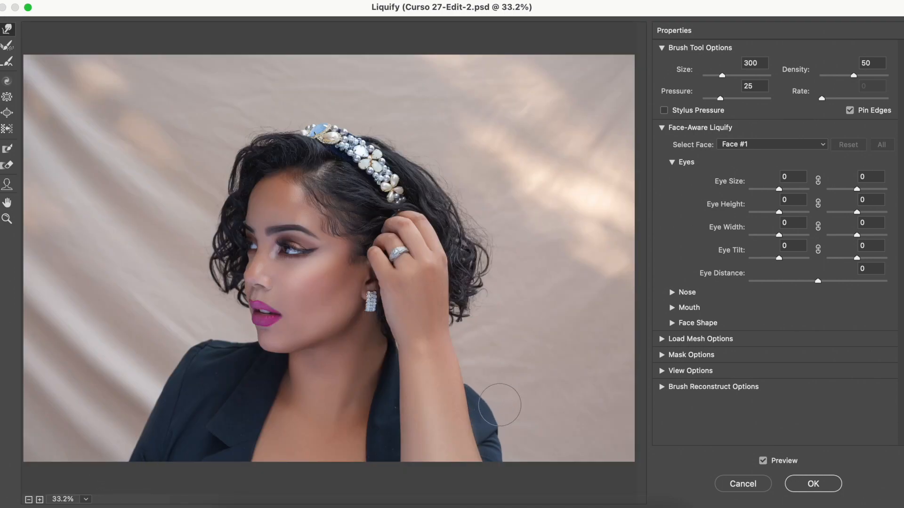
scroll(501, 409, "up", 5)
key("bracketleft")
key("bracketleft")
key("bracketleft")
key("bracketleft")
key("bracketleft")
key("bracketleft")
left_click_drag(391, 376, 399, 391)
key("bracketright")
key("bracketright")
key("bracketright")
key("super+0")
Slim the raised forearm and the jacket sleeve behind it with the warp brush at sizes around 700 to 800.
key("bracketright")
key("bracketright")
key("bracketright")
key("bracketright")
key("bracketright")
key("bracketright")
key("bracketright")
key("bracketright")
key("bracketright")
key("bracketright")
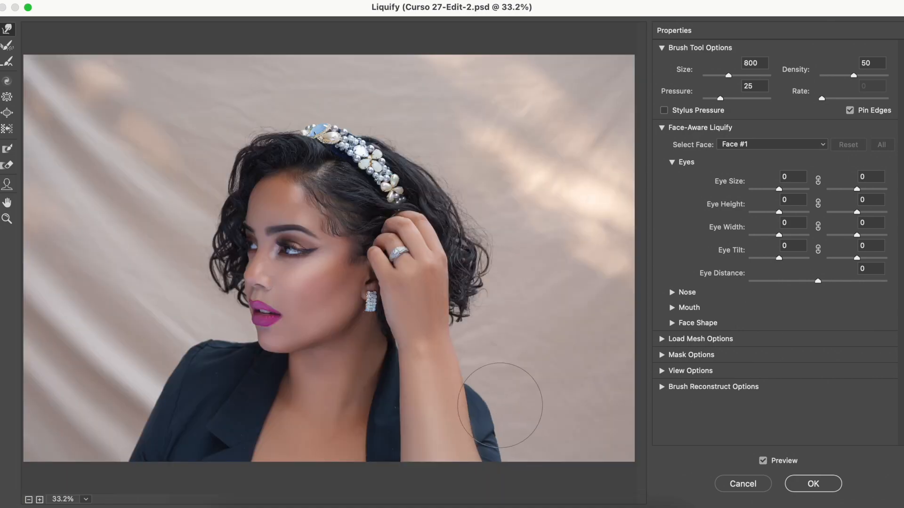
key("bracketleft")
key("bracketleft")
key("bracketleft")
key("bracketleft")
key("bracketleft")
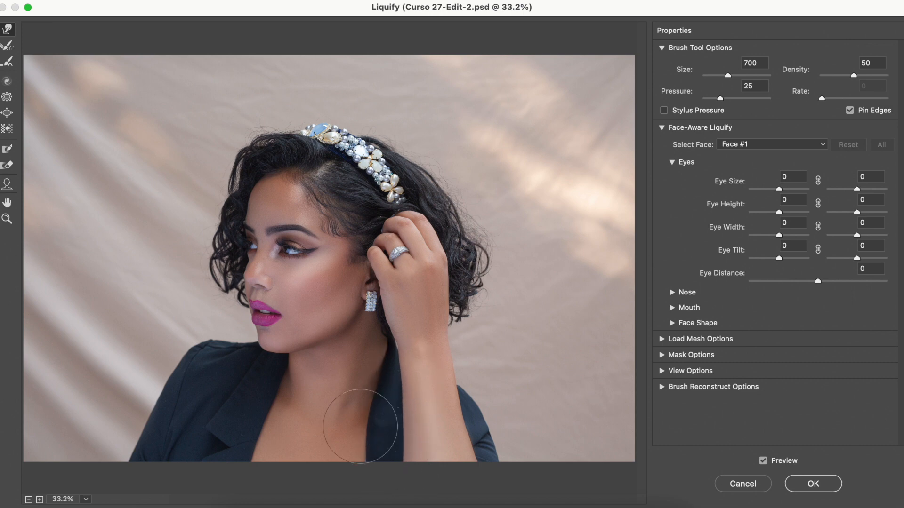
Narrow the jacket's open neckline by pushing both lapels inward and slim the neck with the warp brush at size 700.
key("bracketright")
key("bracketright")
key("bracketright")
key("bracketright")
key("bracketleft")
key("bracketleft")
key("bracketleft")
key("bracketleft")
key("bracketleft")
key("bracketleft")
key("bracketleft")
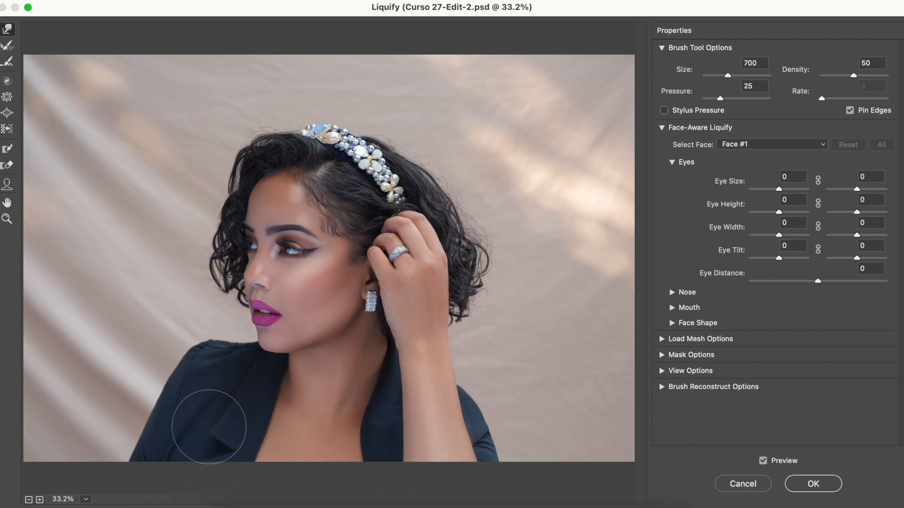
key("bracketright")
key("bracketright")
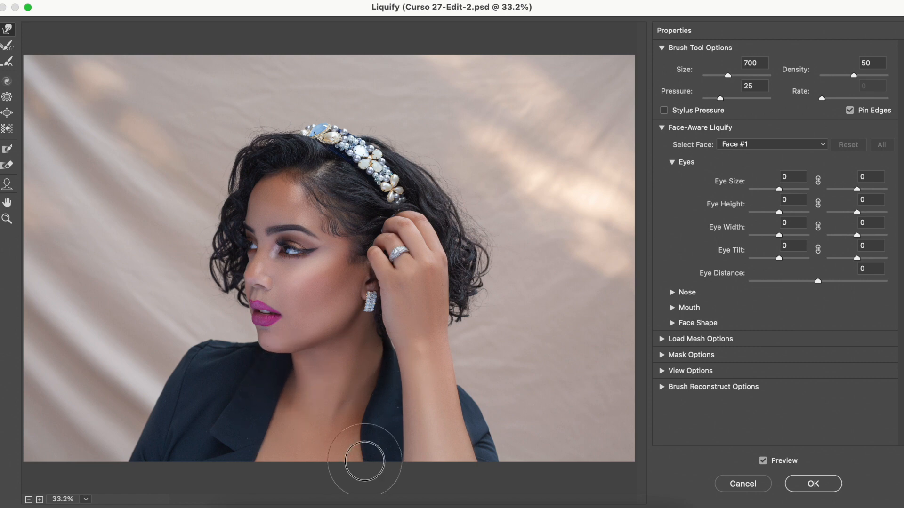
key("bracketleft")
key("bracketleft")
key("bracketleft")
Add volume to the face-side curls by warping the outer hair edge outward from beside the nose up to the crown.
key("bracketright")
key("bracketright")
key("bracketright")
key("bracketright")
left_click_drag(226, 281, 206, 279)
left_click_drag(226, 198, 206, 187)
left_click_drag(247, 160, 228, 152)
key("bracketleft")
key("bracketleft")
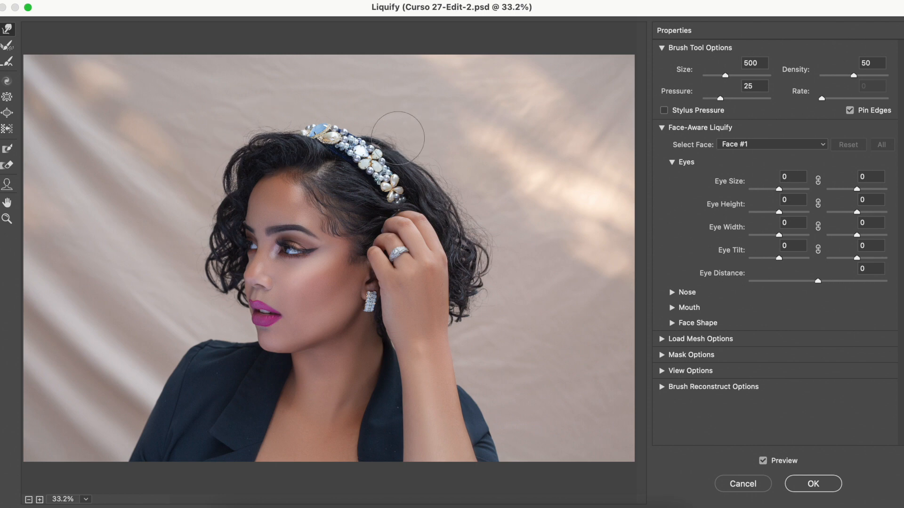
Reshape the hair contour behind the headband with warp brush sizes from 500 to 900 and apply the Liquify filter.
key("bracketright")
key("bracketright")
key("bracketright")
key("bracketright")
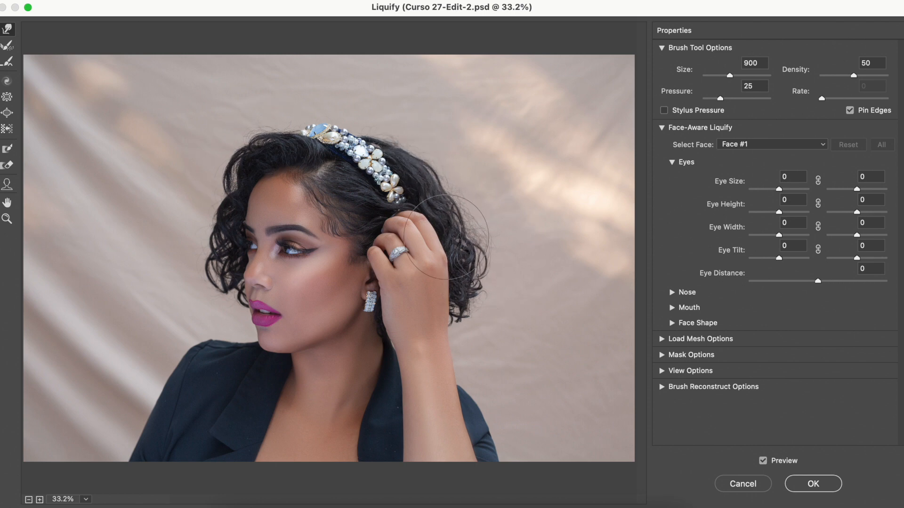
key("bracketleft")
key("bracketleft")
key("bracketleft")
key("bracketleft")
key("bracketright")
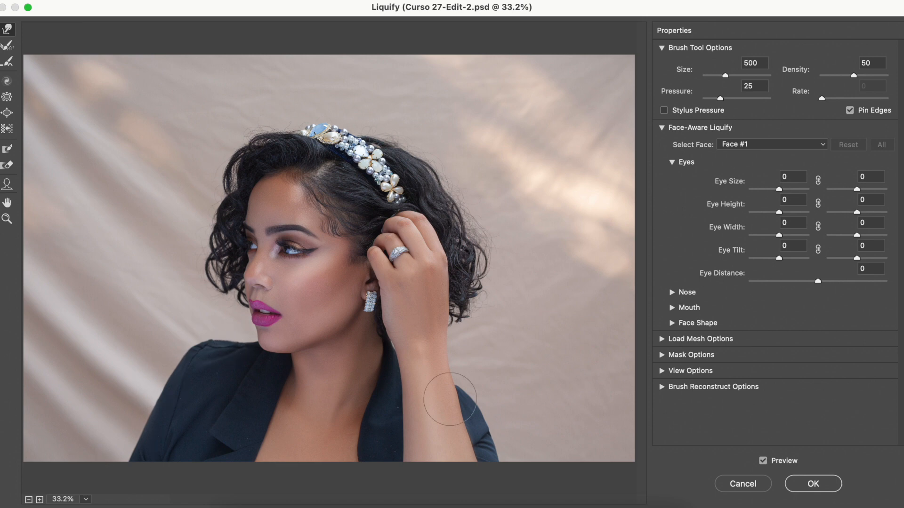
left_click(813, 483)
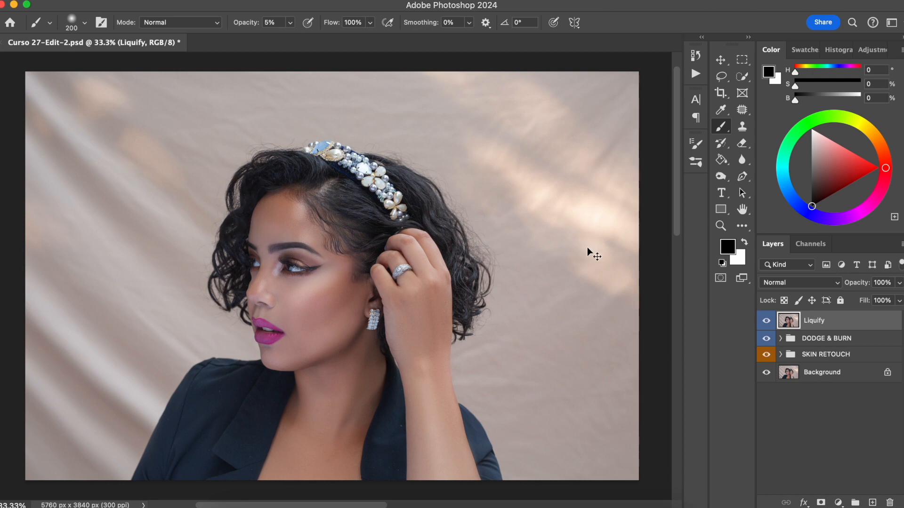
Duplicate the Liquify layer and rename the copy Hair.
key("super+j")
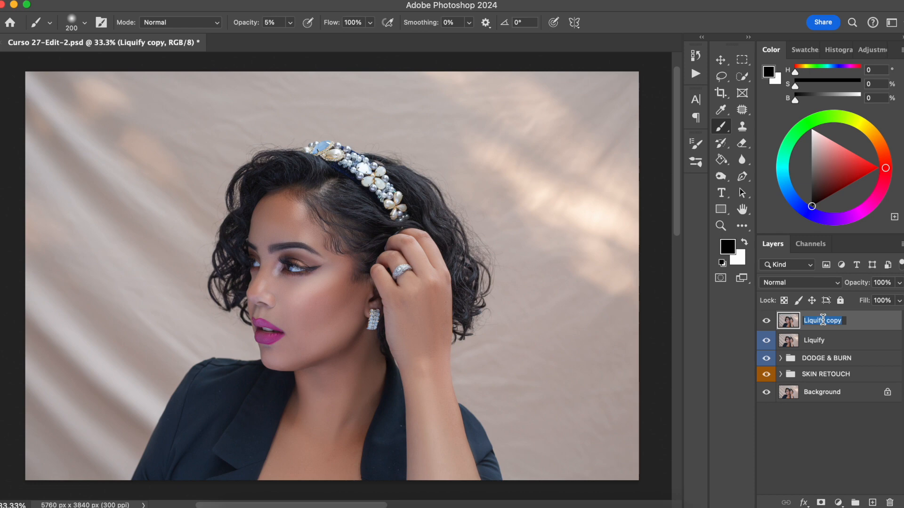
type("Hair")
key("Return")
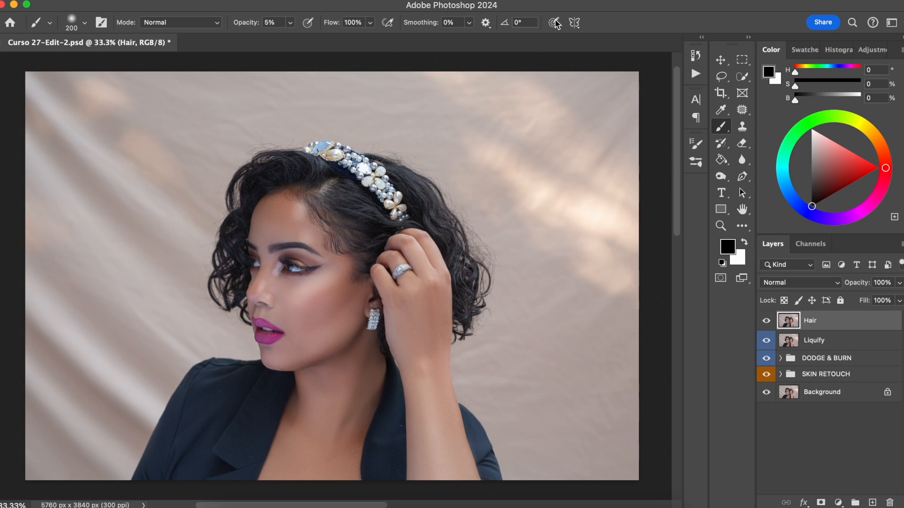
Clone dark hair over the thin areas beside the forehead using the Clone Stamp at size 70, 47% opacity and 39% flow.
left_click(742, 127)
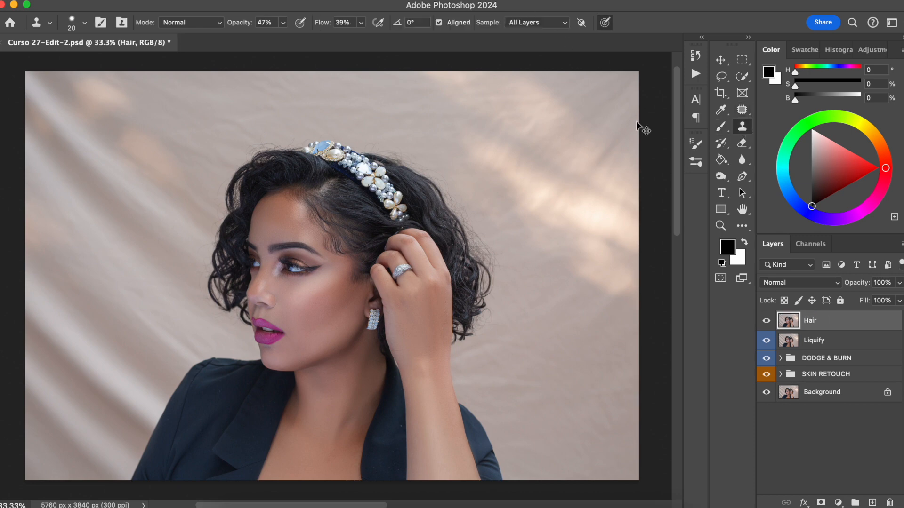
key("super+plus")
key("super+plus")
left_click_drag(222, 191, 319, 289)
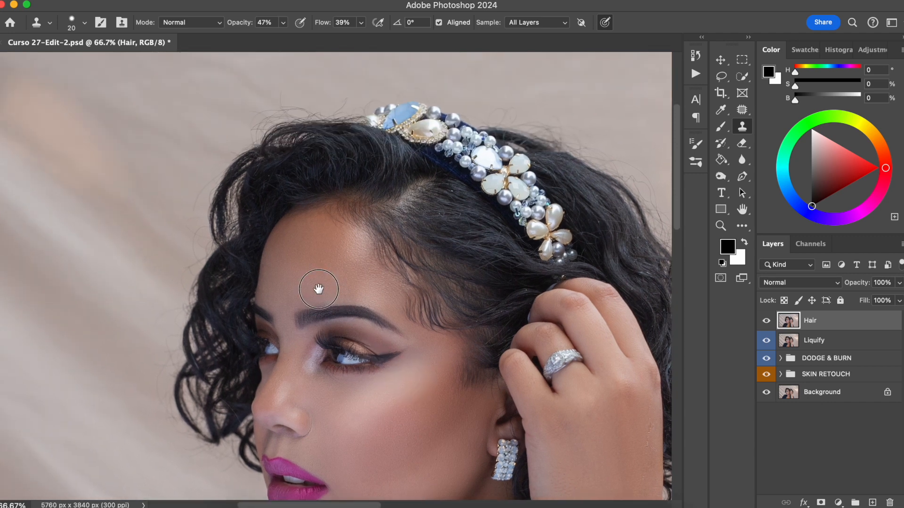
left_click(266, 185, "alt")
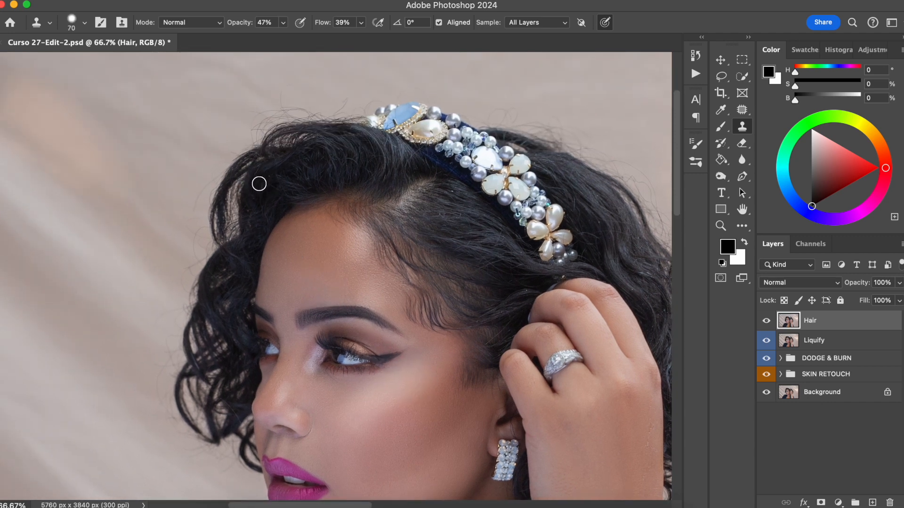
mouse_move(257, 184)
left_mouse_down()
mouse_move(234, 212)
mouse_move(240, 182)
mouse_move(228, 222)
mouse_move(238, 195)
mouse_move(236, 244)
left_mouse_up()
Raise the Clone Stamp to 58% opacity and 68% flow and fill the remaining gaps in the face-side hair.
left_click(239, 22)
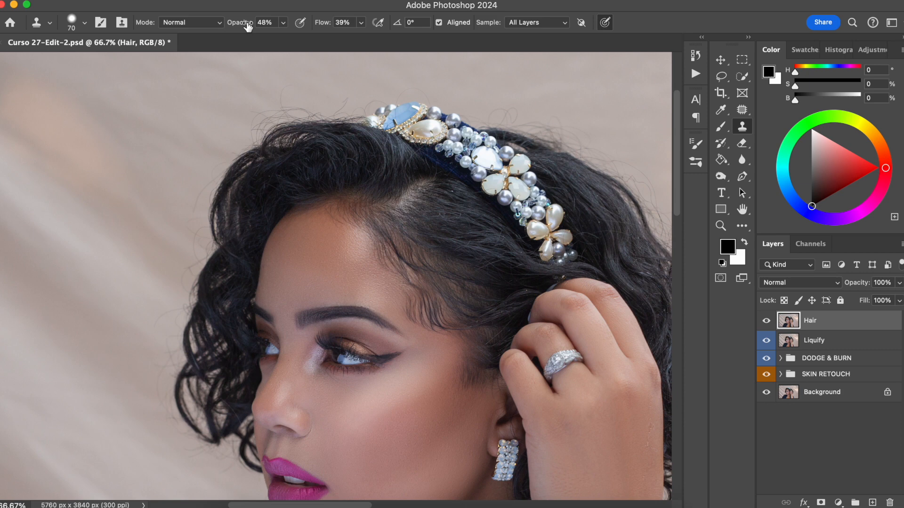
left_click_drag(322, 28, 325, 28)
left_click_drag(255, 174, 243, 250)
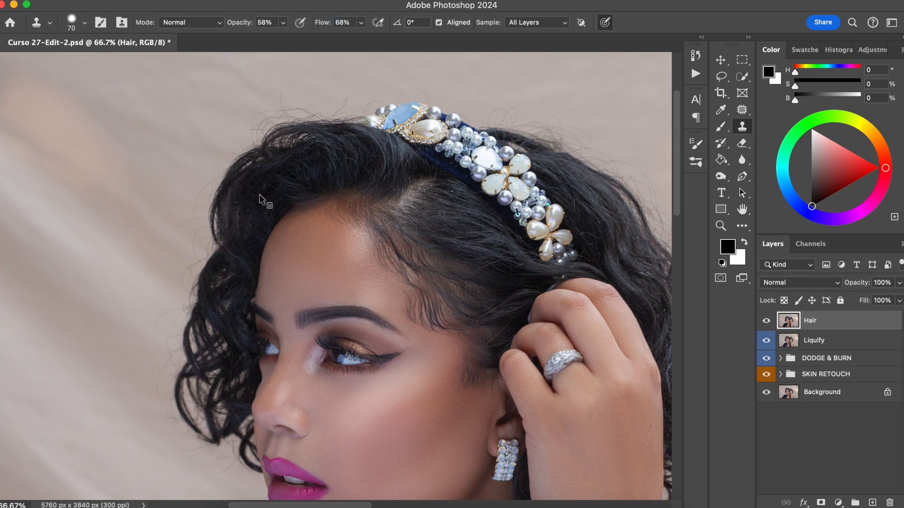
right_click(258, 194)
left_click(259, 180, "alt")
left_click_drag(242, 217, 240, 235)
left_click_drag(236, 295, 280, 222)
Clone hair texture into the thin, frizzy areas of the back hair above and beside the raised hand.
left_click_drag(560, 267, 256, 263)
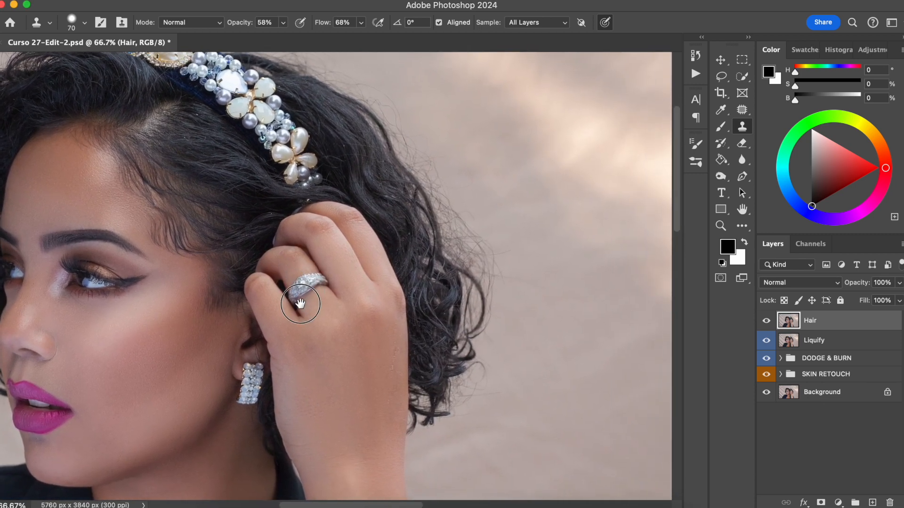
left_click_drag(326, 144, 328, 210)
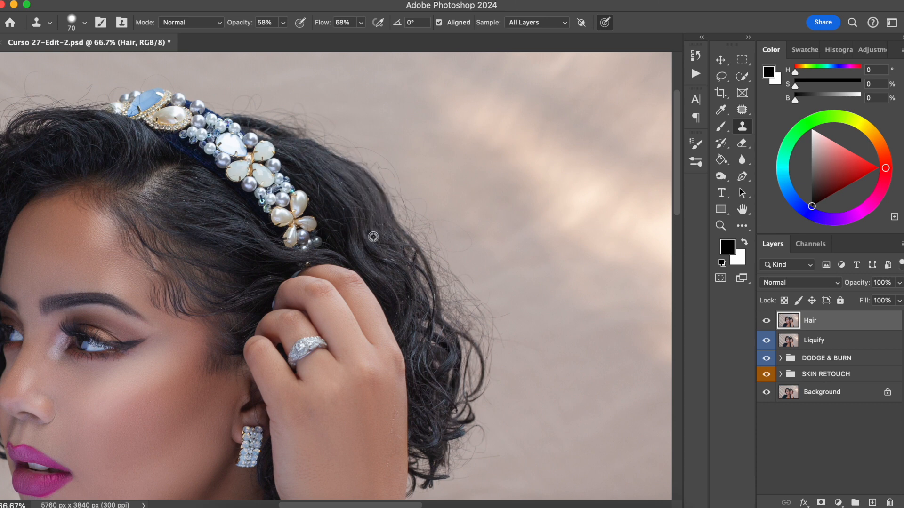
left_click_drag(408, 254, 428, 288)
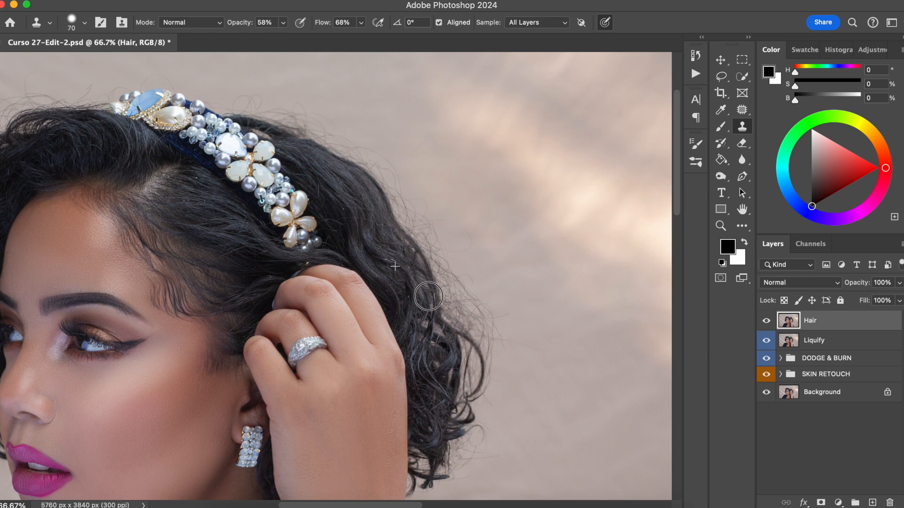
left_click_drag(400, 233, 413, 255)
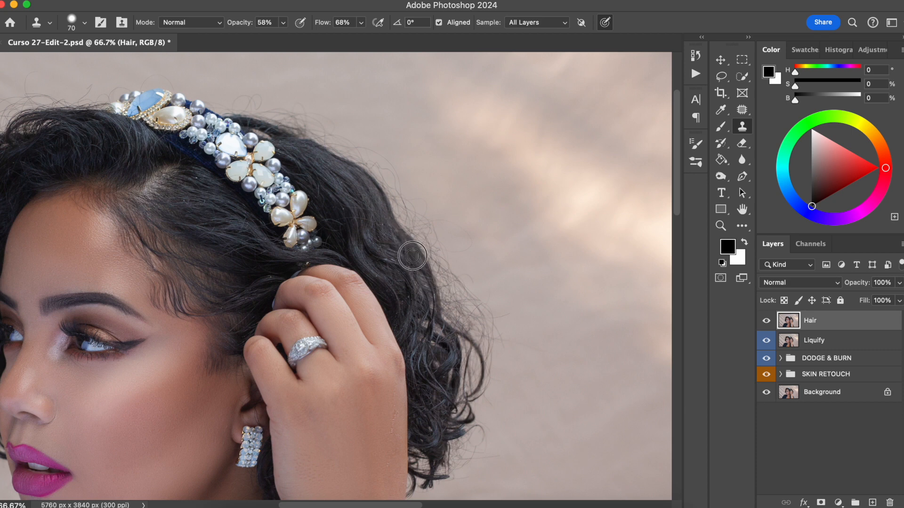
mouse_move(426, 325)
left_mouse_down()
mouse_move(451, 335)
mouse_move(419, 323)
mouse_move(427, 317)
mouse_move(437, 350)
left_mouse_up()
left_click(403, 295, "alt")
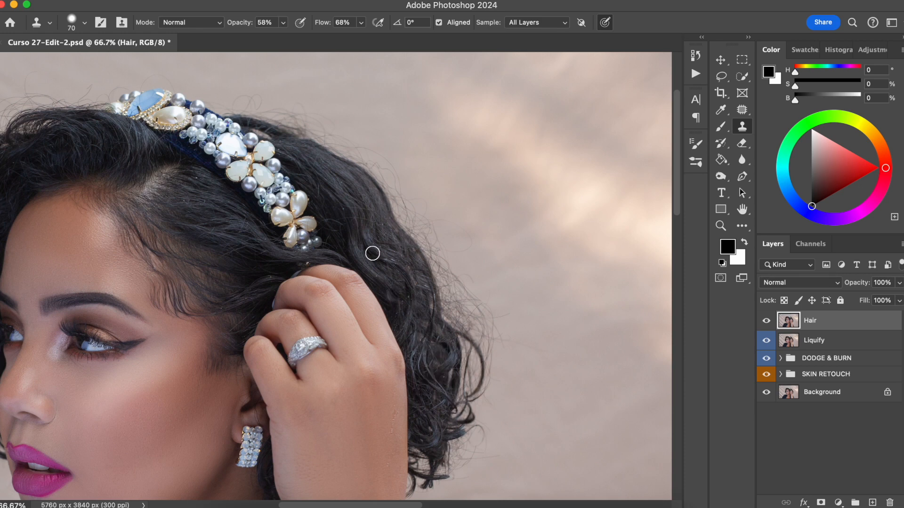
Set the Clone Stamp to 63% opacity and 76% flow and clone backdrop over the flyaways along the face-side curls.
scroll(522, 210, "left", 10)
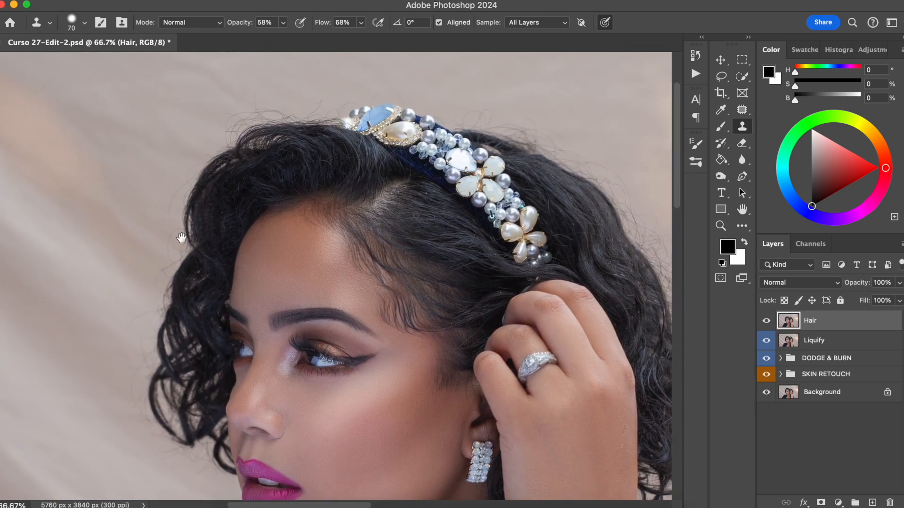
scroll(181, 237, "left", 5)
left_click(320, 24)
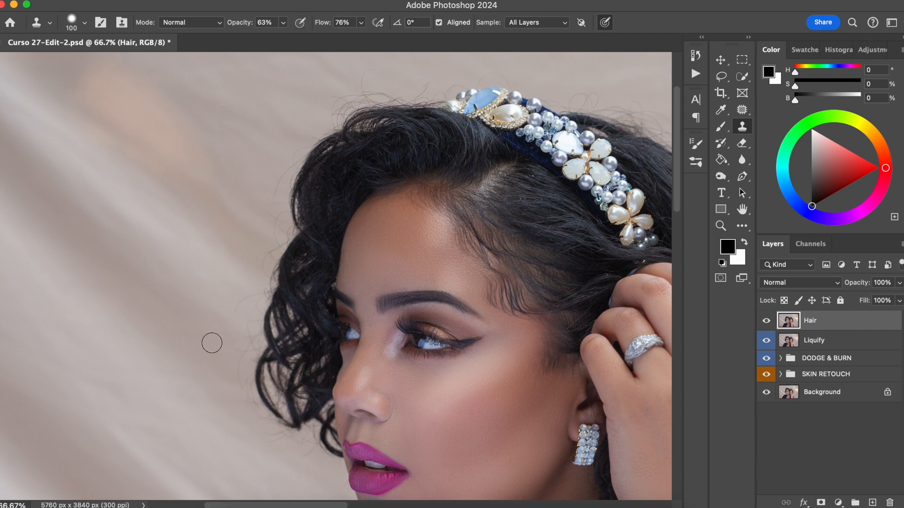
mouse_move(227, 353)
left_mouse_down()
mouse_move(247, 342)
mouse_move(224, 309)
mouse_move(256, 292)
mouse_move(236, 373)
mouse_move(242, 399)
mouse_move(283, 450)
mouse_move(262, 429)
left_mouse_up()
mouse_move(236, 373)
left_mouse_down()
mouse_move(244, 381)
mouse_move(246, 352)
left_mouse_up()
left_click(249, 428, "alt")
mouse_move(271, 437)
left_mouse_down()
mouse_move(294, 449)
mouse_move(263, 446)
mouse_move(293, 448)
mouse_move(263, 453)
left_mouse_up()
left_click_drag(201, 273, 253, 367)
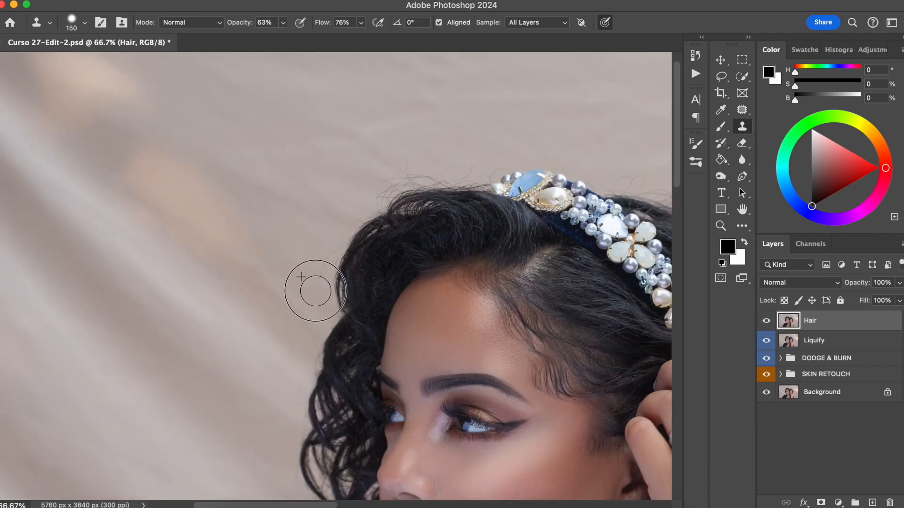
Remove the stray hairs above the crown, headband and upper back hair by cloning backdrop at brush size 100.
key("[")
key("[")
mouse_move(387, 192)
left_mouse_down()
mouse_move(407, 168)
mouse_move(375, 196)
mouse_move(464, 172)
left_mouse_up()
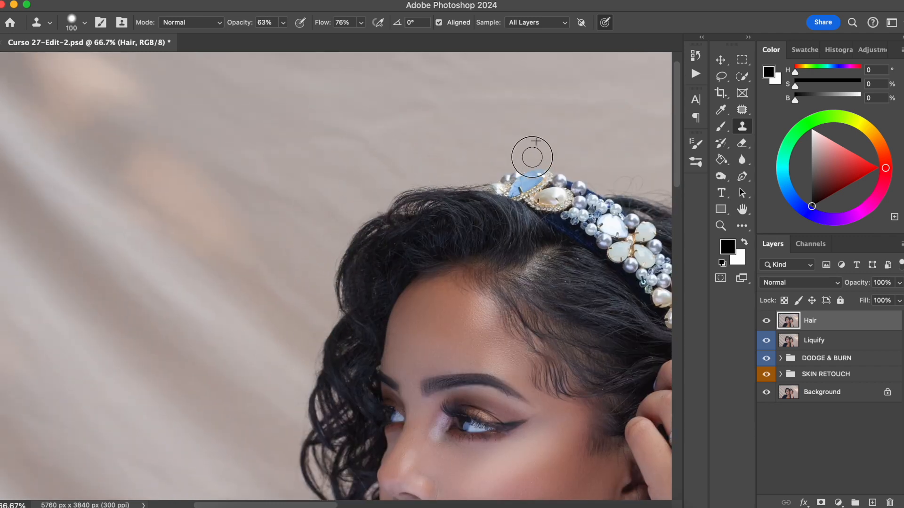
scroll(517, 156, "right", 5)
mouse_move(370, 164)
left_mouse_down()
mouse_move(422, 161)
mouse_move(476, 202)
mouse_move(510, 214)
mouse_move(563, 273)
left_mouse_up()
scroll(517, 282, "right", 2)
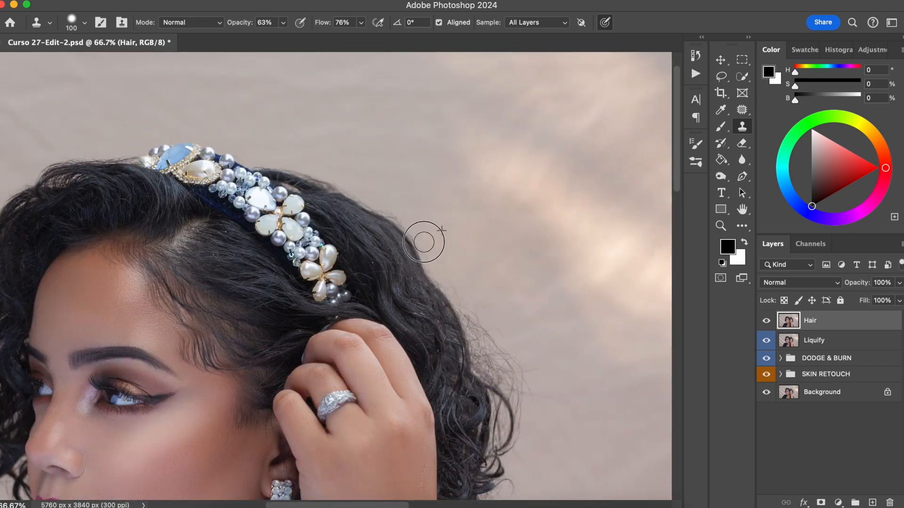
Clone backdrop over the frizzy flyaways around the back curls beside the hand.
scroll(437, 225, "down", 2)
scroll(437, 226, "right", 1)
left_click(484, 355, "alt")
mouse_move(450, 318)
left_mouse_down()
mouse_move(470, 323)
mouse_move(470, 310)
mouse_move(417, 252)
mouse_move(431, 287)
left_mouse_up()
left_click_drag(466, 364, 450, 390)
scroll(520, 337, "down", 4)
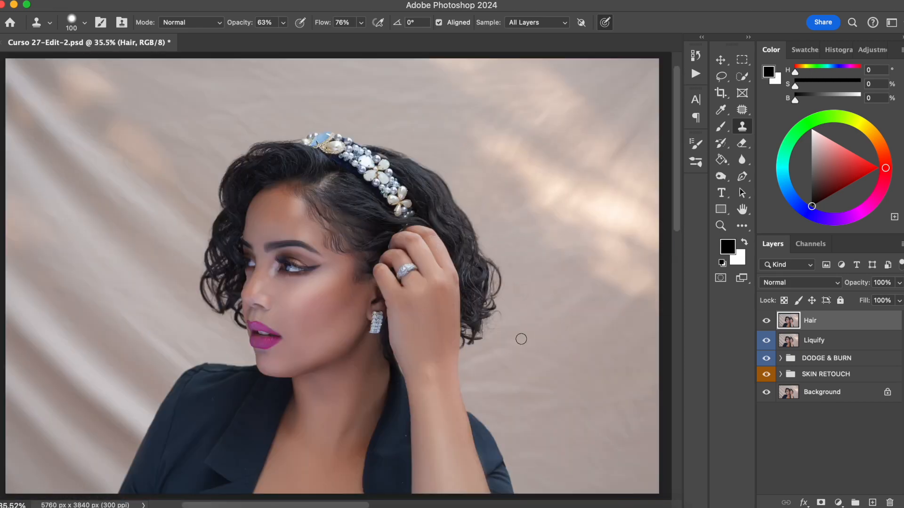
Clean the leftover stray hairs along the outer edge of the back curls at 100% view with the Clone Stamp.
key("super+1")
left_click_drag(521, 342, 204, 214)
mouse_move(255, 298)
left_mouse_down()
mouse_move(197, 192)
mouse_move(228, 298)
mouse_move(206, 248)
mouse_move(230, 255)
left_mouse_up()
left_click_drag(226, 182, 299, 270)
left_click_drag(447, 304, 526, 276)
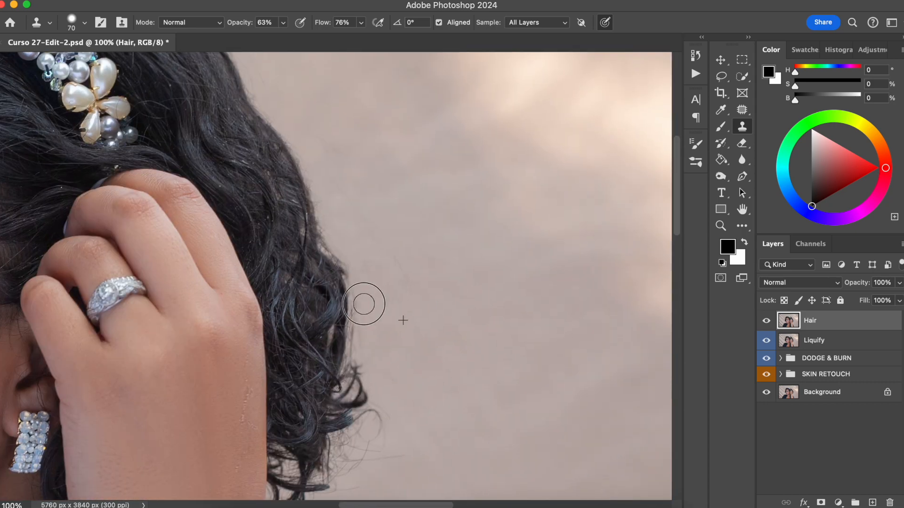
Patch the leftover cloning marks in the backdrop beside the back curls with clean backdrop and clear the selection.
key("j")
left_click_drag(517, 207, 534, 363)
left_click_drag(323, 267, 377, 261)
key("super+d")
Inspect the hair edges around the head and compare the whole portrait with the Hair layer hidden and shown.
mouse_move(269, 117)
left_mouse_down()
mouse_move(381, 252)
mouse_move(468, 223)
left_mouse_up()
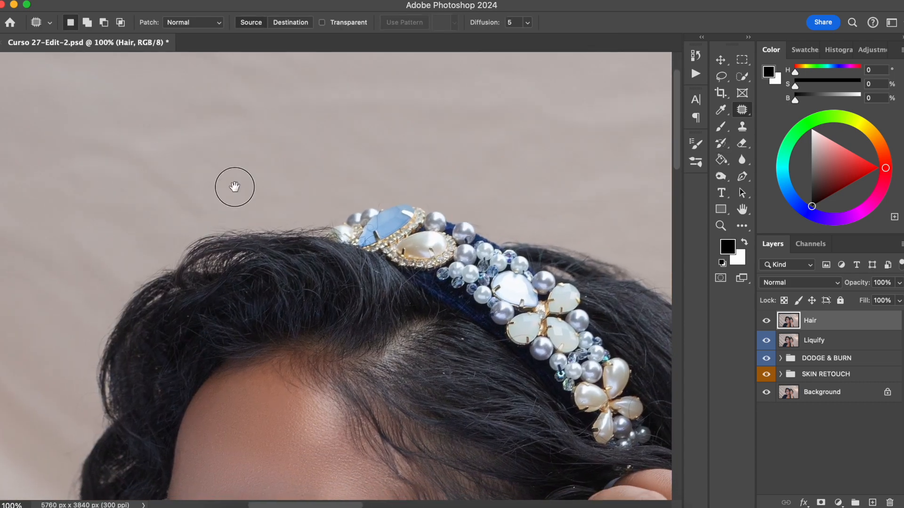
left_click_drag(234, 188, 288, 174)
left_click_drag(410, 282, 275, 223)
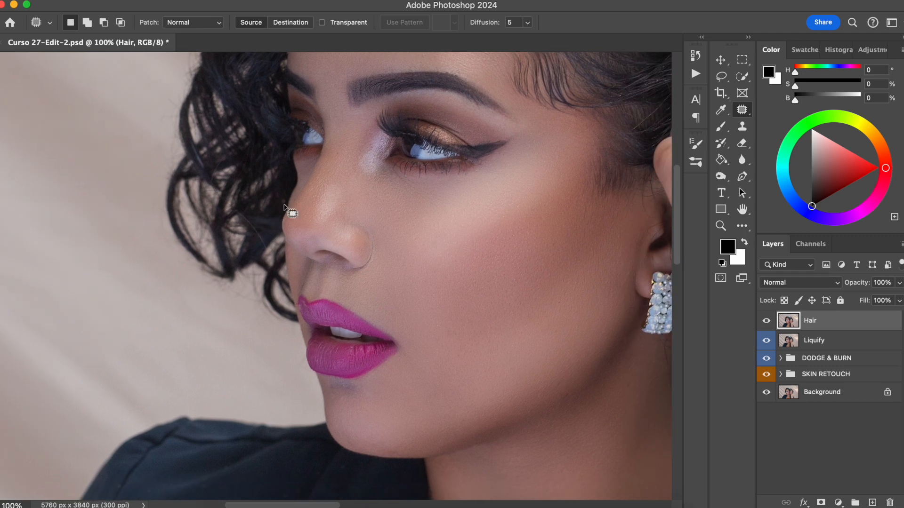
key("super+0")
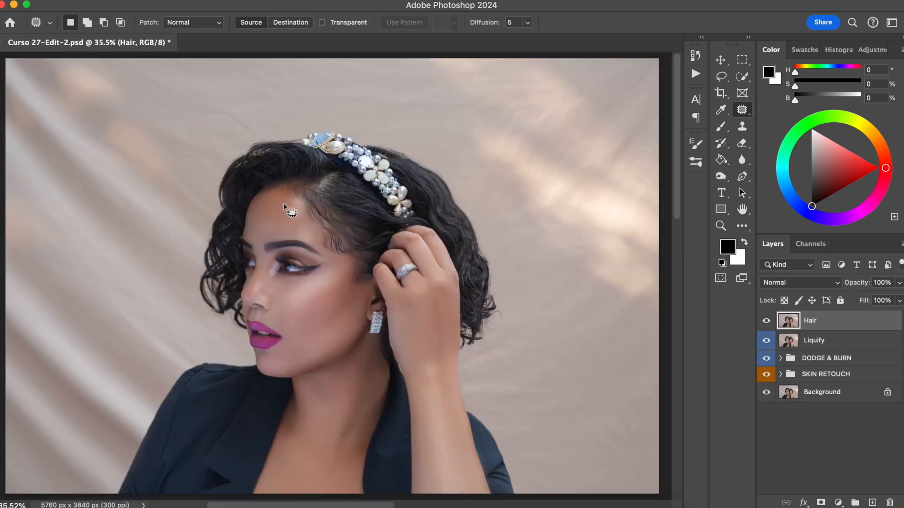
left_click(765, 321)
left_click(767, 321)
Round out the back hair contour in Liquify with warp brush sizes from 400 to 700, apply it and compare the Hair layer.
key("shift+super+x")
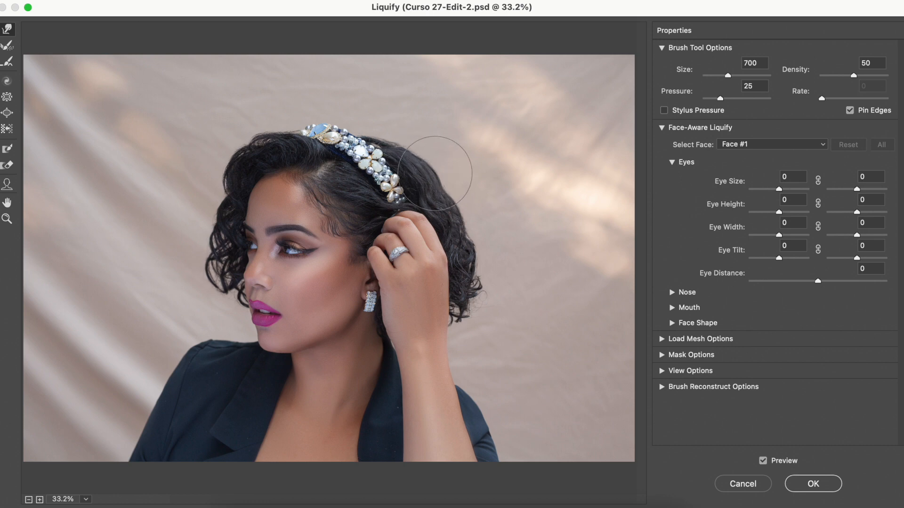
key("bracketright")
key("bracketright")
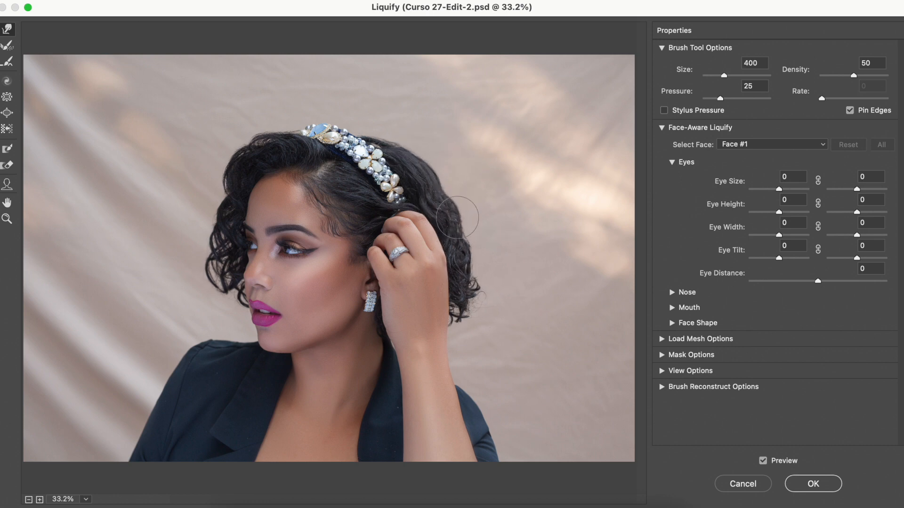
key("bracketright")
key("bracketleft")
key("bracketleft")
key("bracketleft")
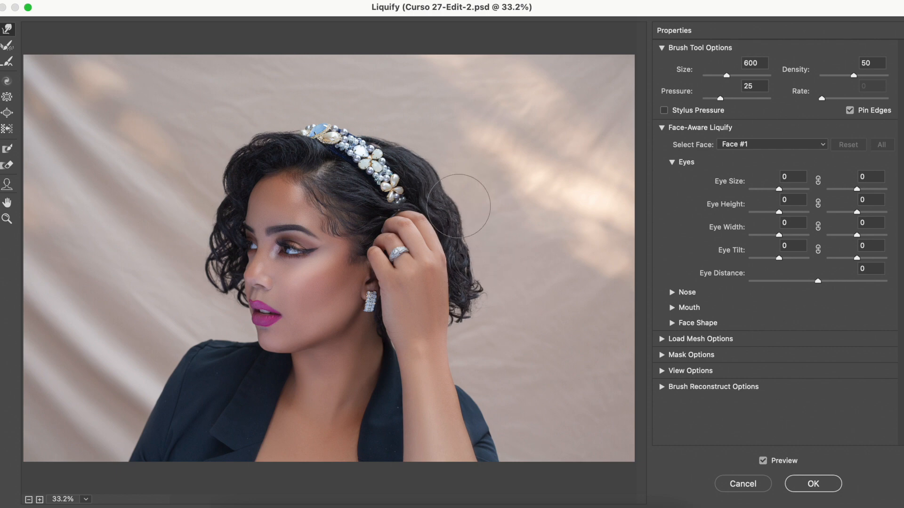
left_click(813, 484)
left_click(766, 320)
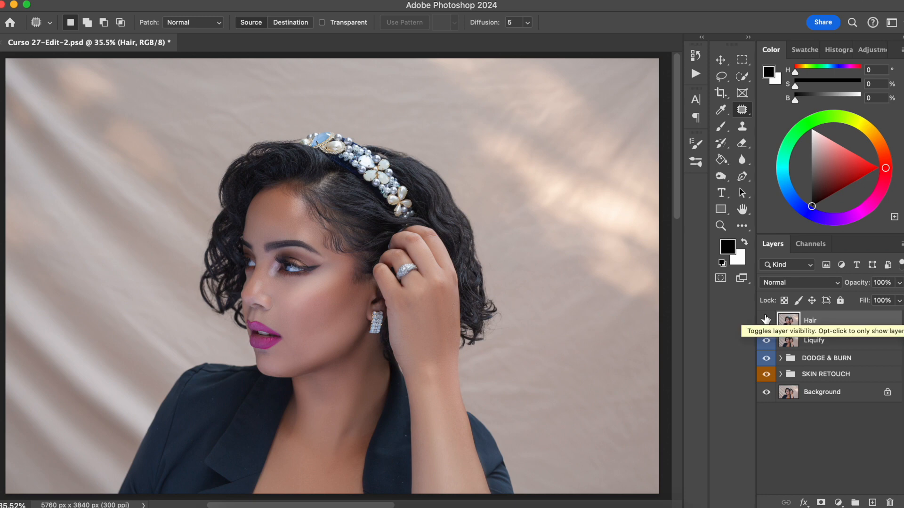
Duplicate the Hair layer and name the copy Lips.
key("super+j")
double_click(807, 322)
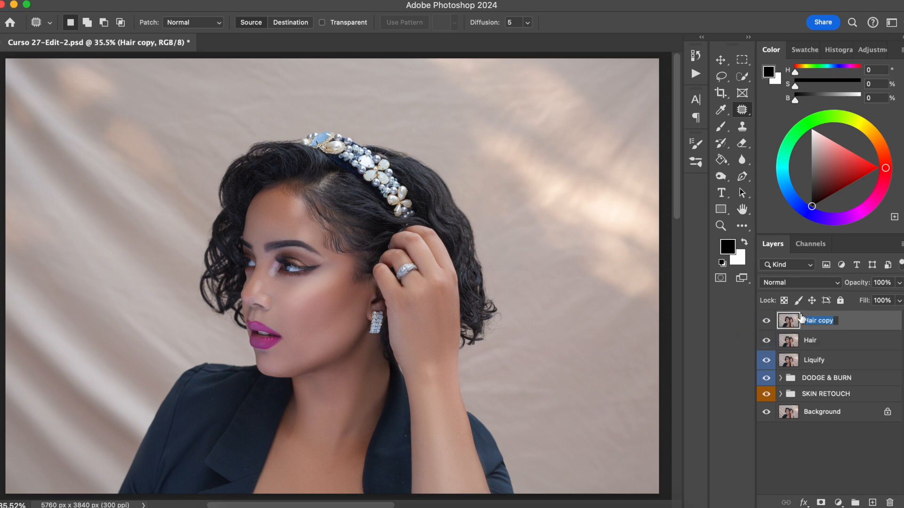
type("Lips")
key("Return")
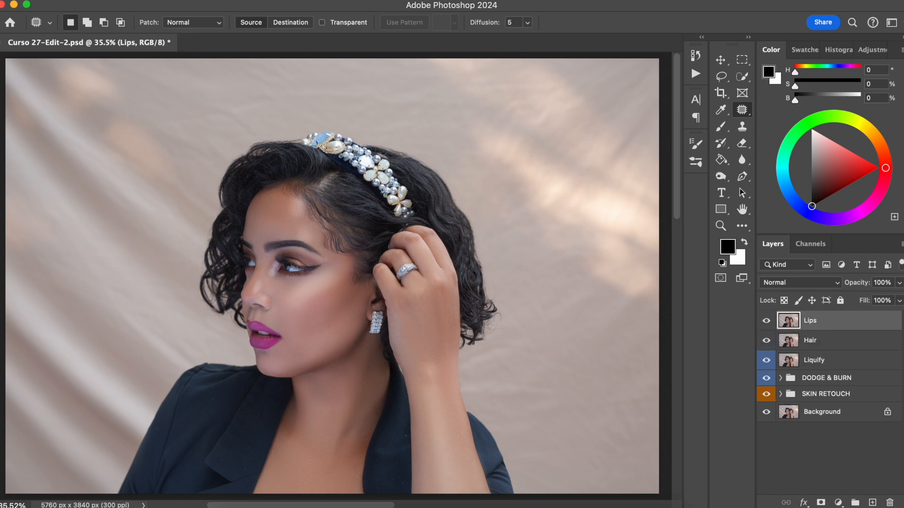
Clean and sharpen the upper lip's outer edge at 300% view with the Clone Stamp, using a 9 px brush at 63% opacity.
key("super+plus")
key("super+plus")
key("super+plus")
key("super+plus")
key("super+plus")
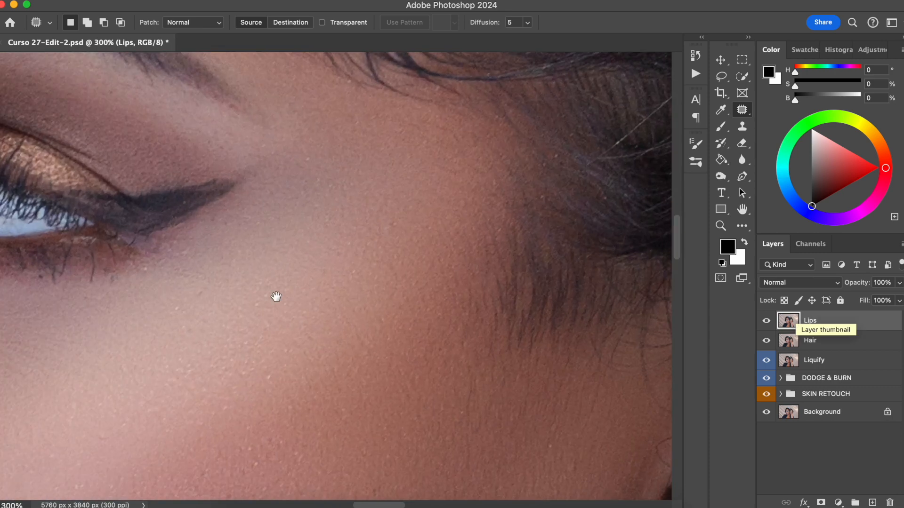
left_click_drag(265, 341, 612, 123)
left_click_drag(483, 356, 371, 246)
left_click_drag(383, 167, 248, 189)
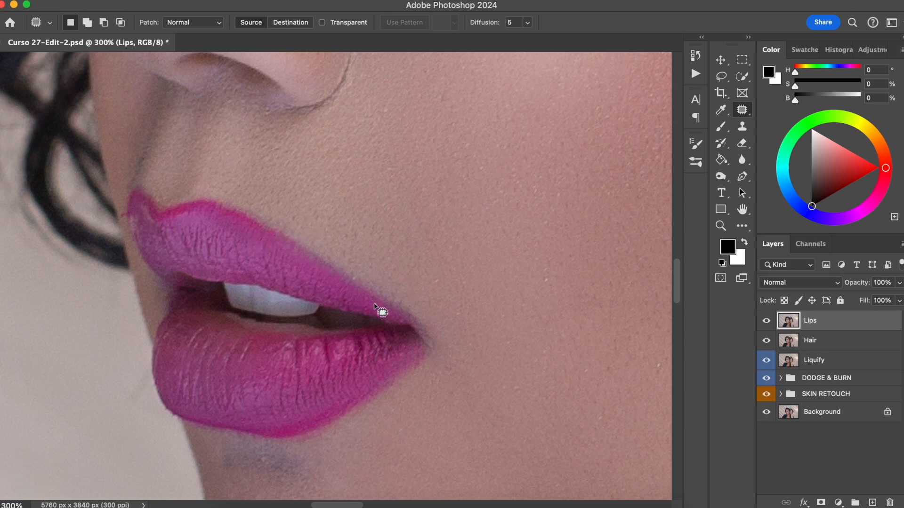
left_click(743, 126)
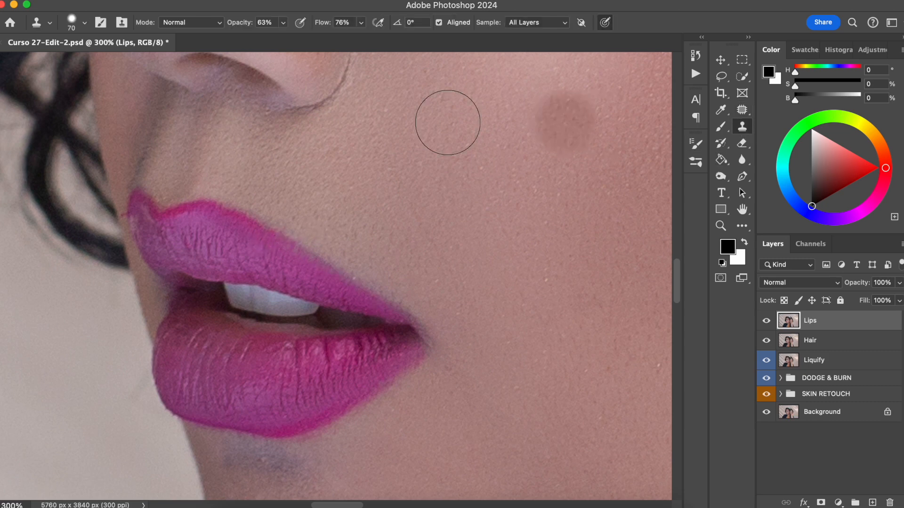
left_click(270, 247, "alt")
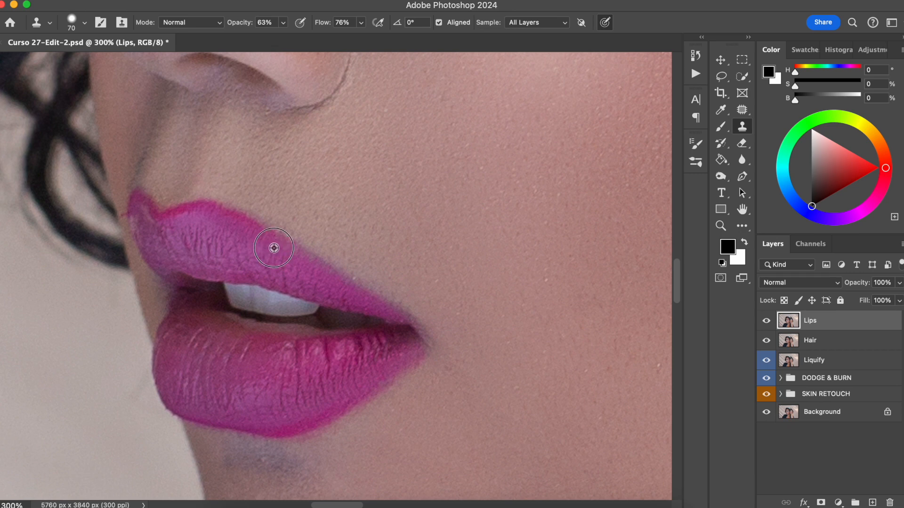
left_click(74, 24)
left_click_drag(91, 62, 72, 61)
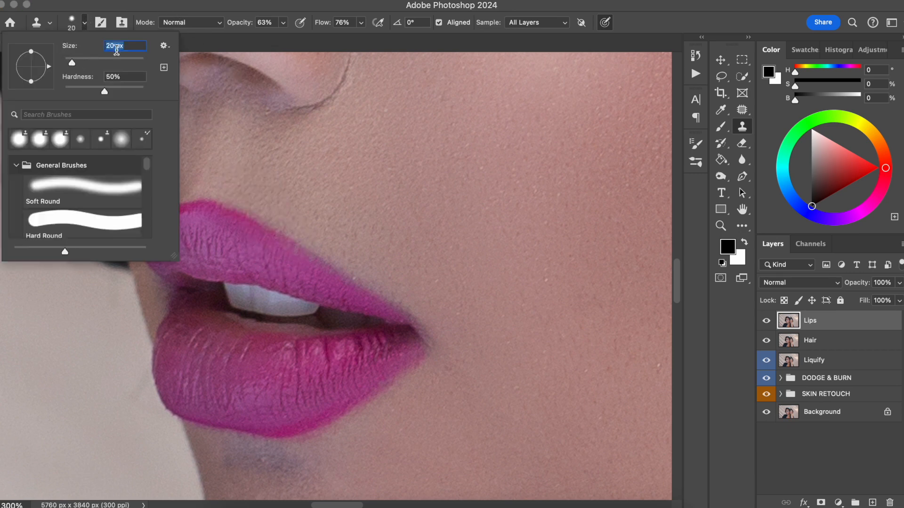
left_click(239, 27)
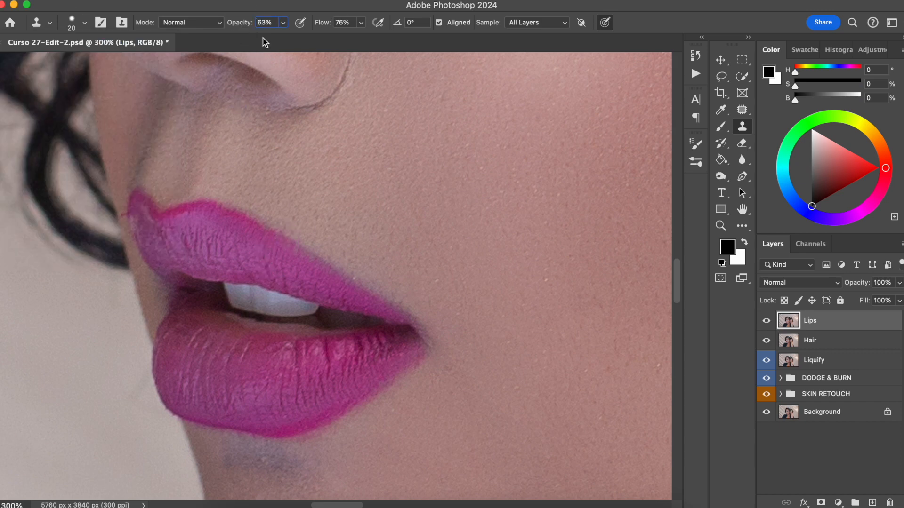
left_click(258, 237, "alt")
mouse_move(262, 231)
left_mouse_down()
mouse_move(257, 226)
mouse_move(328, 269)
left_mouse_up()
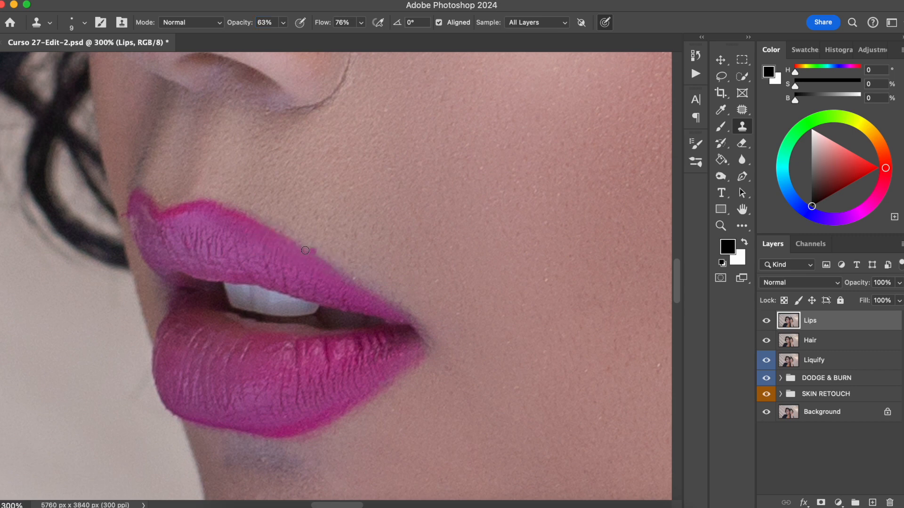
left_click_drag(282, 241, 376, 301)
left_click_drag(272, 238, 409, 322)
left_click(269, 218, "alt")
left_click_drag(268, 224, 361, 287)
mouse_move(288, 236)
left_mouse_down()
mouse_move(400, 300)
mouse_move(400, 318)
left_mouse_up()
Even out the lipstick at the near corner of the mouth with the Clone Stamp at 35% opacity.
left_click(405, 359, "alt")
mouse_move(421, 348)
left_mouse_down()
mouse_move(417, 325)
mouse_move(411, 345)
left_mouse_up()
key("3")
key("5")
left_click(409, 352, "alt")
mouse_move(417, 344)
left_mouse_down()
mouse_move(420, 354)
mouse_move(417, 336)
mouse_move(422, 345)
mouse_move(413, 335)
mouse_move(404, 345)
left_mouse_up()
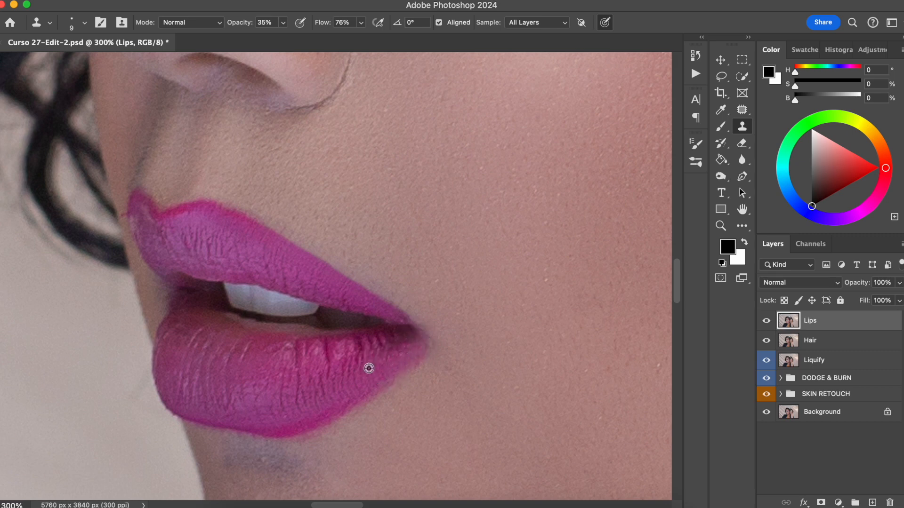
Clean the lower lip's outer edge up to the near mouth corner with the Clone Stamp at 53% opacity.
left_click_drag(240, 24, 231, 23)
scroll(211, 401, "down", 2)
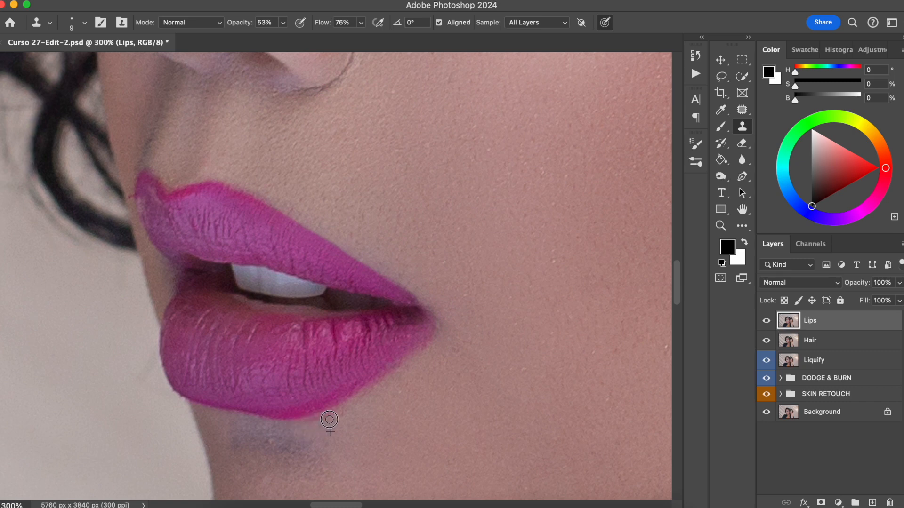
mouse_move(299, 421)
left_mouse_down()
mouse_move(353, 403)
mouse_move(337, 419)
mouse_move(406, 361)
left_mouse_up()
mouse_move(365, 394)
left_mouse_down()
mouse_move(433, 337)
mouse_move(414, 363)
left_mouse_up()
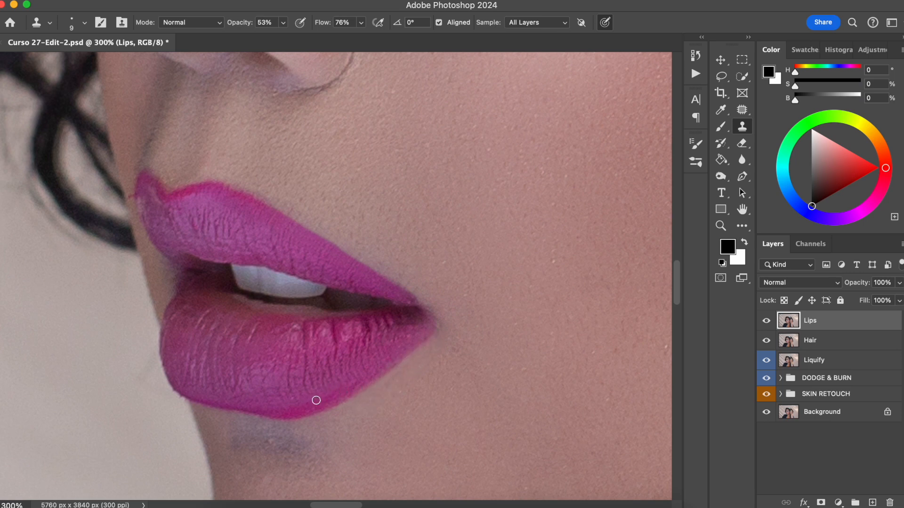
mouse_move(321, 407)
left_mouse_down()
mouse_move(402, 357)
mouse_move(418, 333)
mouse_move(404, 340)
left_mouse_up()
Clone out the stray lipstick mark beside the upper lip's tip and clean the far corner of the mouth.
left_click(372, 287, "alt")
left_click_drag(203, 260, 289, 271)
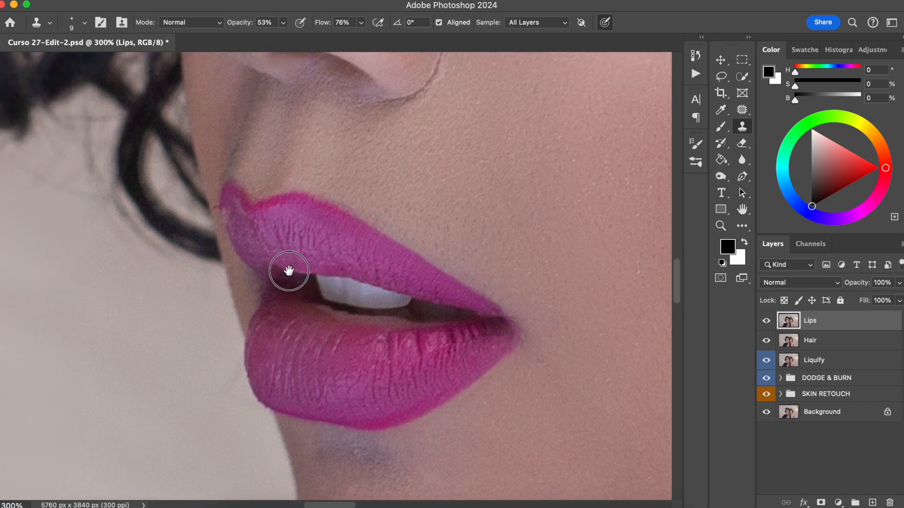
left_click(214, 190, "alt")
left_click(214, 202)
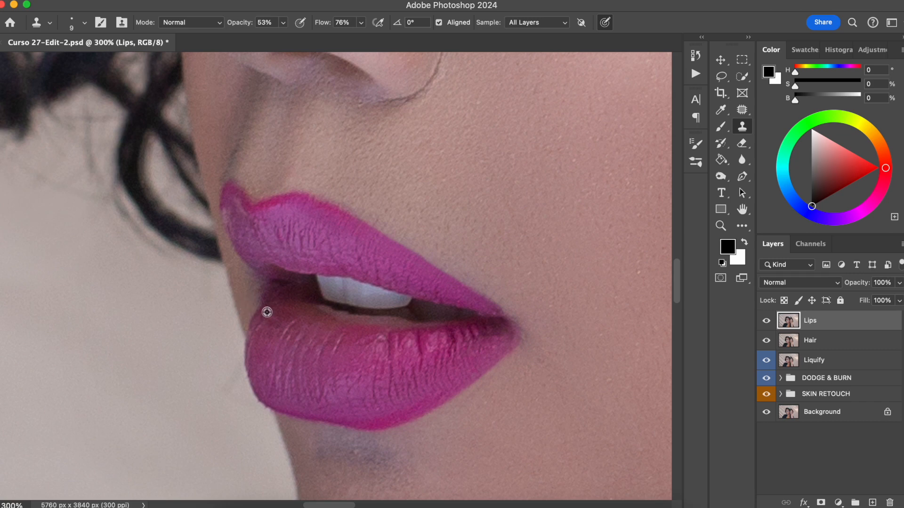
left_click(279, 294, "alt")
left_click_drag(272, 274, 274, 267)
Blend the lower lip's inner edge below the teeth with the Clone Stamp at 10 px and 20% opacity.
key("bracketright")
left_click_drag(248, 27, 234, 27)
mouse_move(353, 328)
left_mouse_down()
mouse_move(405, 329)
mouse_move(379, 318)
mouse_move(443, 323)
mouse_move(373, 325)
mouse_move(316, 313)
mouse_move(439, 326)
mouse_move(381, 330)
mouse_move(397, 332)
left_mouse_up()
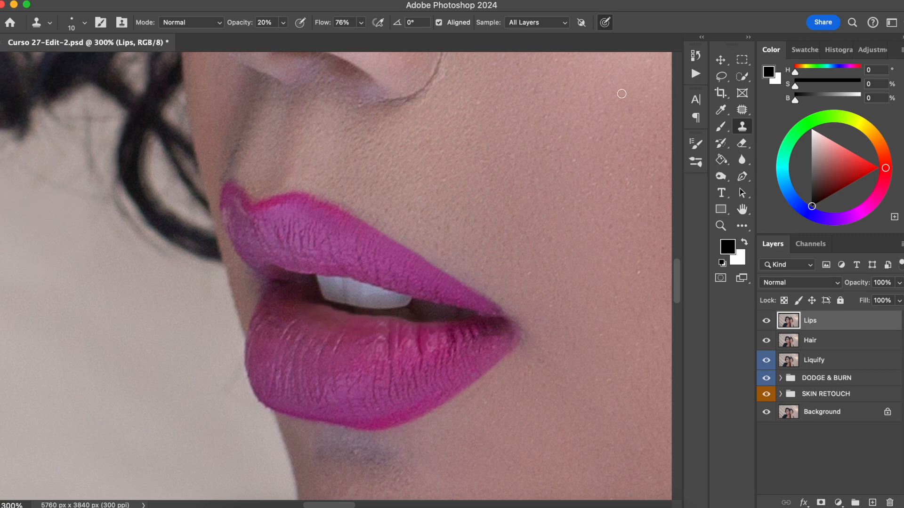
Patch the creases and highlights on the lower lip with the Patch tool and compare the Lips layer hidden and shown.
left_click(742, 111)
right_click(742, 110)
left_click(794, 145)
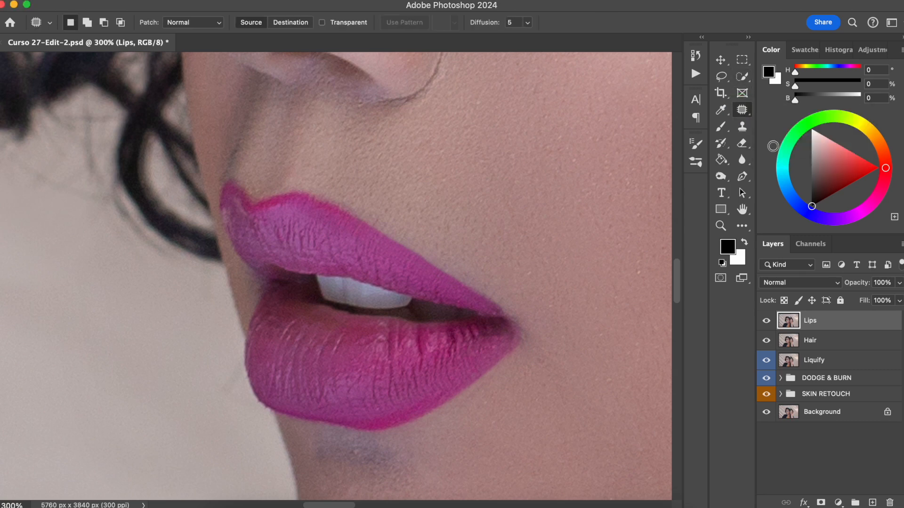
left_click_drag(378, 335, 379, 345)
mouse_move(379, 345)
left_mouse_down()
mouse_move(391, 320)
mouse_move(359, 324)
mouse_move(379, 339)
mouse_move(371, 342)
left_mouse_up()
key("super+d")
left_click_drag(371, 342, 351, 361)
key("super+d")
left_click_drag(434, 273, 444, 281)
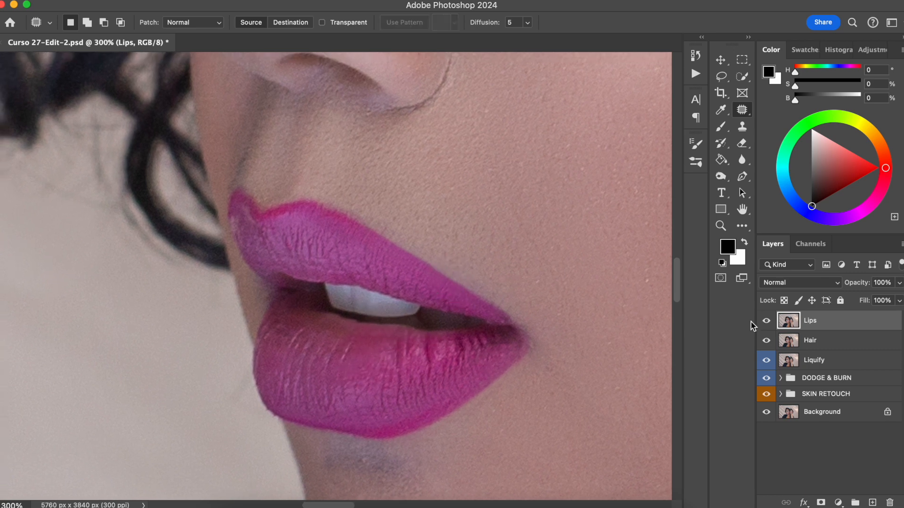
left_click(766, 320)
left_click(767, 320)
Soften the lower lip's upper area with the Clone Stamp at 20% opacity and compare the Lips layer again.
left_click(742, 126)
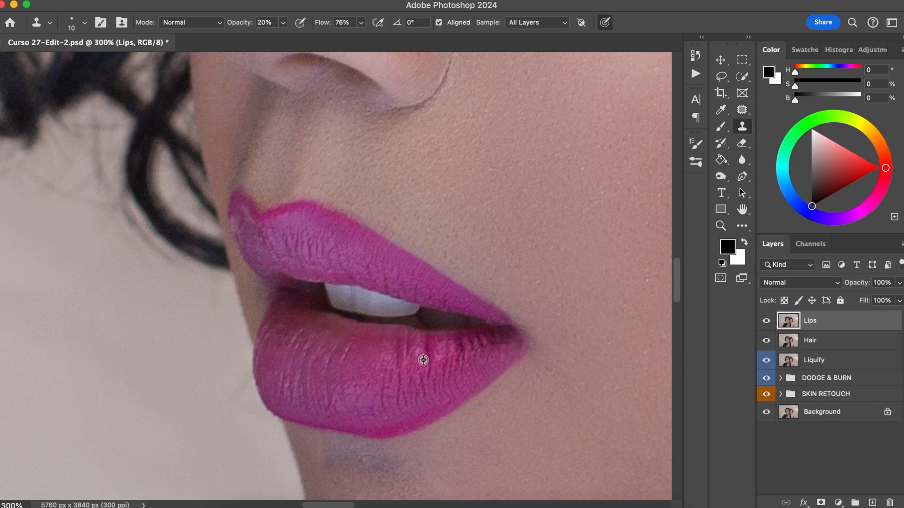
left_click(367, 345, "alt")
mouse_move(362, 335)
left_mouse_down()
mouse_move(455, 335)
mouse_move(343, 338)
mouse_move(463, 334)
mouse_move(392, 327)
left_mouse_up()
left_click(376, 333, "alt")
left_click(767, 321)
left_click(766, 322)
Add a Hue/Saturation adjustment layer above Lips with a guide hue of +81 and invert its mask to black.
key("super+minus")
key("space")
mouse_move(414, 300)
left_mouse_down()
mouse_move(403, 301)
mouse_move(415, 286)
mouse_move(412, 297)
left_mouse_up()
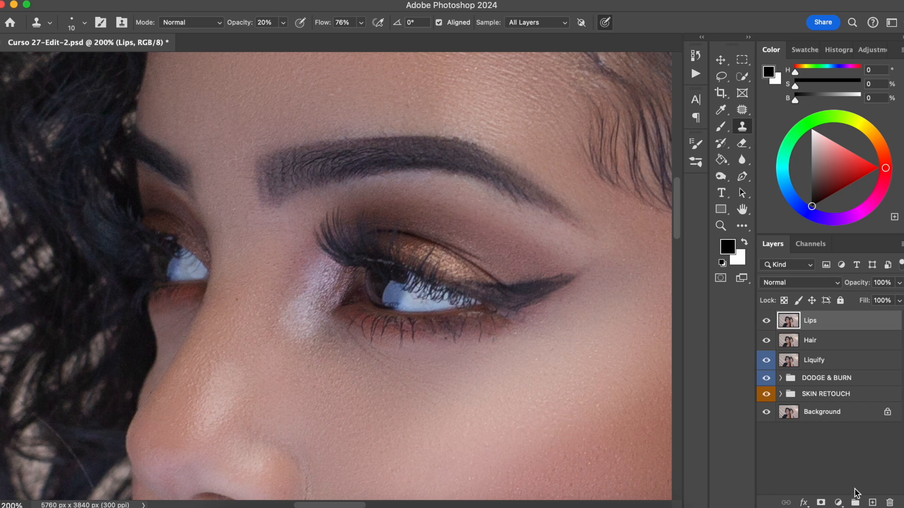
left_click(838, 503)
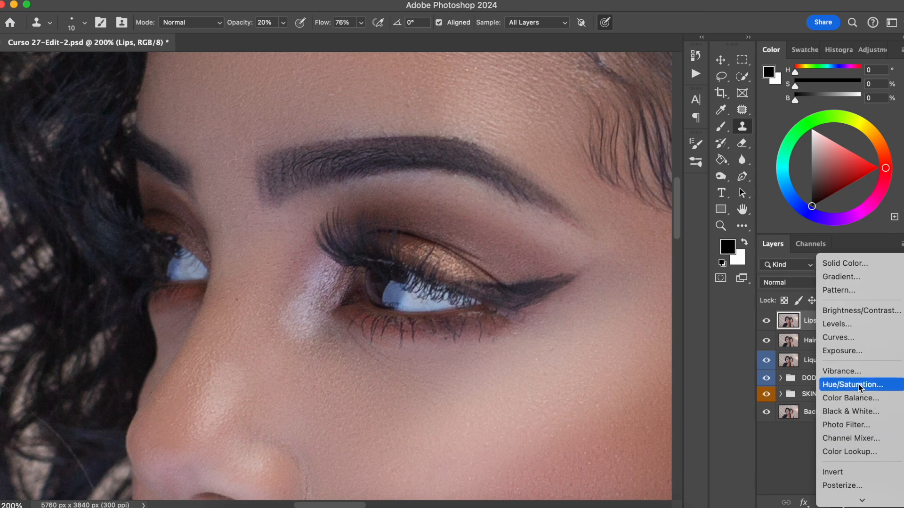
left_click(838, 382)
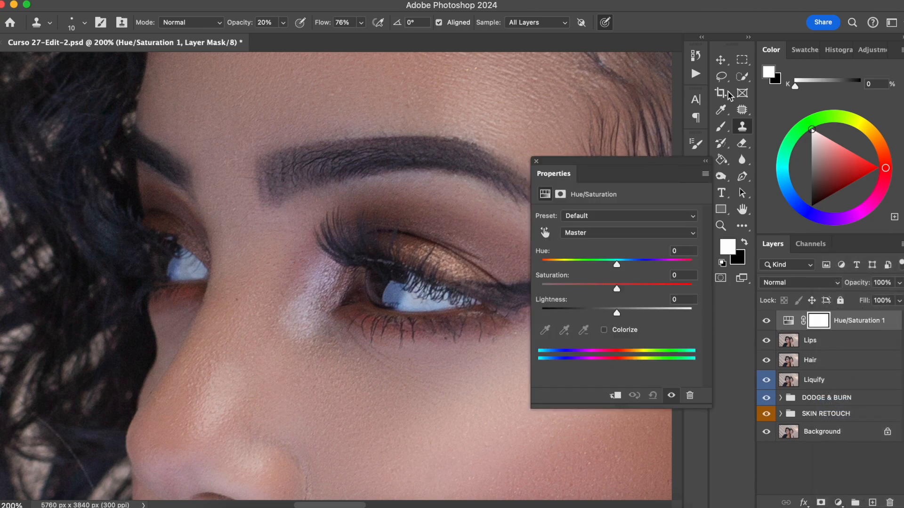
left_click_drag(644, 262, 661, 262)
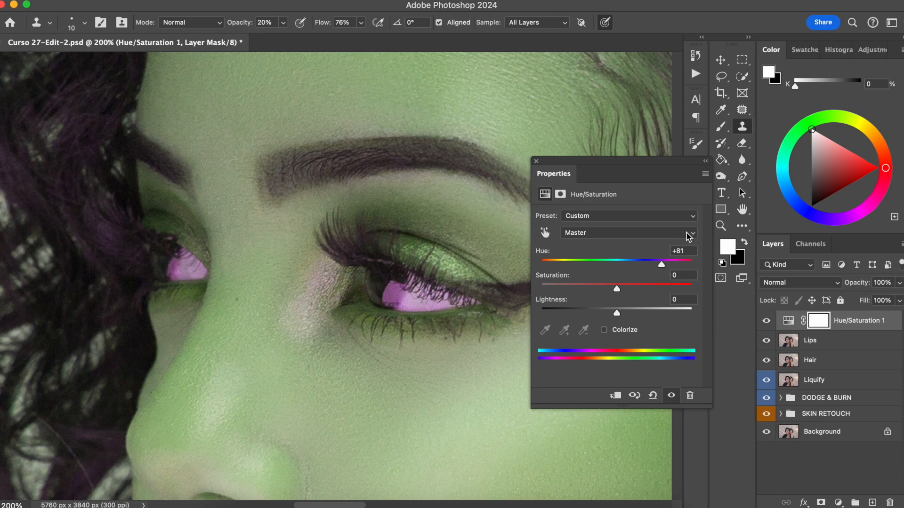
key("super+i")
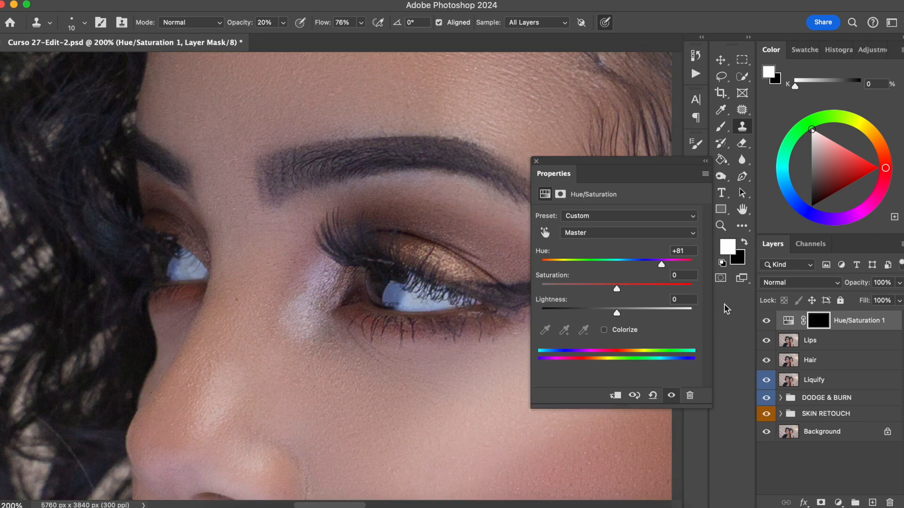
Paint the near eye into the adjustment mask in white with a size 60 brush at 100% opacity.
left_click(721, 126)
key("bracketleft")
key("bracketleft")
key("bracketleft")
key("bracketleft")
key("bracketleft")
key("bracketleft")
key("bracketleft")
key("bracketleft")
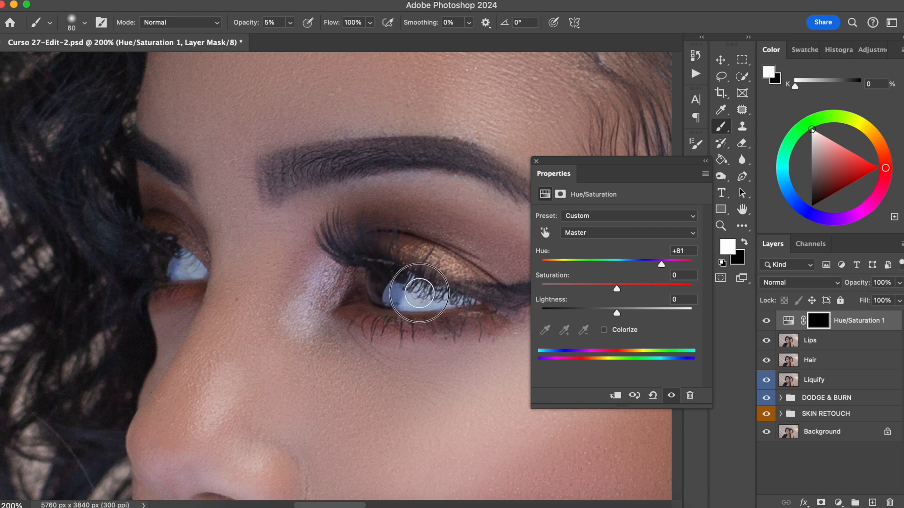
left_click_drag(246, 22, 334, 29)
mouse_move(393, 292)
left_mouse_down()
mouse_move(409, 292)
mouse_move(394, 268)
mouse_move(462, 300)
mouse_move(386, 280)
left_mouse_up()
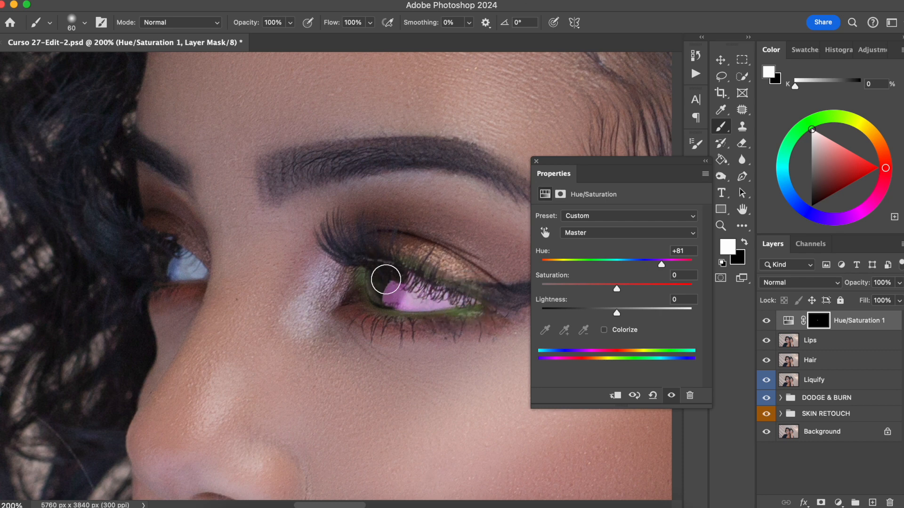
Remove the mask spill around the near eye with black and paint the far eye into the mask with white.
key("x")
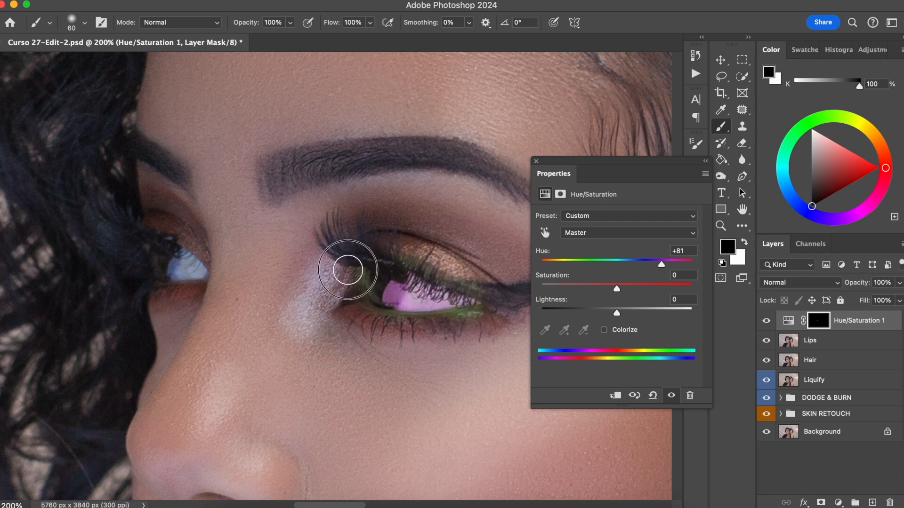
mouse_move(349, 269)
left_mouse_down()
mouse_move(363, 316)
mouse_move(424, 327)
mouse_move(504, 316)
left_mouse_up()
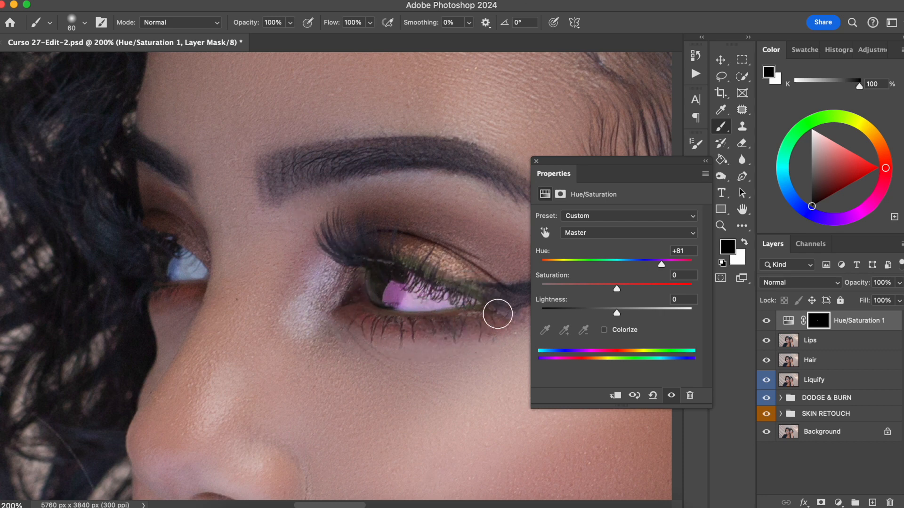
left_click_drag(489, 285, 359, 232)
key("x")
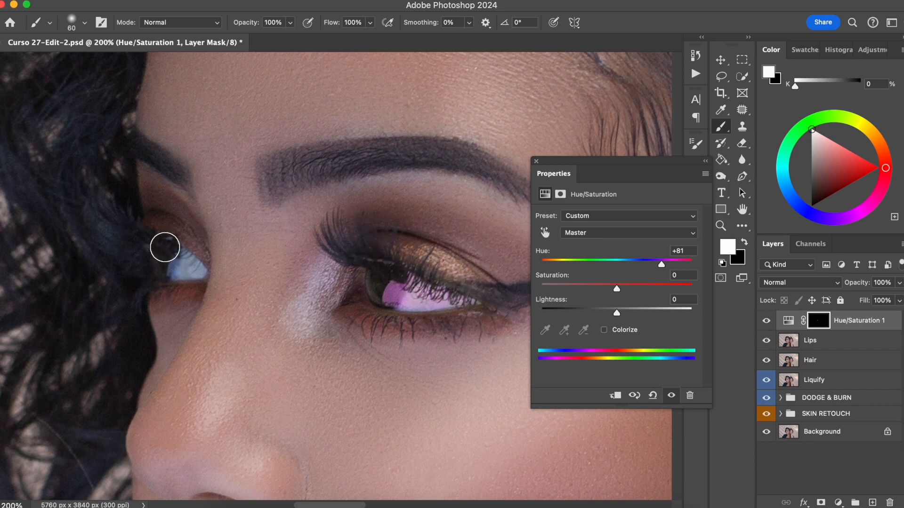
mouse_move(171, 251)
left_mouse_down()
mouse_move(184, 266)
mouse_move(200, 239)
mouse_move(192, 234)
mouse_move(216, 256)
left_mouse_up()
key("x")
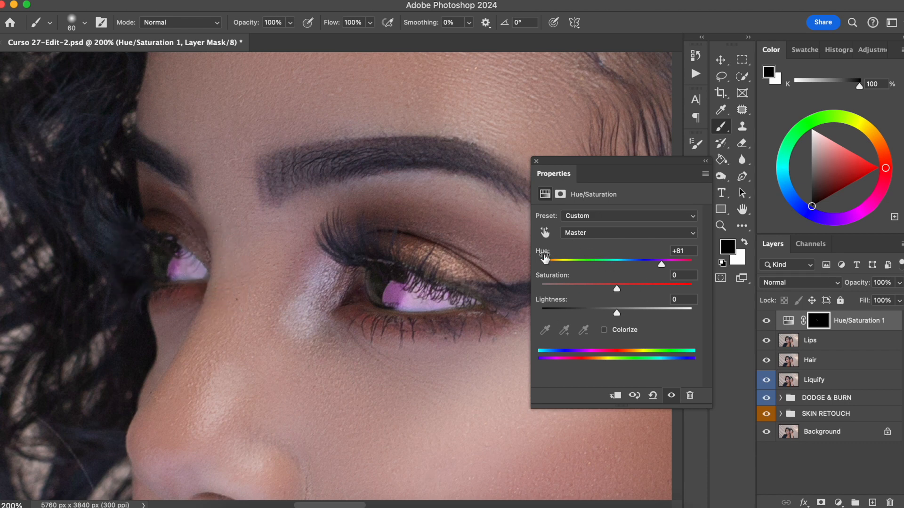
Reset the master hue to 0 and set the Blues saturation to -66.
left_click(615, 261)
left_click(612, 233)
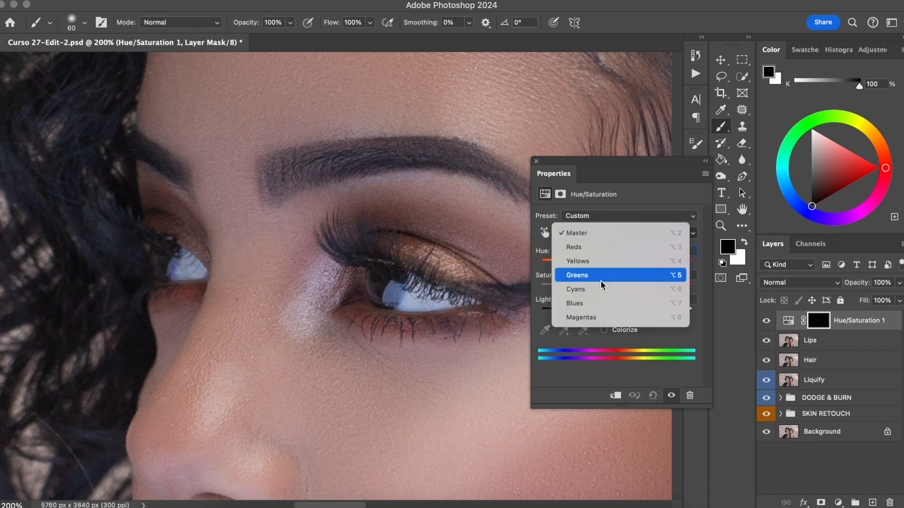
left_click(591, 307)
left_click_drag(616, 285, 566, 289)
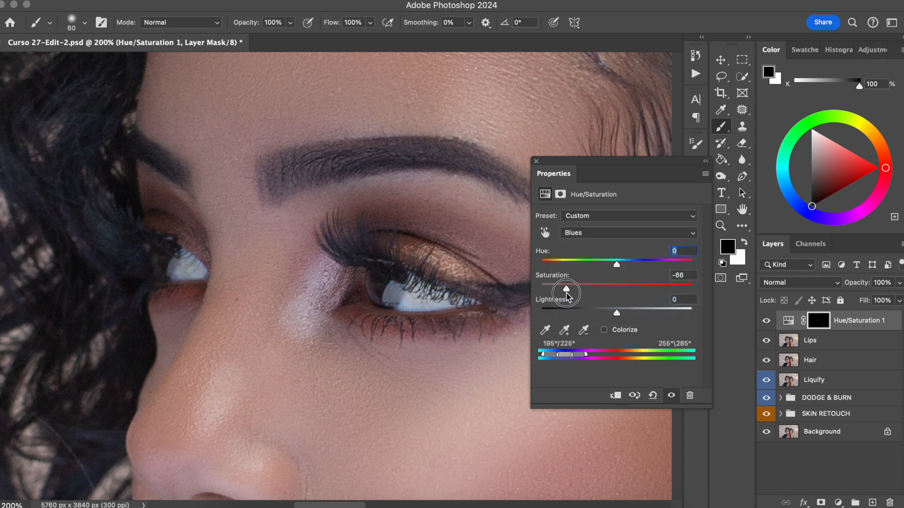
Lower the saturation of the Cyans and set the Blues lightness to +17.
left_click(596, 233)
left_click(581, 219)
left_click_drag(616, 287, 571, 291)
left_click(600, 233)
left_click(601, 247)
left_click_drag(615, 315, 631, 315)
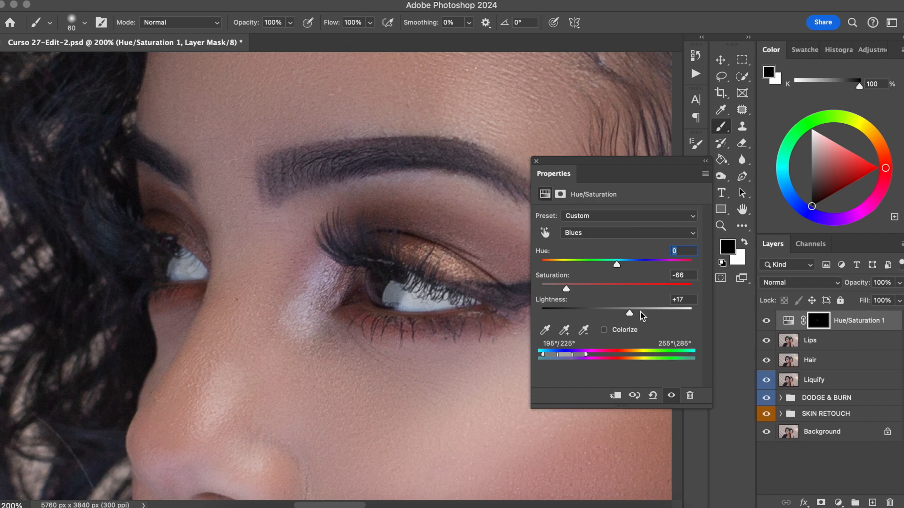
Compare the eyes with the Hue/Saturation layer hidden and shown, in the whole portrait and close up.
key("super+0")
left_click(767, 320)
left_click(767, 320)
key("super+plus")
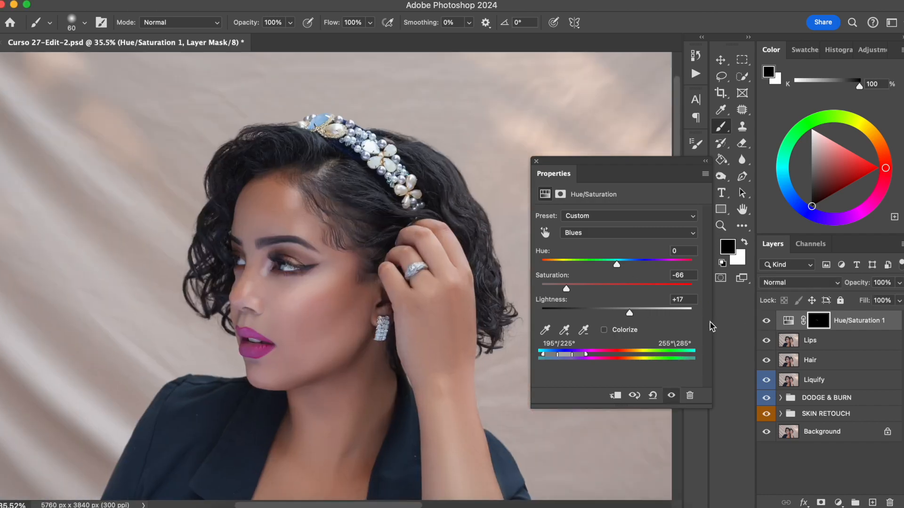
key("super+plus")
key("super+plus")
key("super+plus")
key("super+plus")
left_click_drag(162, 370, 347, 355)
left_click_drag(56, 367, 263, 425)
left_click(767, 320)
left_click(767, 320)
Paint the earring and the ring into the Hue/Saturation mask in white to remove their blue cast.
mouse_move(372, 370)
left_mouse_down()
mouse_move(400, 337)
mouse_move(398, 354)
mouse_move(410, 338)
mouse_move(404, 355)
left_mouse_up()
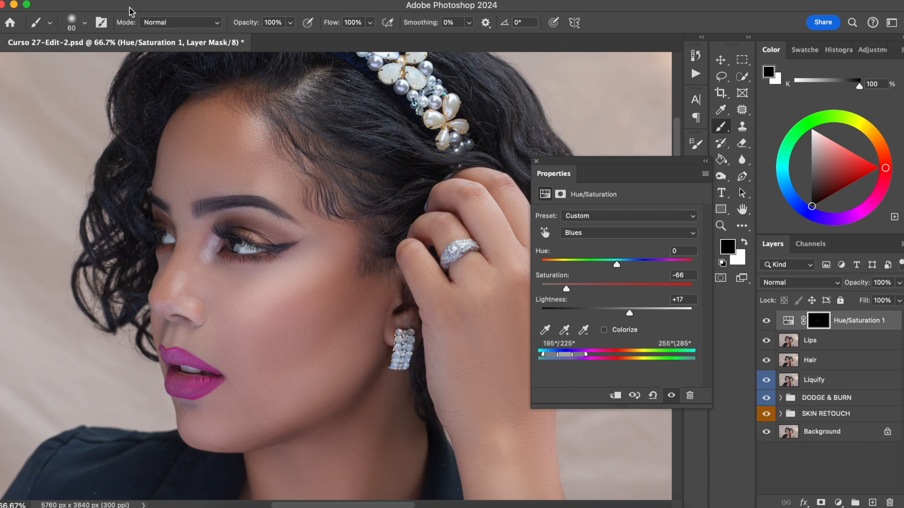
key("x")
mouse_move(404, 336)
left_mouse_down()
mouse_move(406, 353)
mouse_move(395, 366)
mouse_move(408, 345)
mouse_move(403, 334)
left_mouse_up()
mouse_move(465, 239)
left_mouse_down()
mouse_move(447, 258)
mouse_move(473, 244)
mouse_move(450, 253)
left_mouse_up()
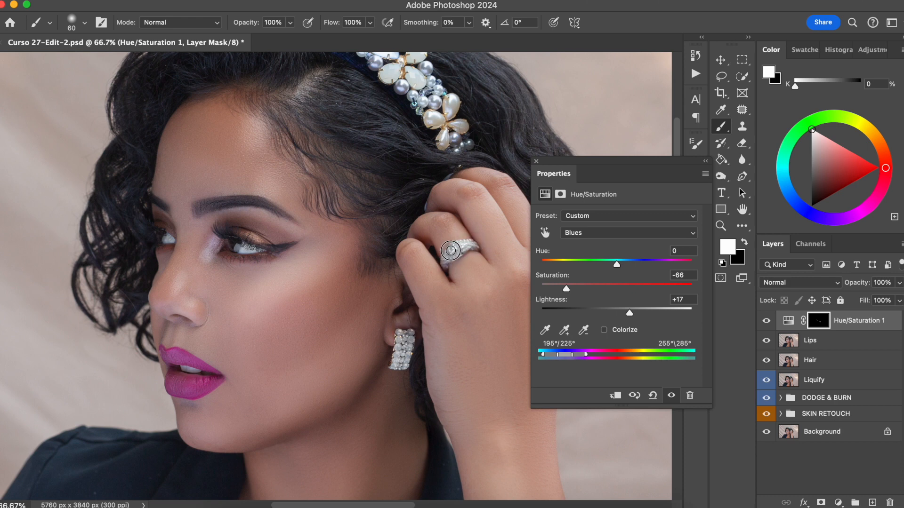
Paint the headband's pearls and crystals into the Hue/Saturation mask in white, varying the brush size, to remove their blue cast.
scroll(414, 250, "up", 5)
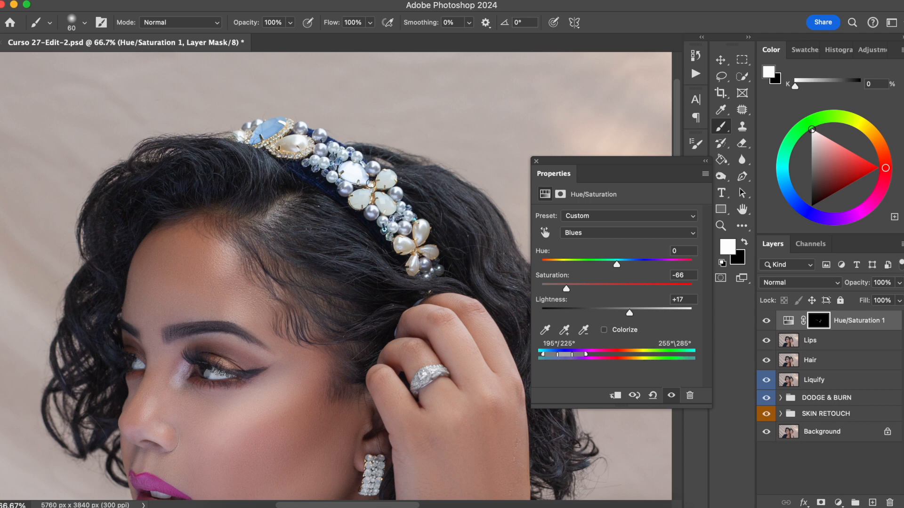
key("bracketright")
key("bracketright")
key("bracketright")
key("bracketleft")
key("bracketleft")
key("bracketleft")
key("bracketleft")
key("bracketleft")
key("bracketleft")
key("bracketright")
key("bracketright")
key("bracketright")
key("bracketright")
key("bracketright")
key("bracketleft")
key("bracketleft")
key("bracketleft")
Compare the headband with the Hue/Saturation layer hidden and shown, and close the adjustment's settings.
left_click(766, 322)
left_click(766, 321)
left_click(766, 321)
left_click(766, 321)
left_click(536, 161)
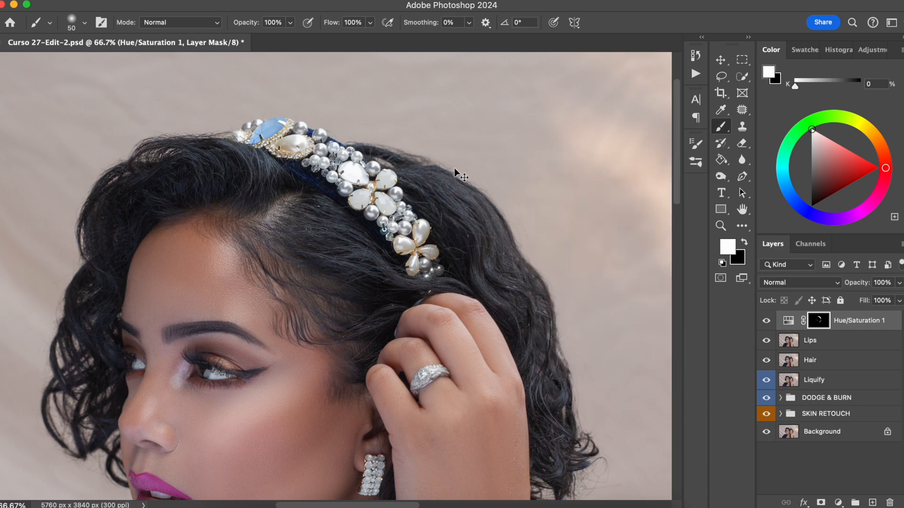
Group the layers from Hue/Saturation 1 down to Liquify and name the group DETAILS.
key("super+0")
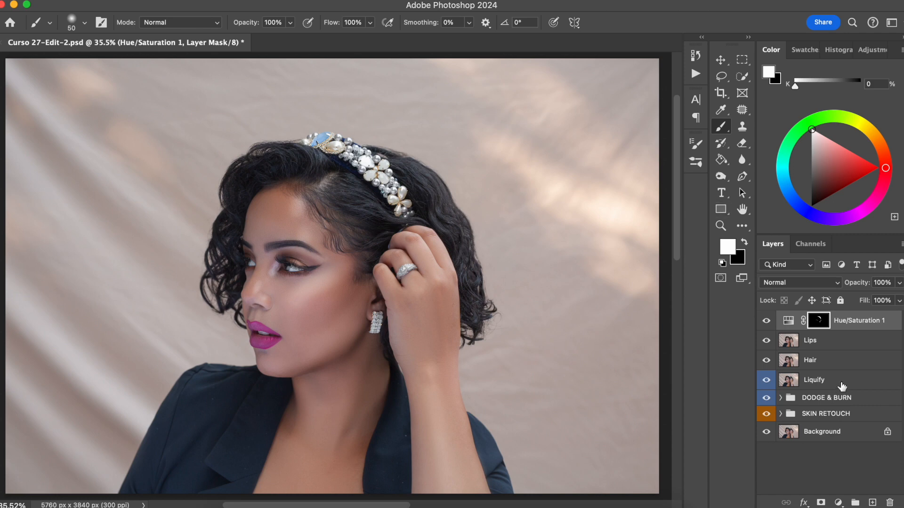
left_click(839, 381, "shift")
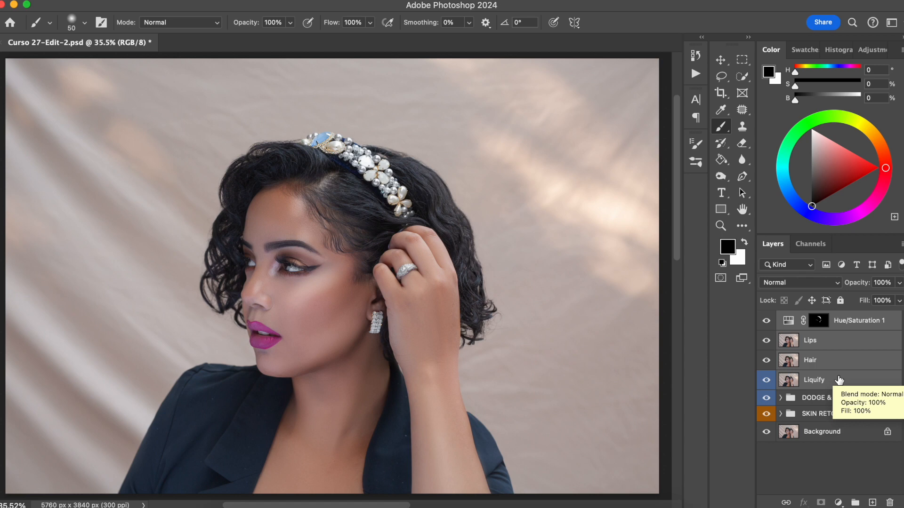
key("super+g")
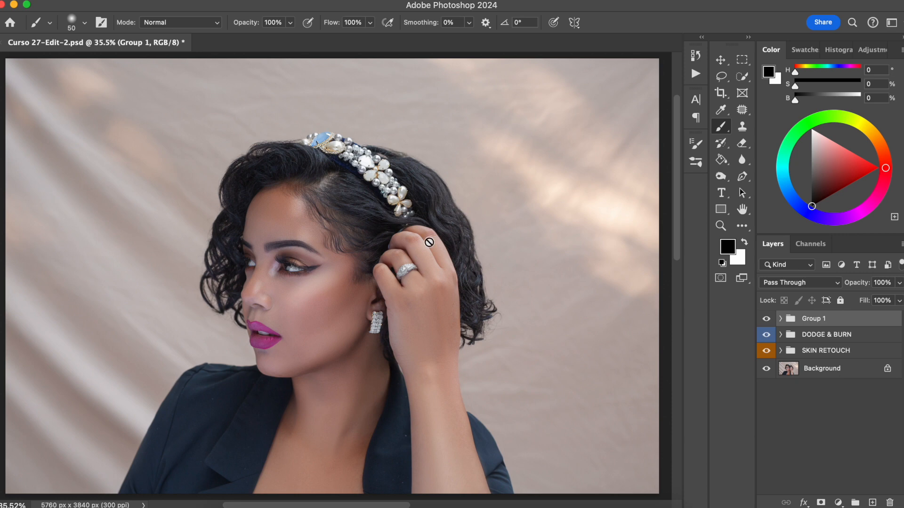
double_click(814, 318)
type("DETAILS")
key("Return")
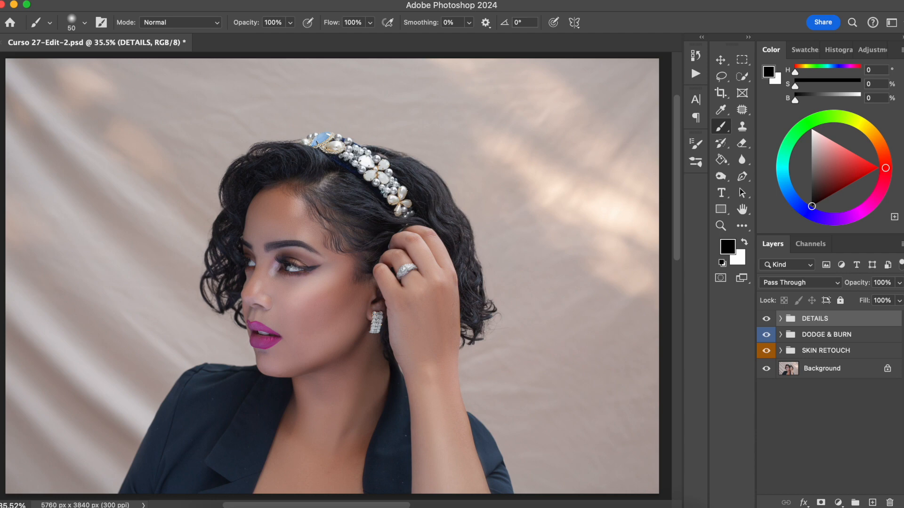
left_click(734, 245)
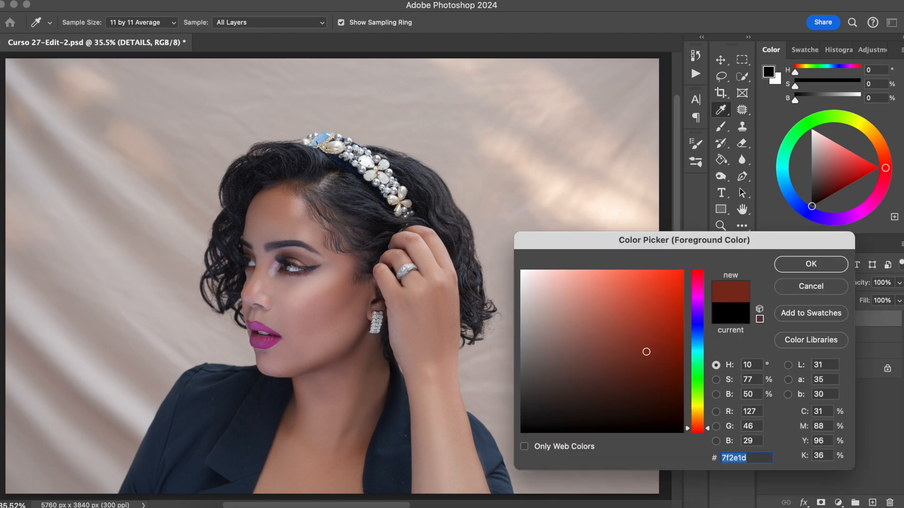
mouse_move(646, 351)
left_mouse_down()
mouse_move(639, 357)
mouse_move(683, 312)
mouse_move(683, 270)
mouse_move(588, 372)
mouse_move(521, 350)
mouse_move(532, 357)
mouse_move(565, 282)
mouse_move(582, 271)
mouse_move(683, 271)
mouse_move(638, 271)
mouse_move(652, 412)
mouse_move(664, 315)
mouse_move(581, 359)
left_mouse_up()
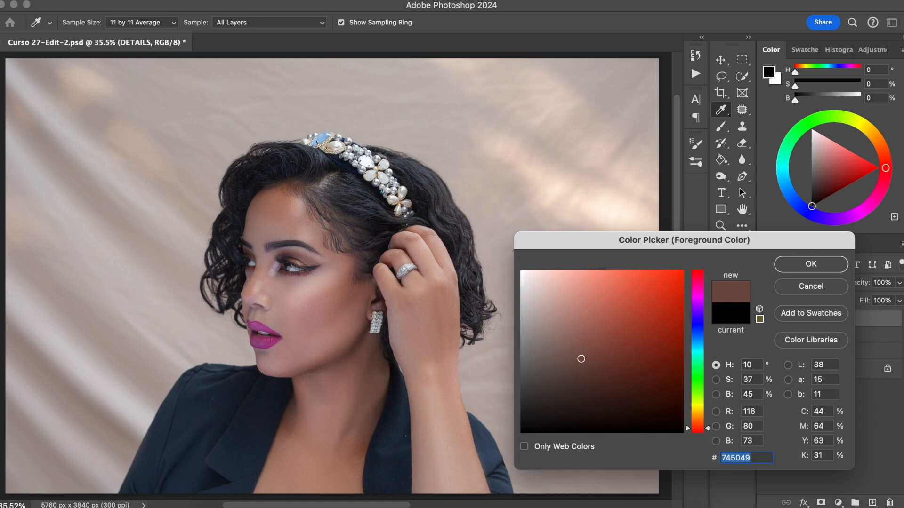
key("Escape")
key("b")
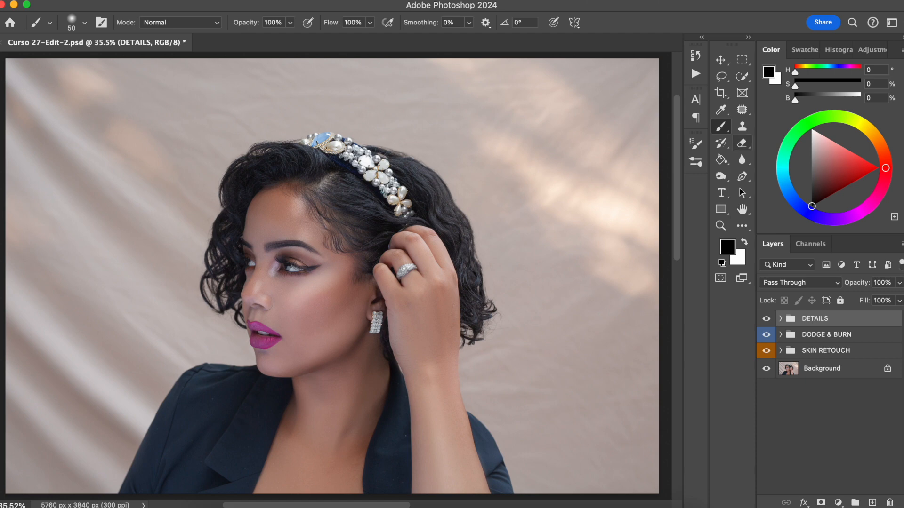
left_click(733, 245)
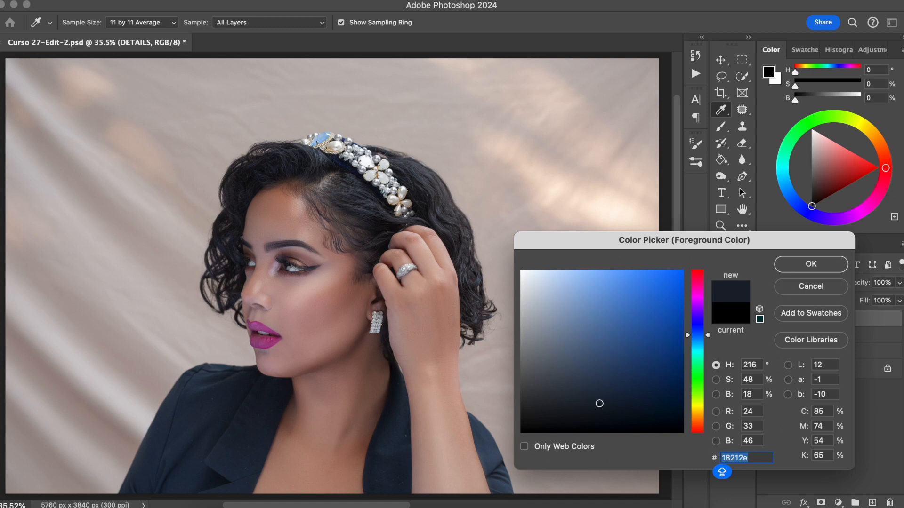
left_click(555, 332)
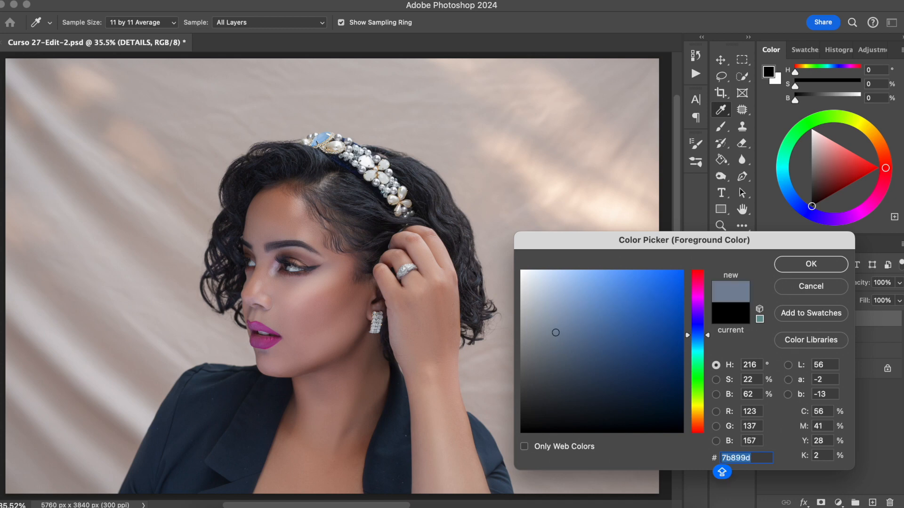
left_click(522, 432)
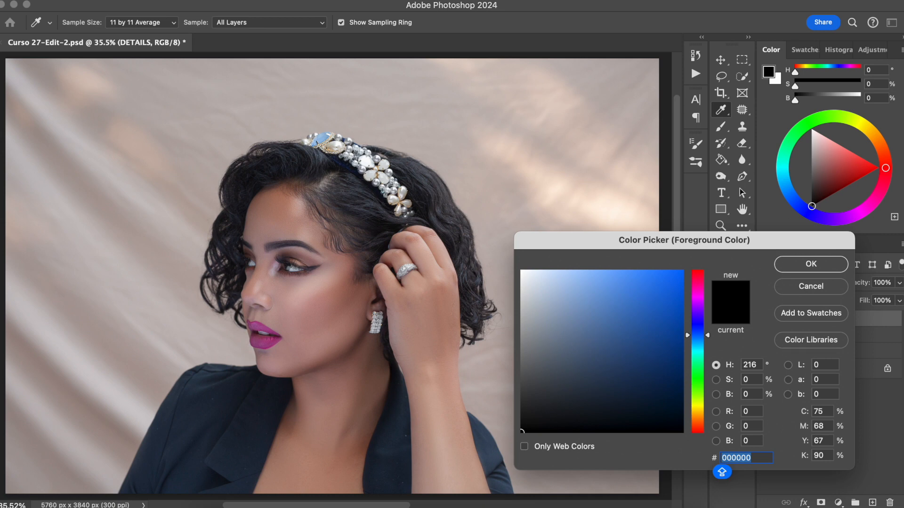
left_click(810, 286)
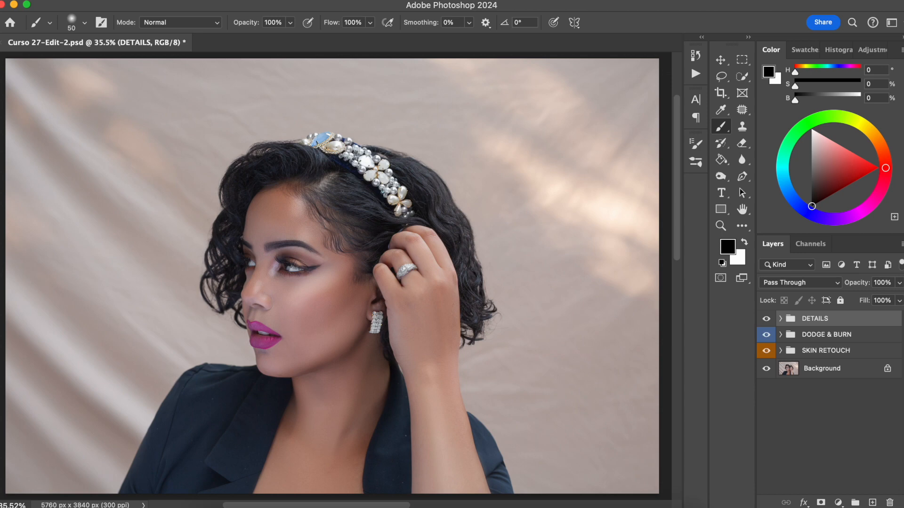
left_click(270, 361)
left_click_drag(415, 185, 419, 193)
left_click(402, 216)
Add a Gradient Map adjustment layer above the DETAILS group and invert its mask to black.
left_click(838, 502)
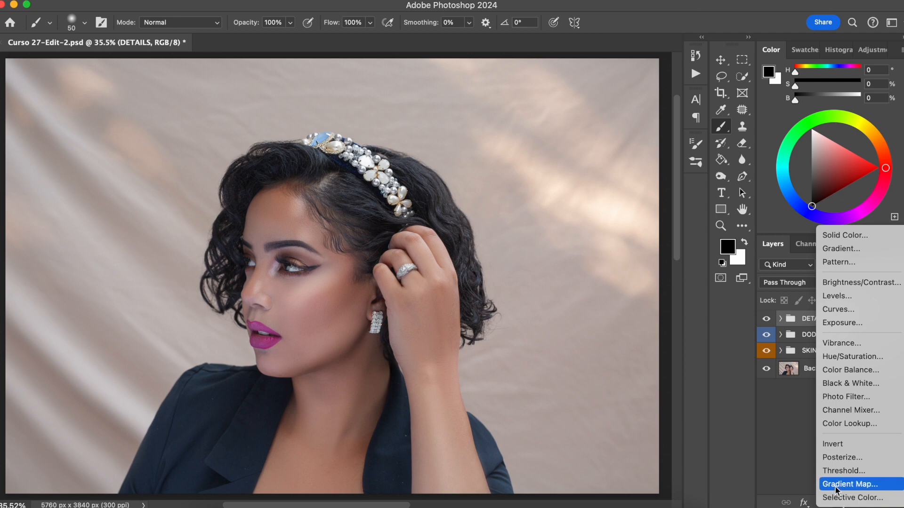
left_click(839, 487)
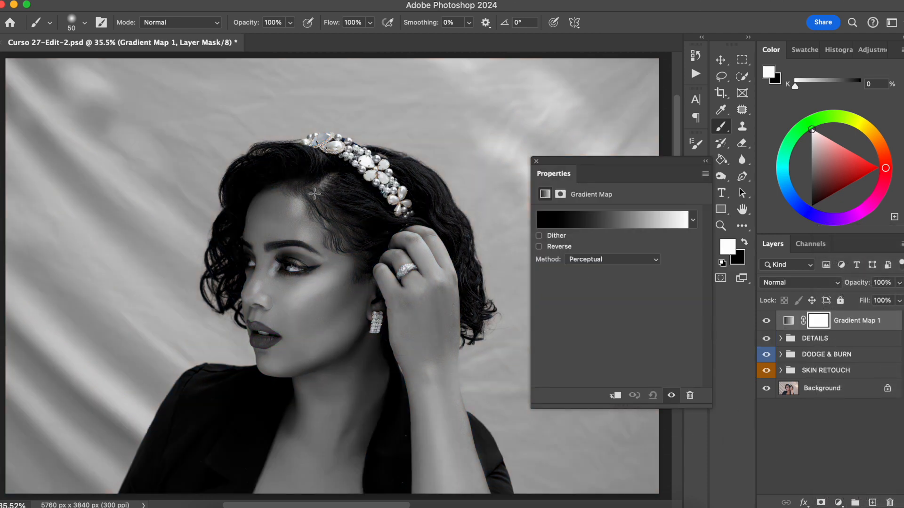
left_click(608, 223)
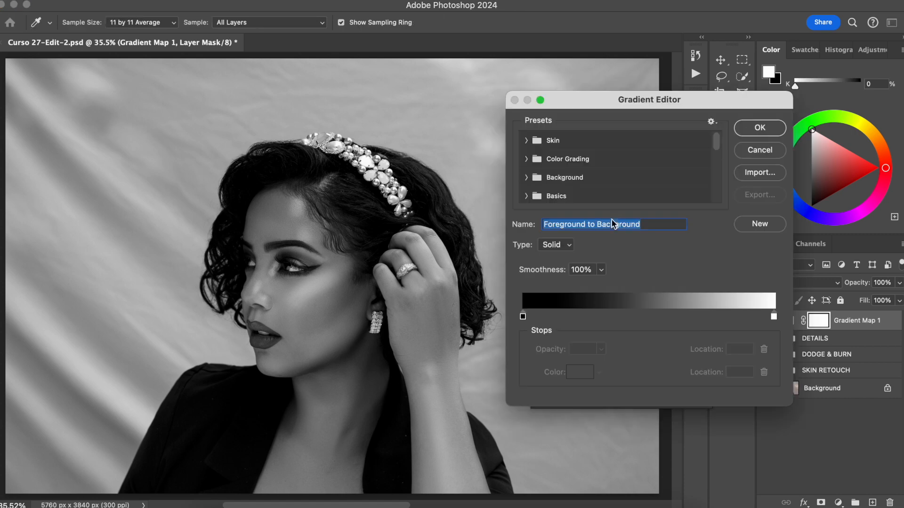
left_click(751, 150)
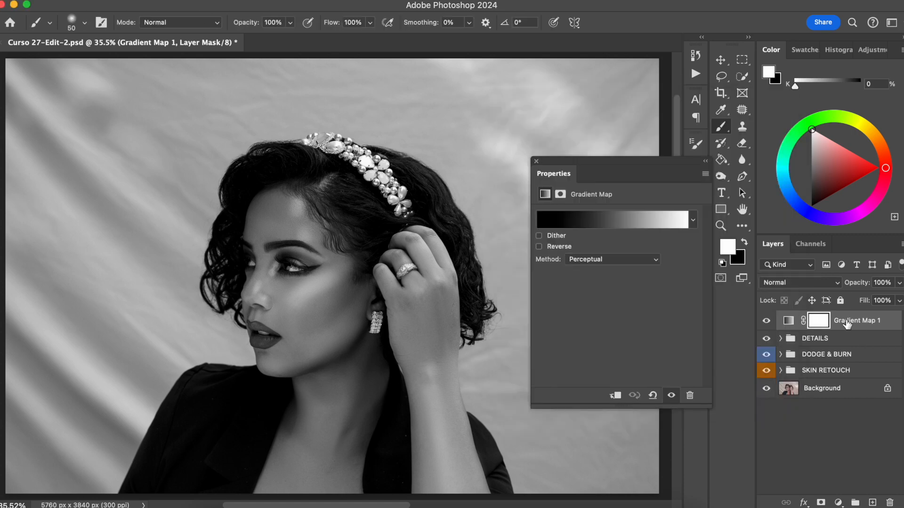
left_click(824, 315)
key("super+i")
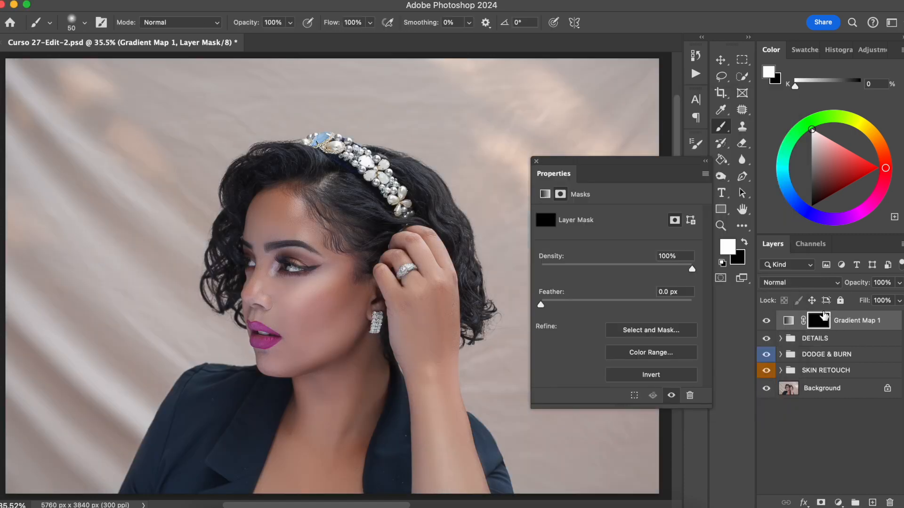
left_click(789, 321)
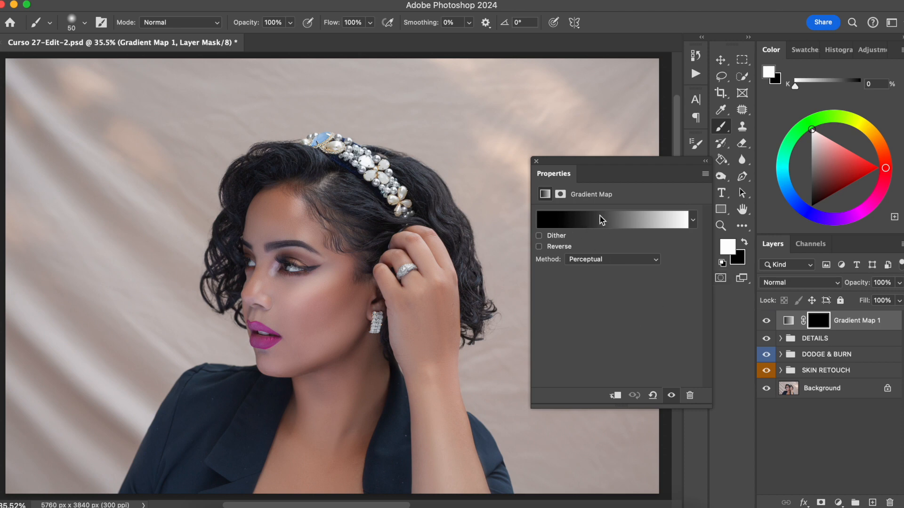
left_click(610, 227)
left_click(523, 316)
left_click(580, 373)
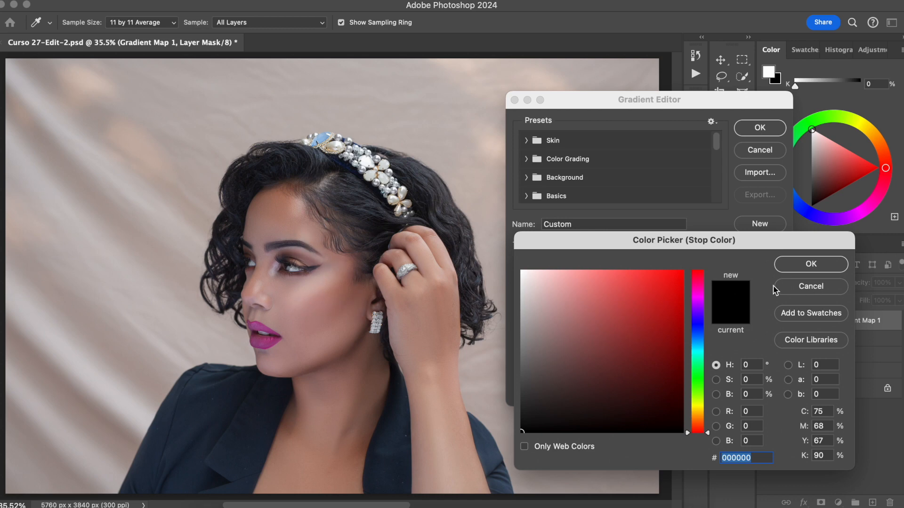
left_click(798, 288)
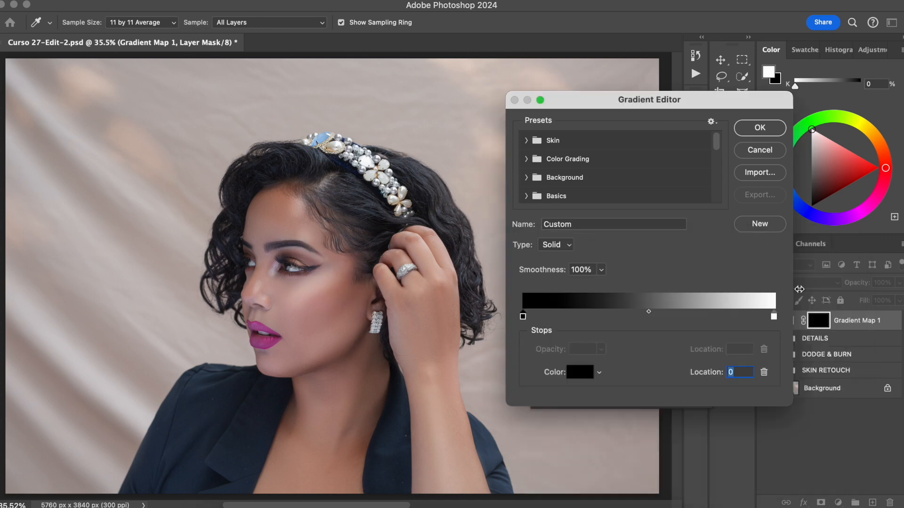
left_click(755, 151)
Sample the cheek's skin tone as the starting colour for the gradient map's dark stop.
left_click(788, 322)
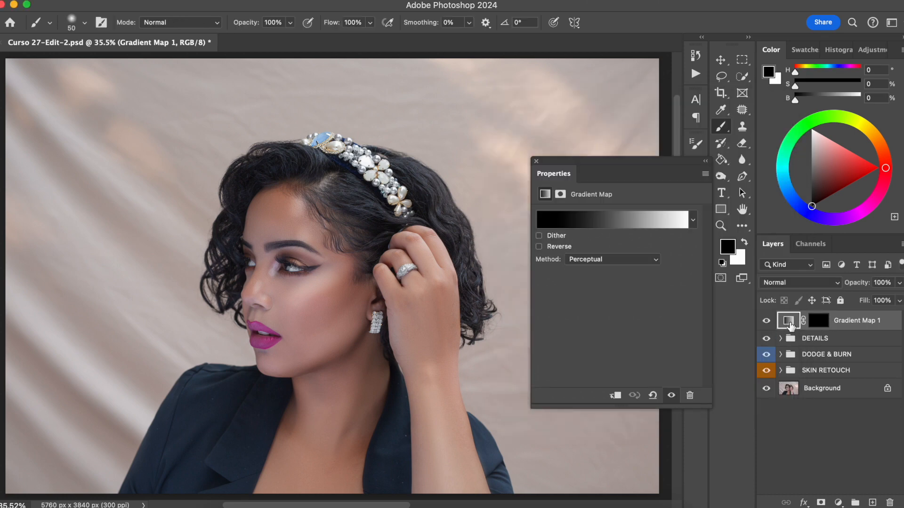
left_click(634, 216)
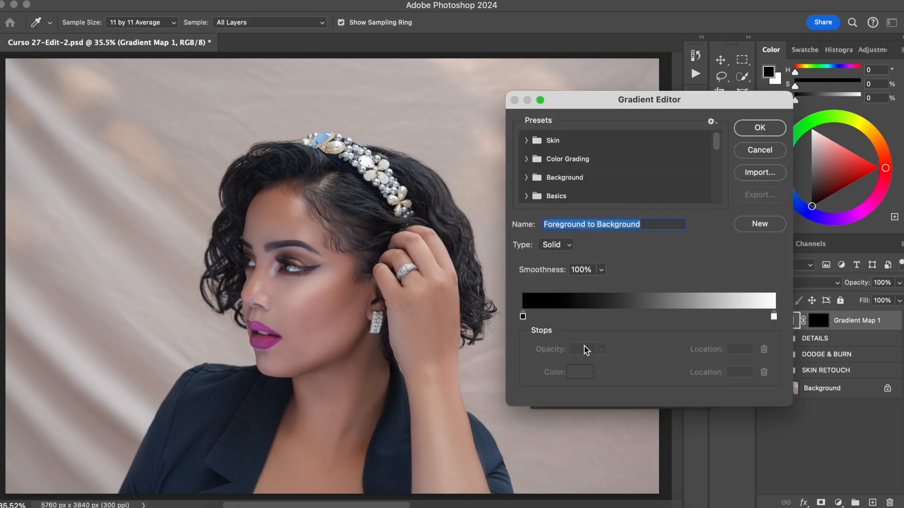
left_click(522, 316)
left_click(579, 371)
left_click(316, 313)
left_click_drag(316, 313, 333, 251)
left_click(324, 302)
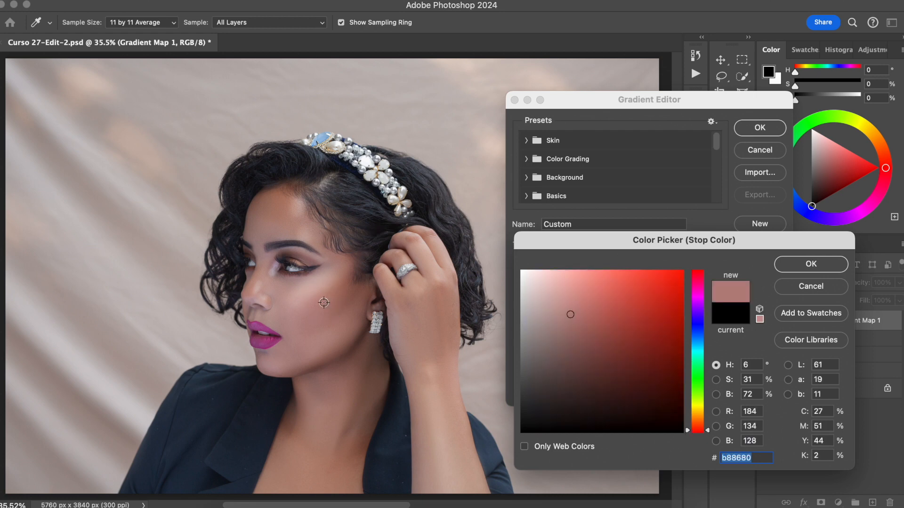
left_click(331, 309)
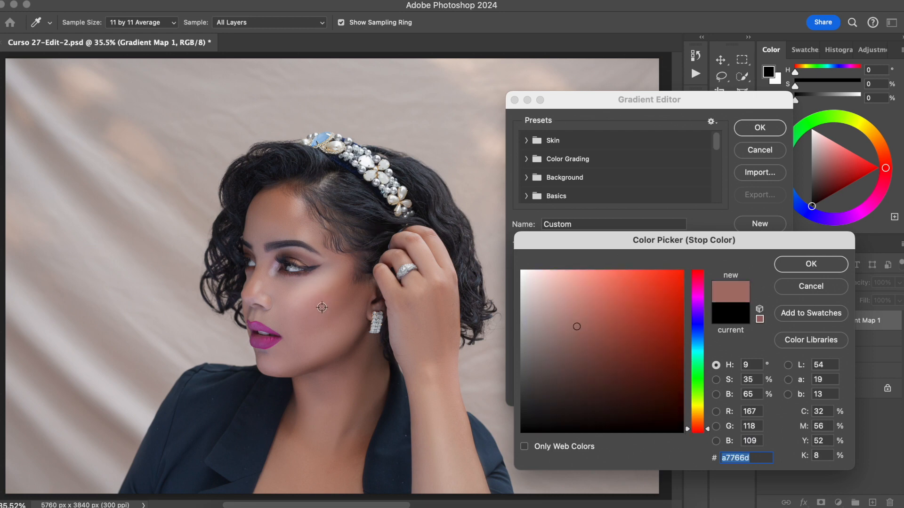
left_click(321, 307)
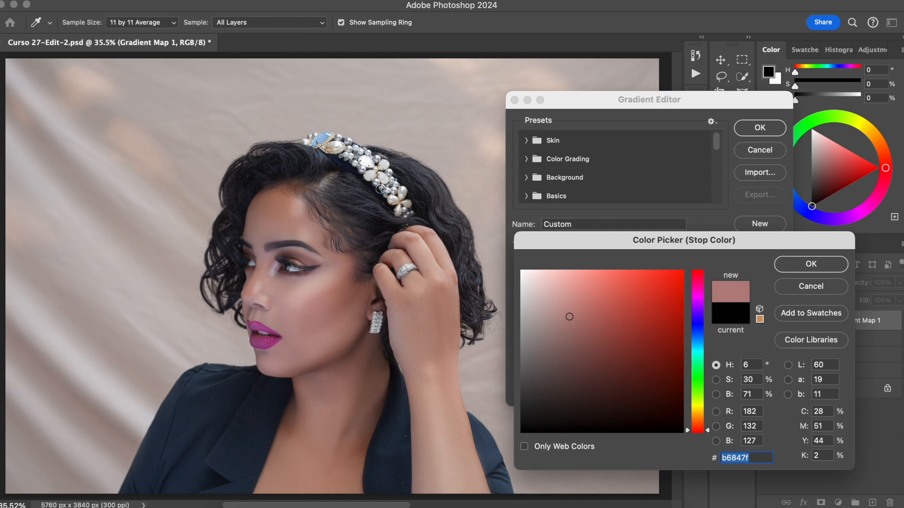
Set the gradient's dark stop to the deep brown 372a21 and copy its hex code.
left_click_drag(708, 430, 708, 421)
left_click(589, 404)
mouse_move(610, 390)
left_mouse_down()
mouse_move(595, 384)
mouse_move(586, 397)
left_mouse_up()
double_click(740, 458)
key("super+c")
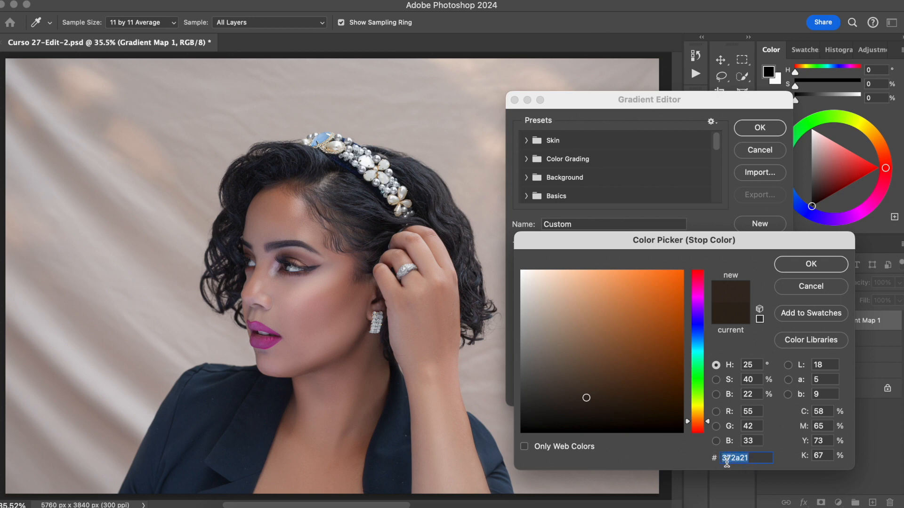
left_click(808, 267)
Give the gradient's light stop a pale beige derived from the copied 372a21, and invert the gradient map's mask to white.
left_click(772, 317)
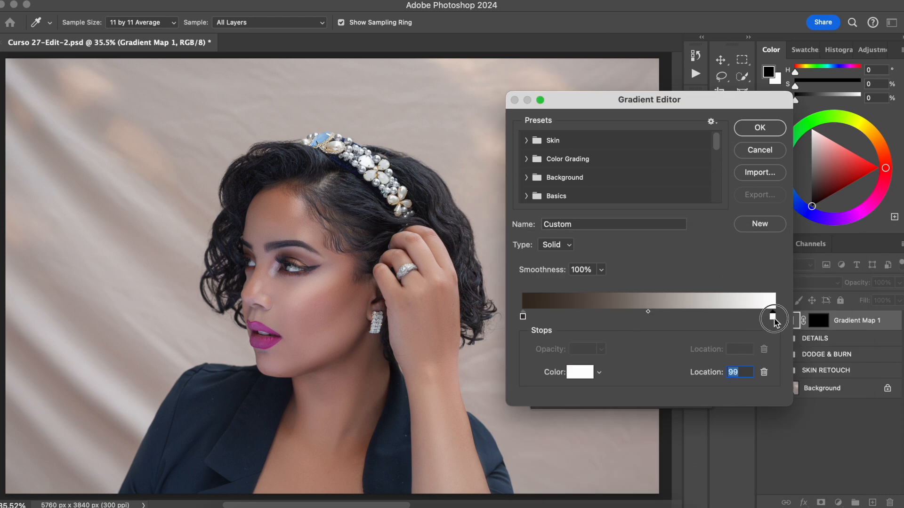
left_click(579, 372)
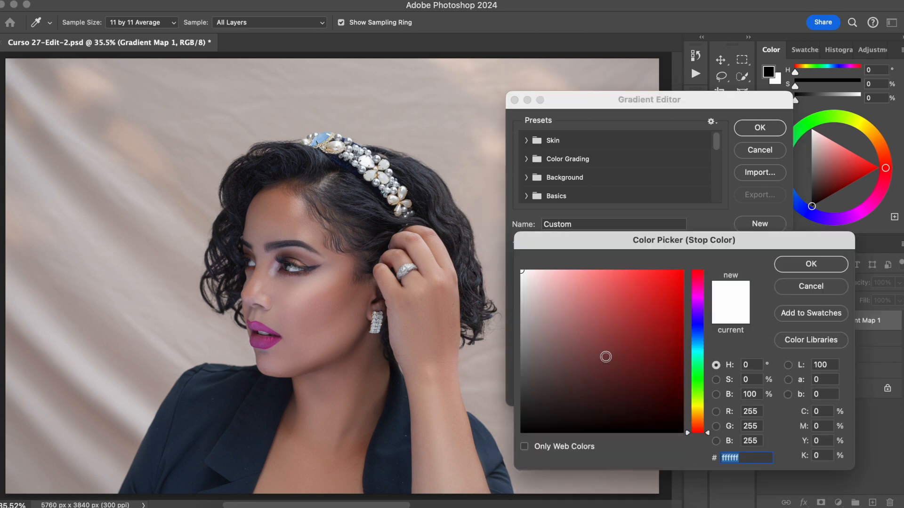
key("super+v")
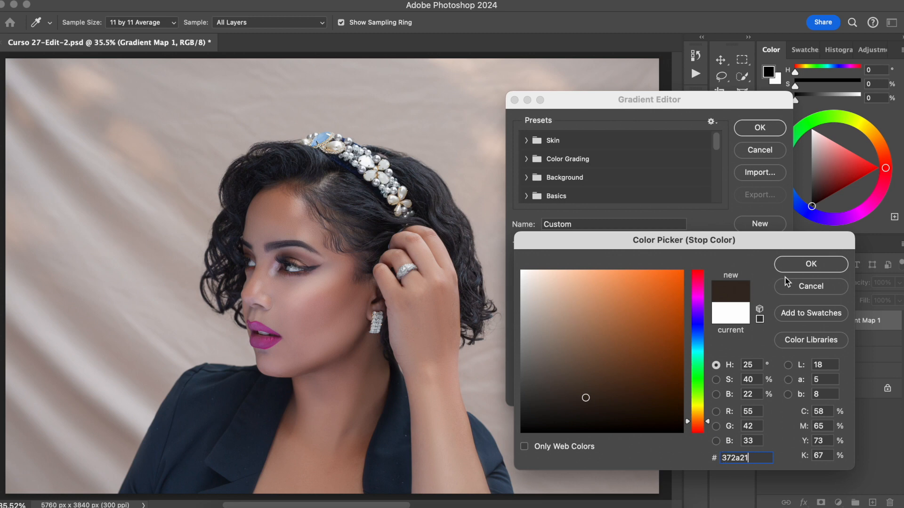
left_click_drag(586, 397, 538, 282)
left_click(814, 265)
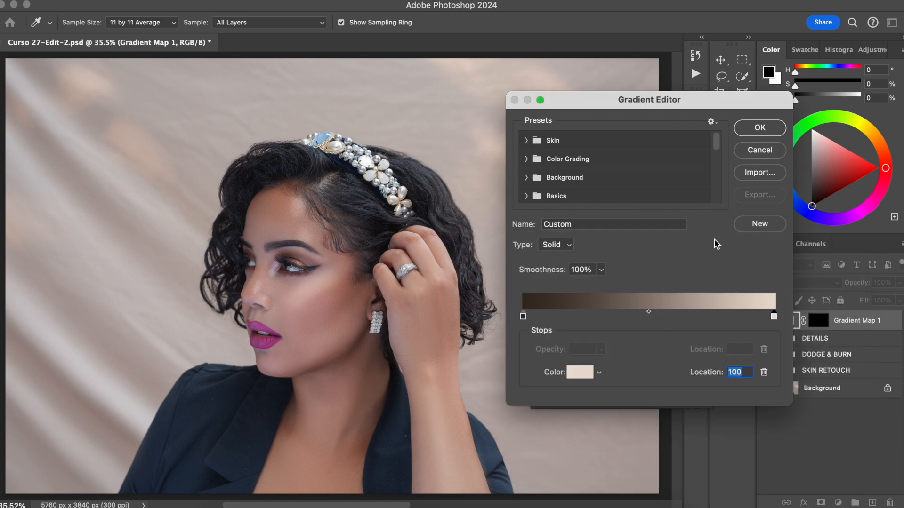
left_click(760, 128)
left_click(815, 319)
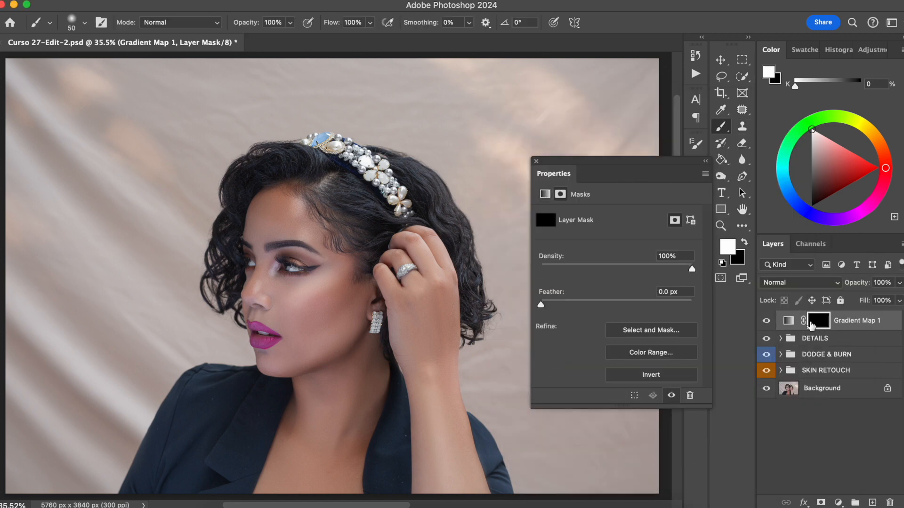
key("super+i")
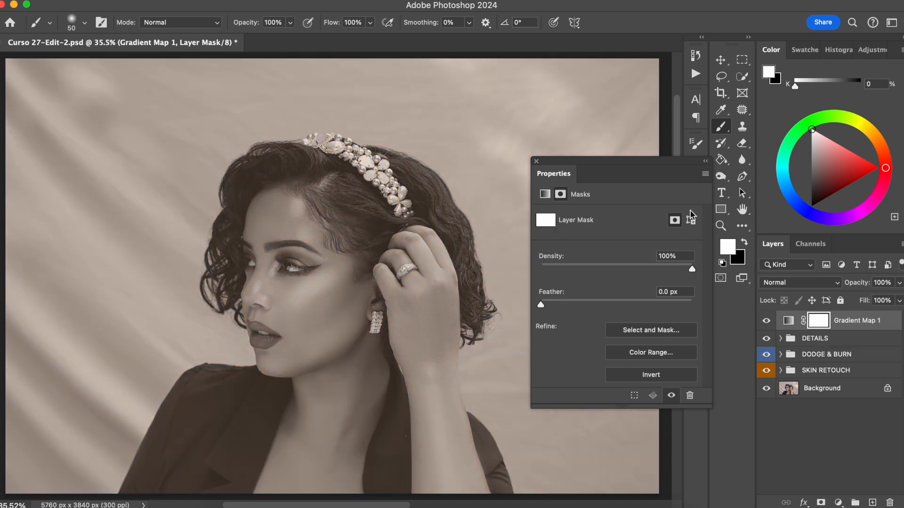
Reopen the gradient map's gradient for editing and darken its dark stop to a deep brown near 271f1a.
left_click(788, 320)
left_click(581, 224)
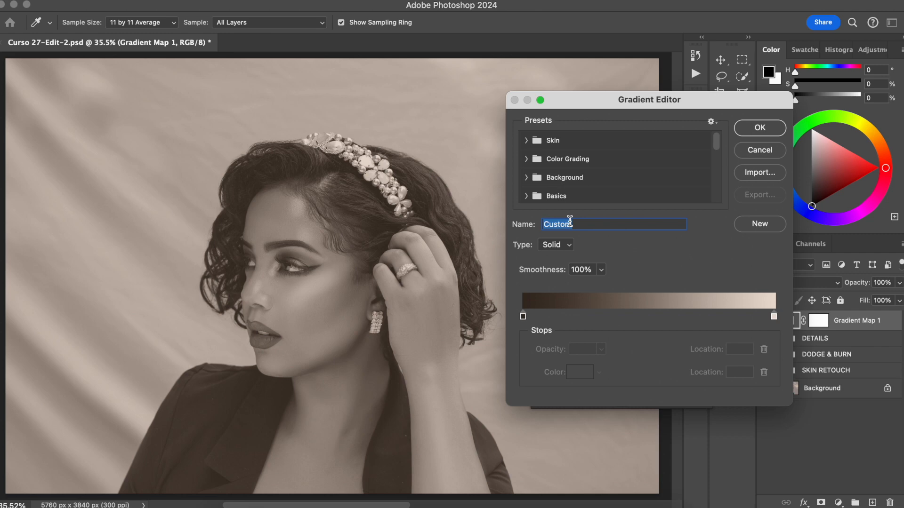
left_click(523, 317)
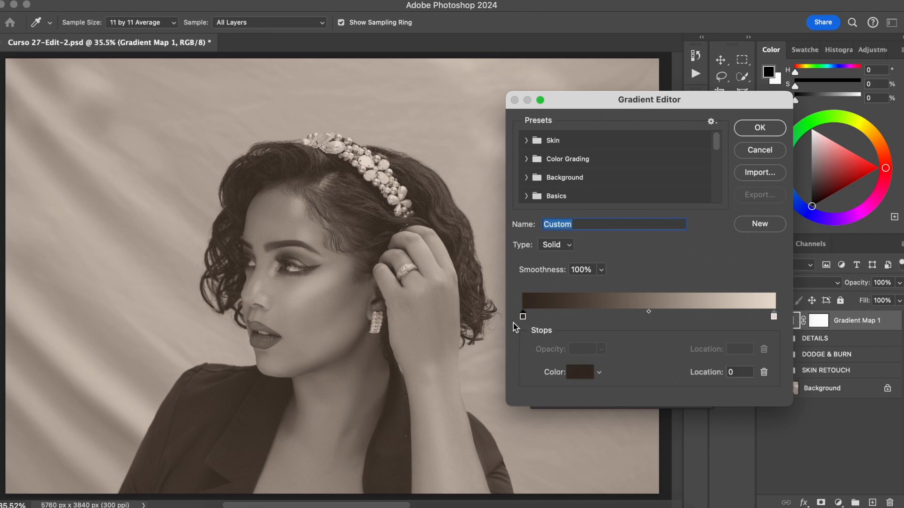
left_click(579, 372)
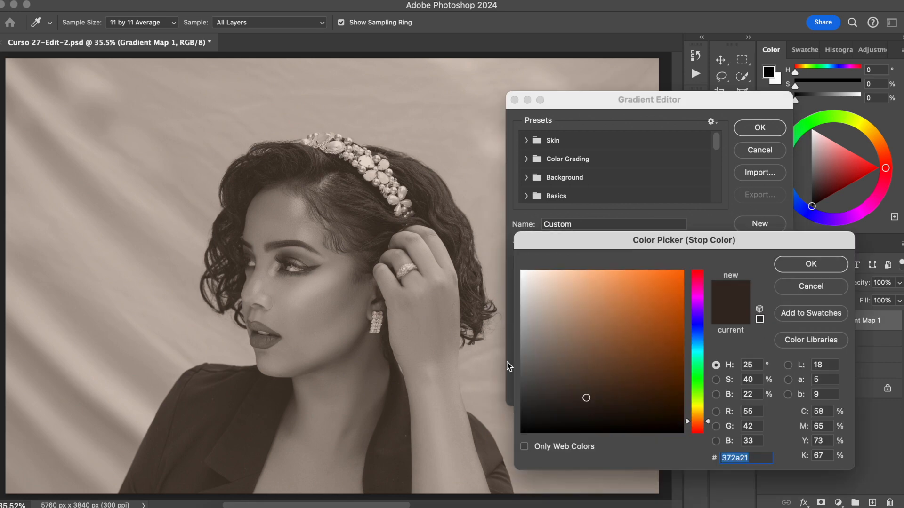
left_click(598, 395)
left_click(597, 391)
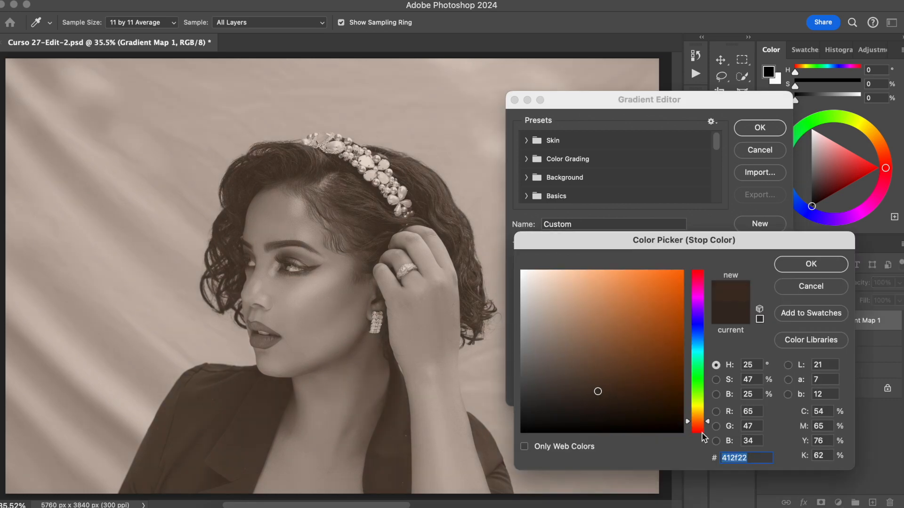
left_click_drag(708, 425, 707, 421)
left_click(584, 402)
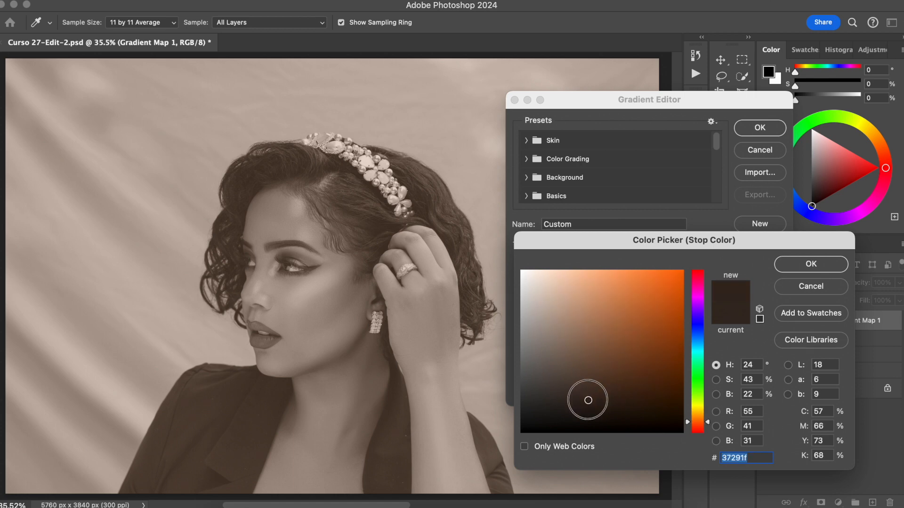
left_click_drag(584, 402, 578, 407)
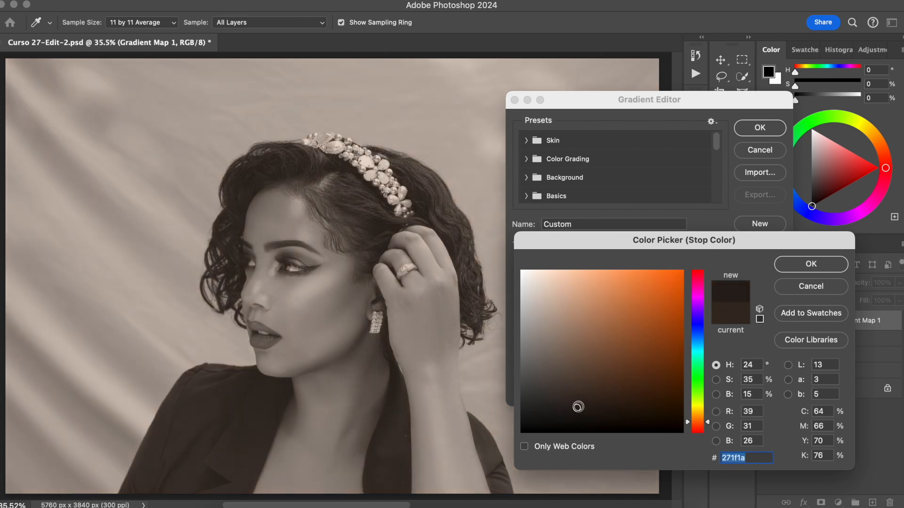
left_click(800, 267)
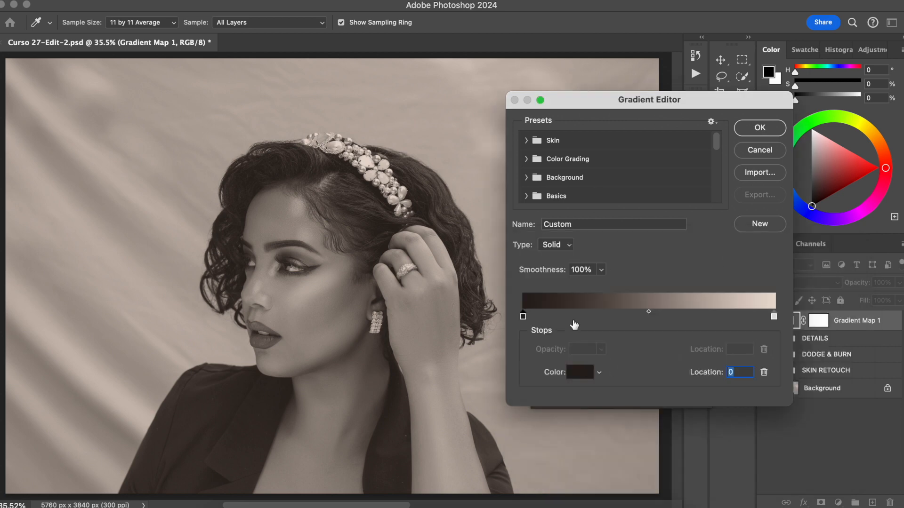
Add a colour stop at 17% of the gradient and give it a warm dark brown near 4c2f1c.
left_click(567, 316)
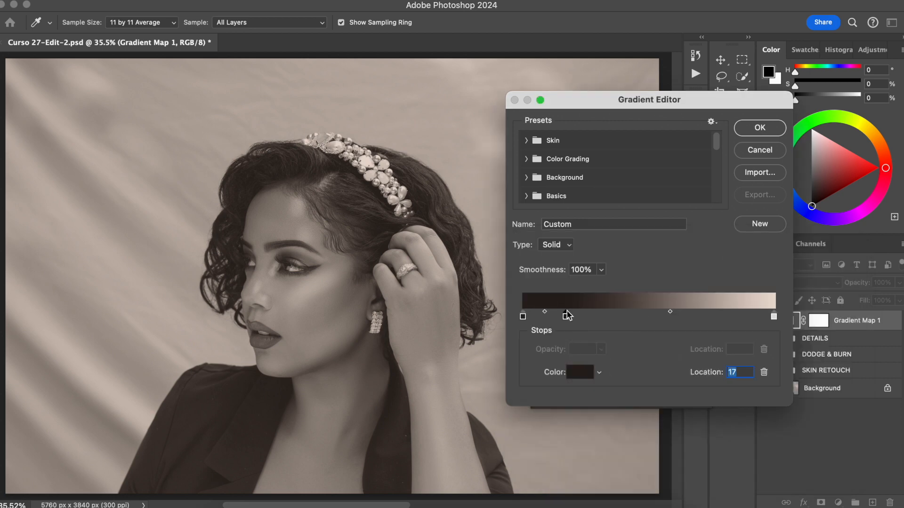
left_click(582, 372)
left_click_drag(609, 393, 622, 384)
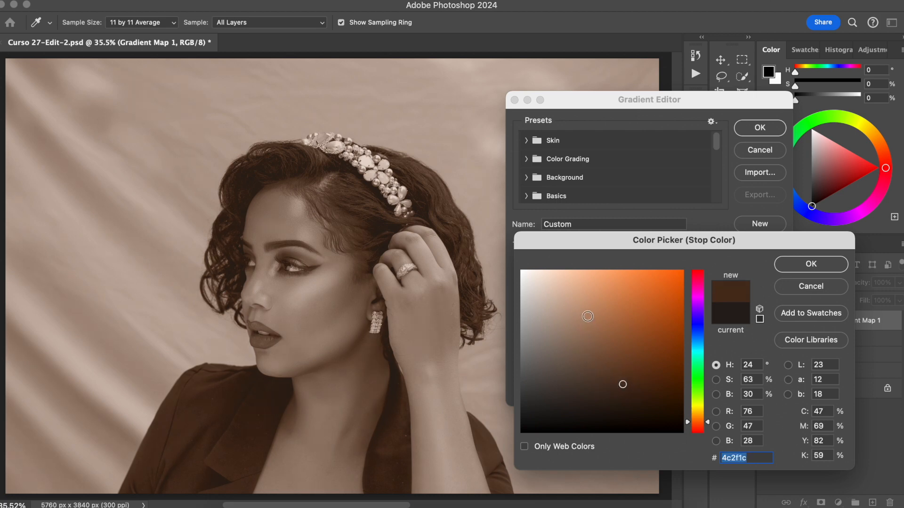
mouse_move(624, 383)
left_mouse_down()
mouse_move(615, 390)
mouse_move(612, 380)
mouse_move(614, 387)
left_mouse_up()
left_click(790, 272)
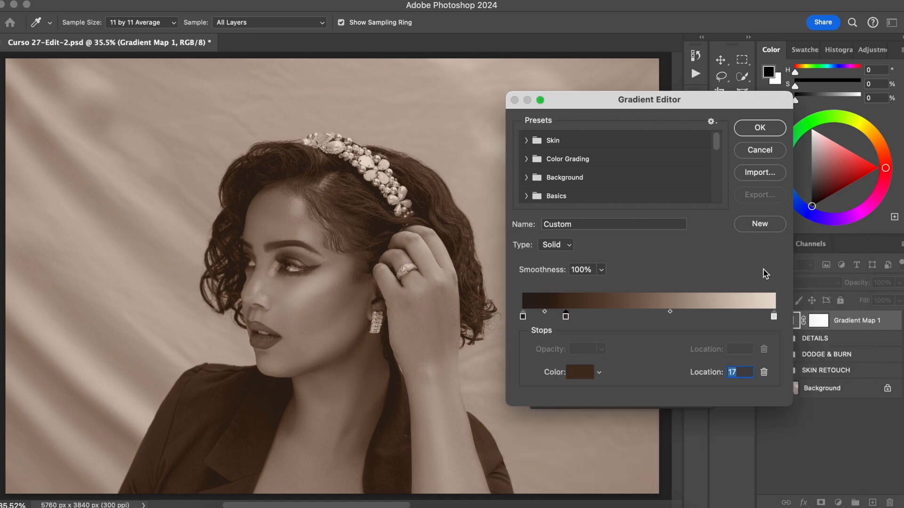
Add another colour stop at 43% of the gradient and set it to the mid brown 936241.
left_click(631, 316)
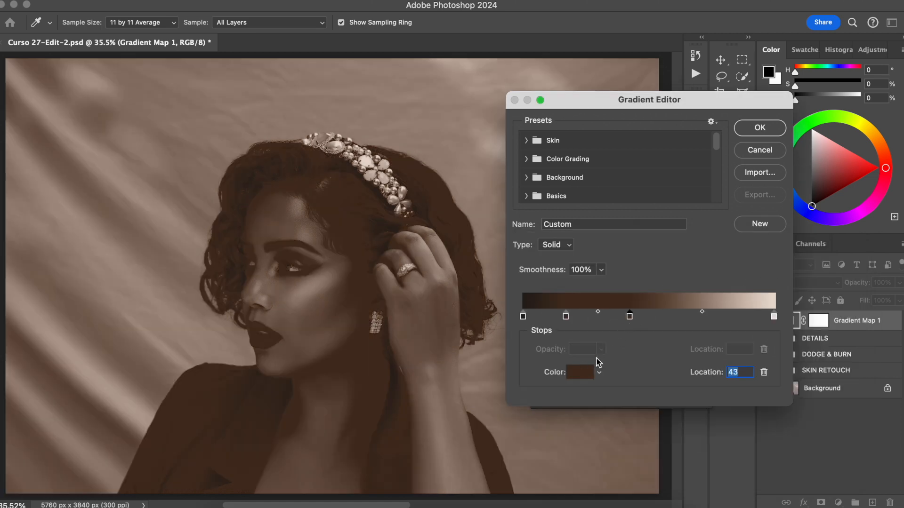
left_click(580, 371)
mouse_move(619, 373)
left_mouse_down()
mouse_move(602, 345)
mouse_move(612, 339)
left_mouse_up()
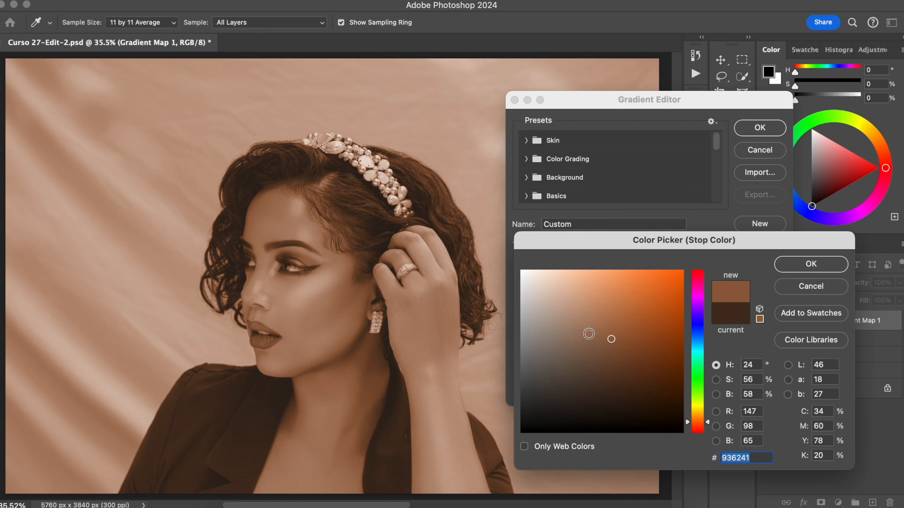
left_click(802, 264)
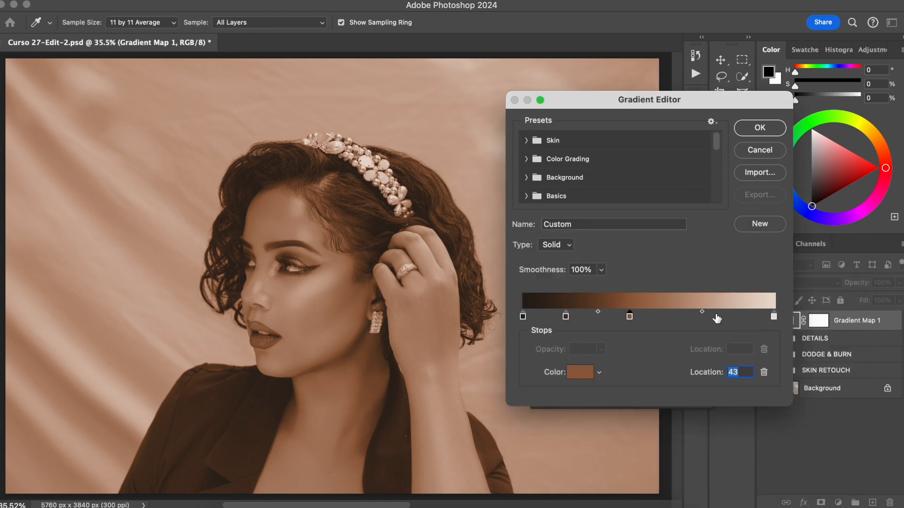
Make the gradient's light stop a paler, less saturated beige and shift both intermediate stops slightly toward the light end.
left_click(773, 318)
left_click(578, 374)
left_click_drag(537, 283, 529, 284)
left_click(800, 266)
left_click_drag(629, 317, 638, 322)
left_click_drag(566, 318, 570, 319)
Deepen the gradient's dark stop at location 0 to the near-black brown 1e1815.
left_click(521, 316)
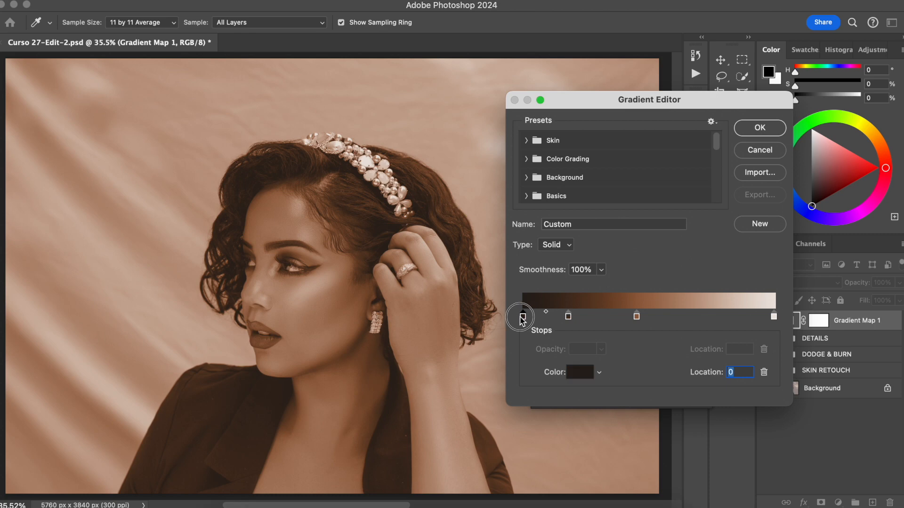
left_click(580, 372)
left_click(573, 411)
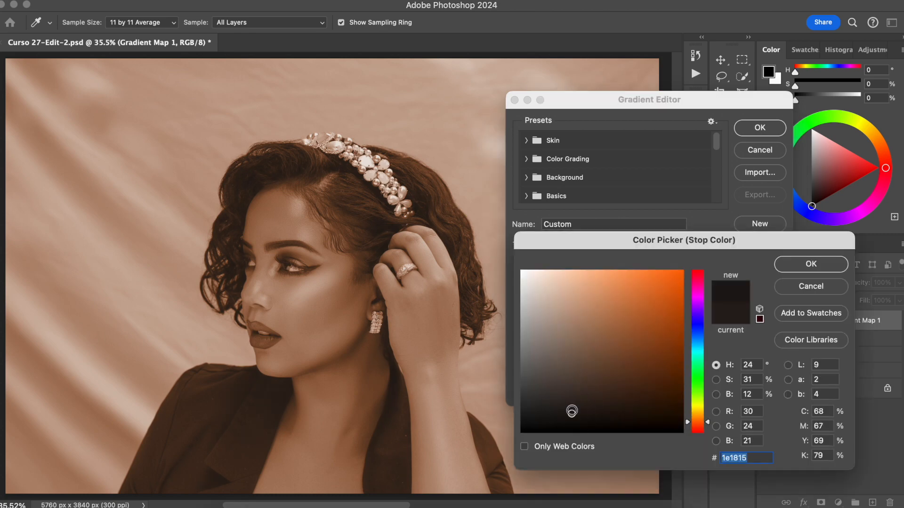
left_click(806, 273)
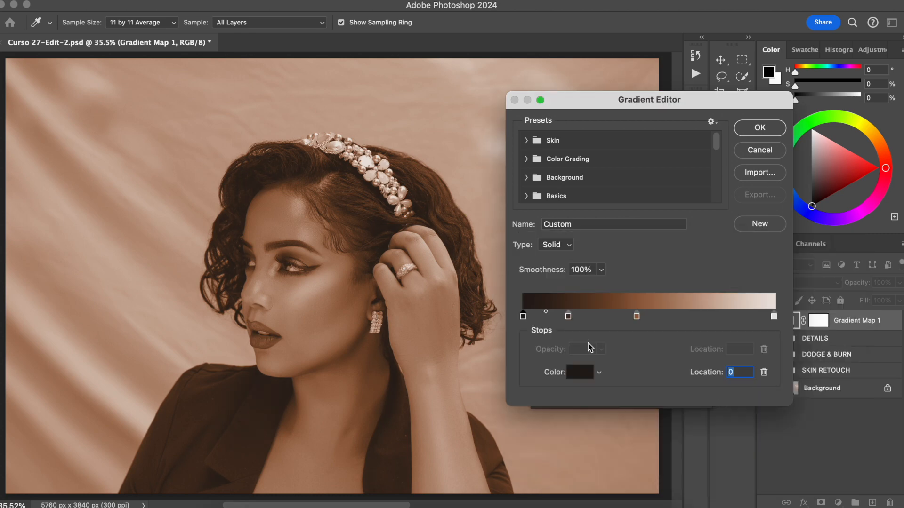
Set the gradient's second stop to the warm dark brown 482e1c and accept the edited gradient.
left_click(568, 316)
double_click(568, 316)
left_click(614, 391)
left_click(613, 393)
left_click(611, 385)
left_click(610, 387)
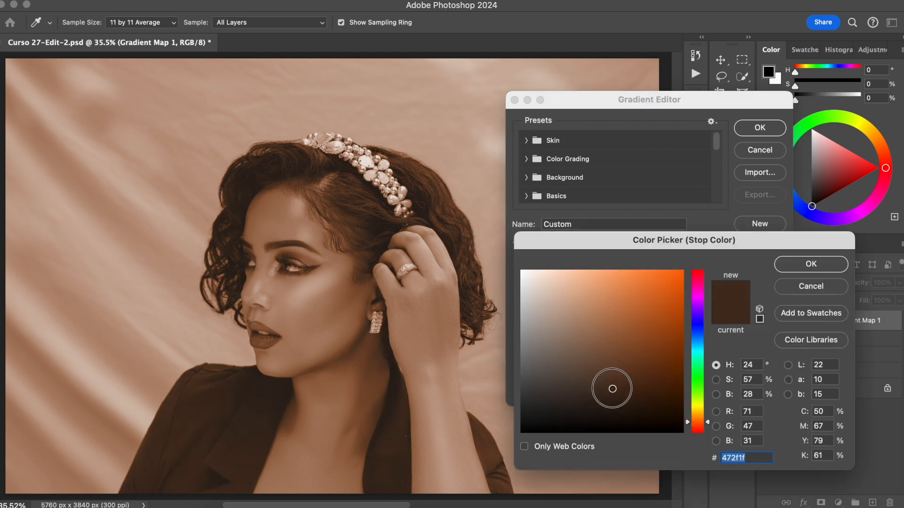
left_click(609, 386)
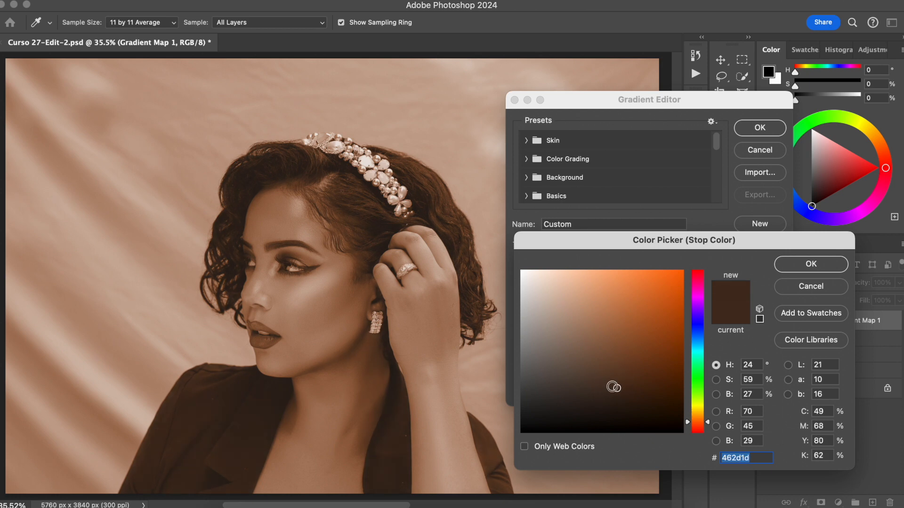
left_click(620, 386)
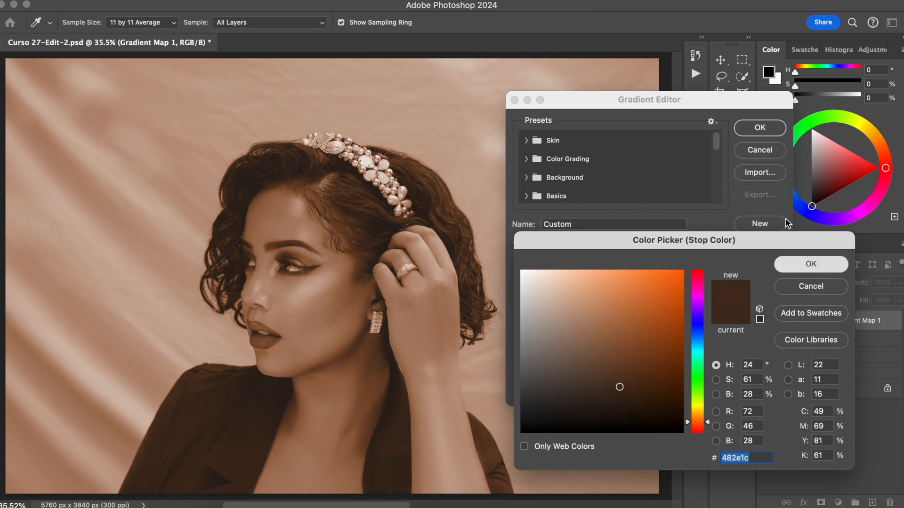
left_click(811, 264)
left_click(759, 128)
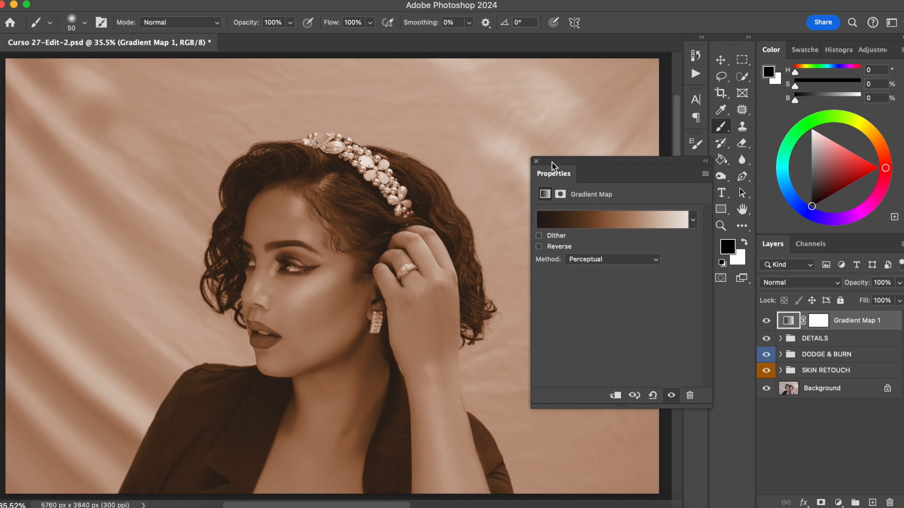
Set the Gradient Map 1 layer's blend mode to Color and compare the portrait with and without it.
left_click(536, 161)
left_click(797, 282)
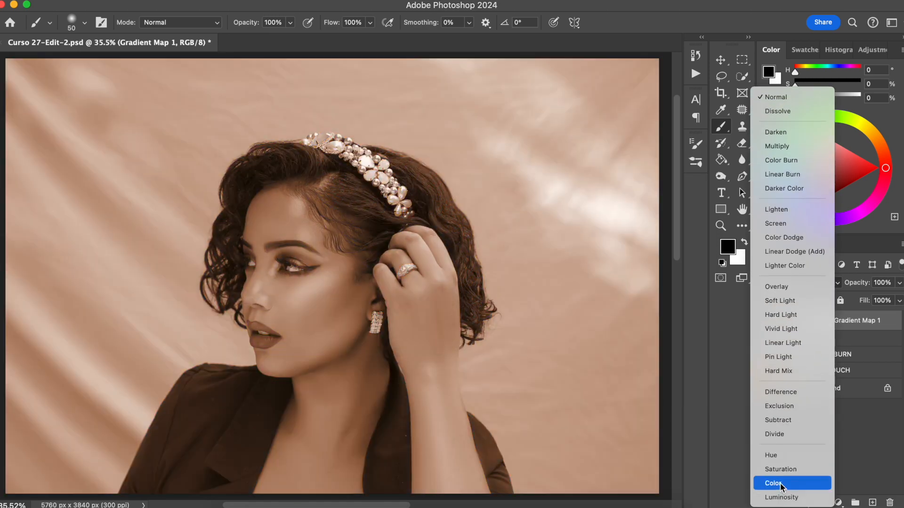
left_click(773, 483)
left_click(765, 321)
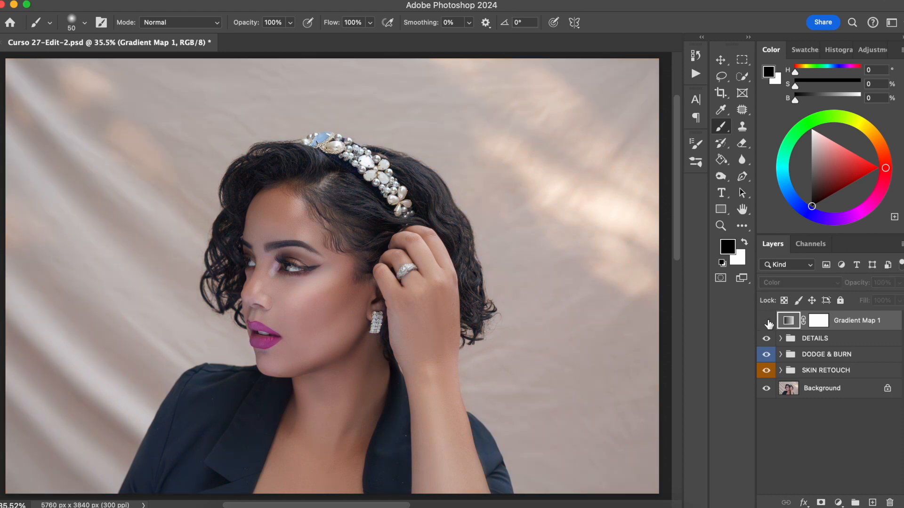
left_click(767, 322)
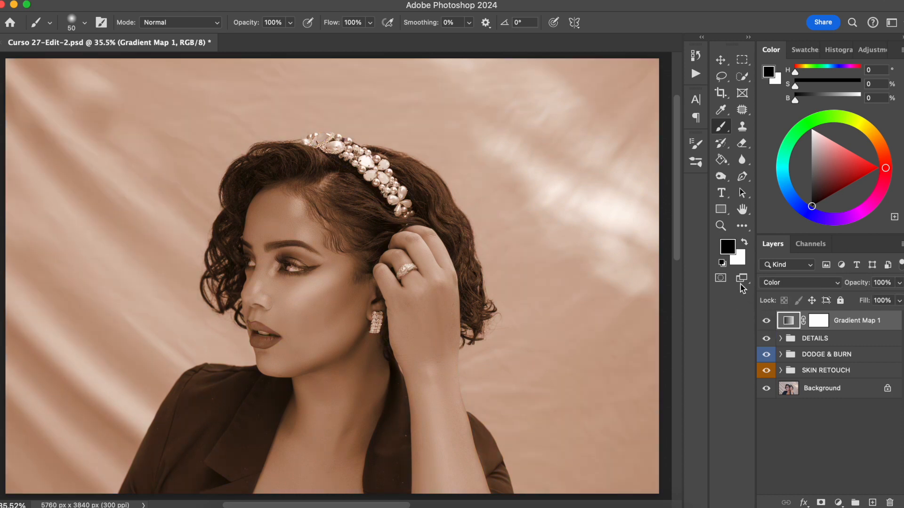
left_click(767, 321)
left_click(766, 321)
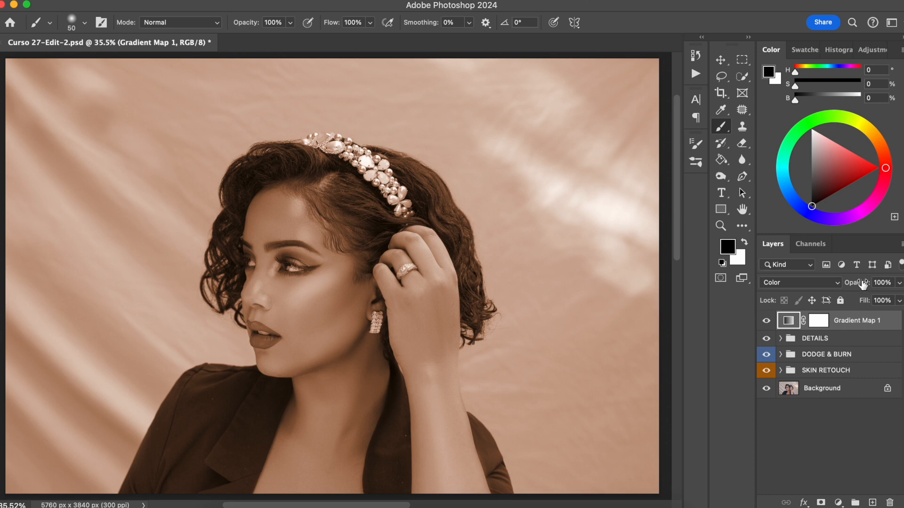
Lower the Gradient Map 1 layer's opacity to 35% and compare the skin colour with and without it.
left_click_drag(862, 287, 611, 240)
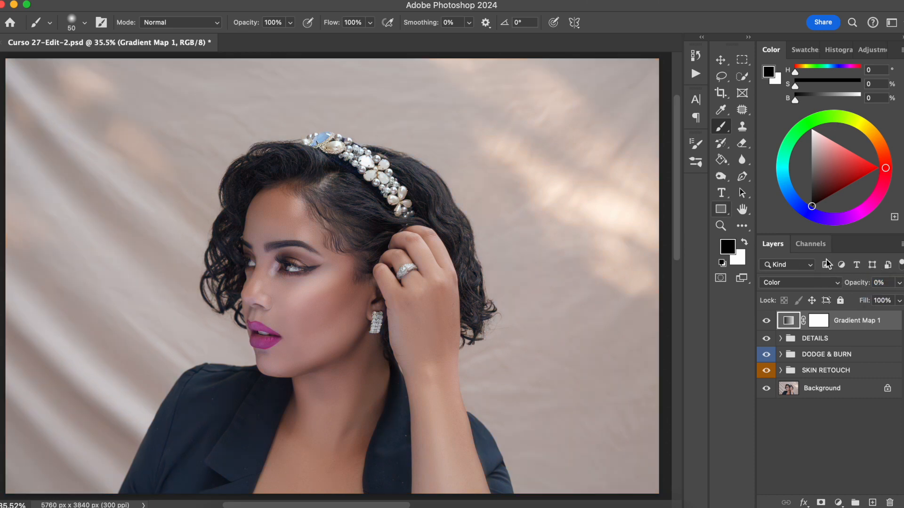
left_click_drag(852, 285, 862, 301)
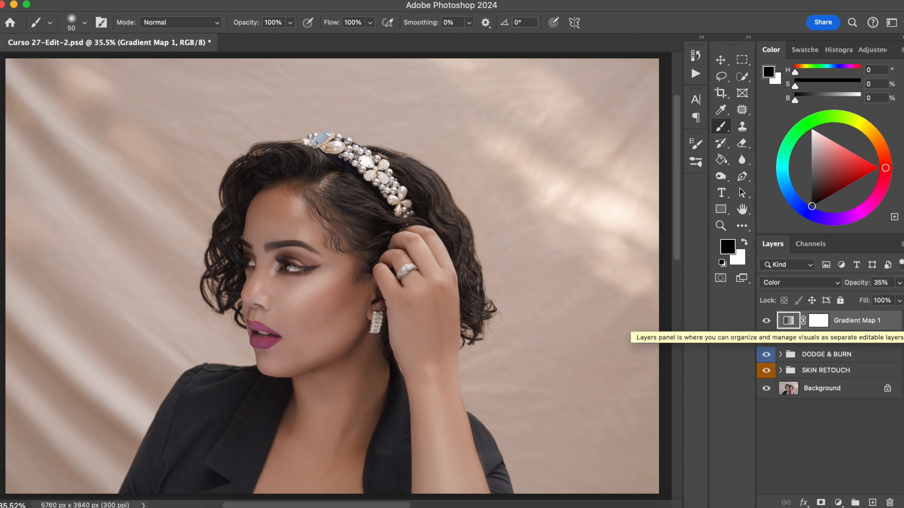
left_click(767, 321)
left_click(766, 322)
left_click(767, 322)
left_click(766, 322)
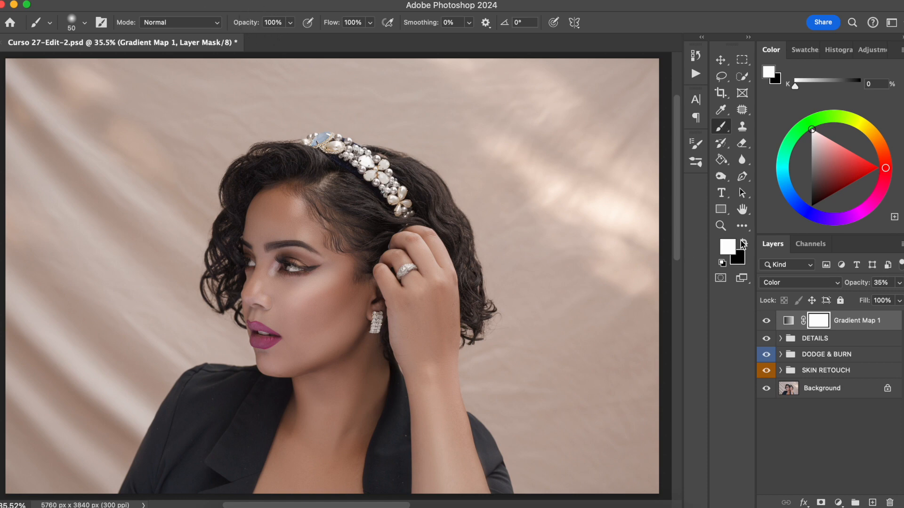
Paint black on the gradient map's mask over the earring and the ring to restore their original colour.
left_click(743, 244)
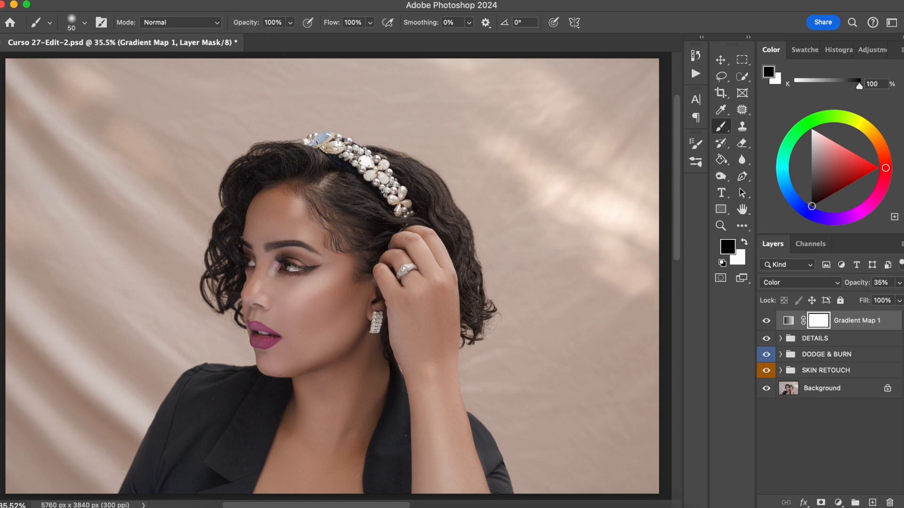
key("super+plus")
key("super+plus")
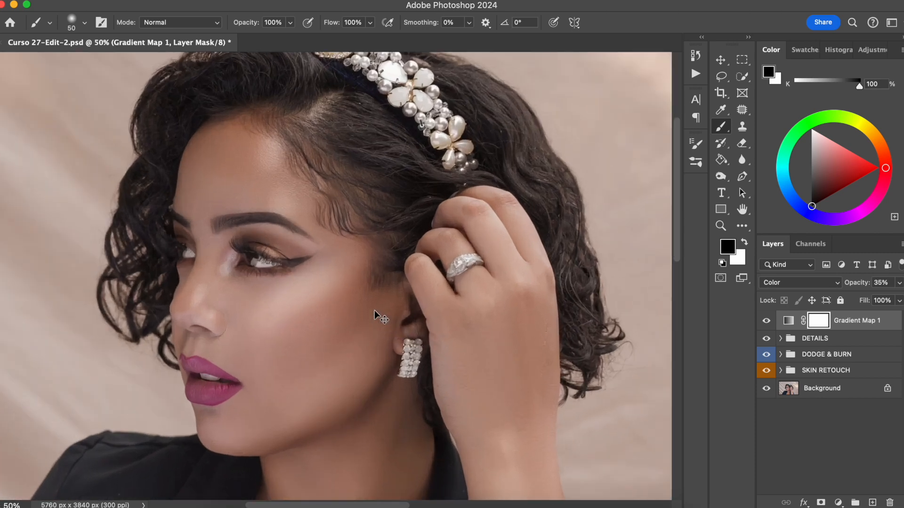
left_click_drag(377, 289, 326, 227)
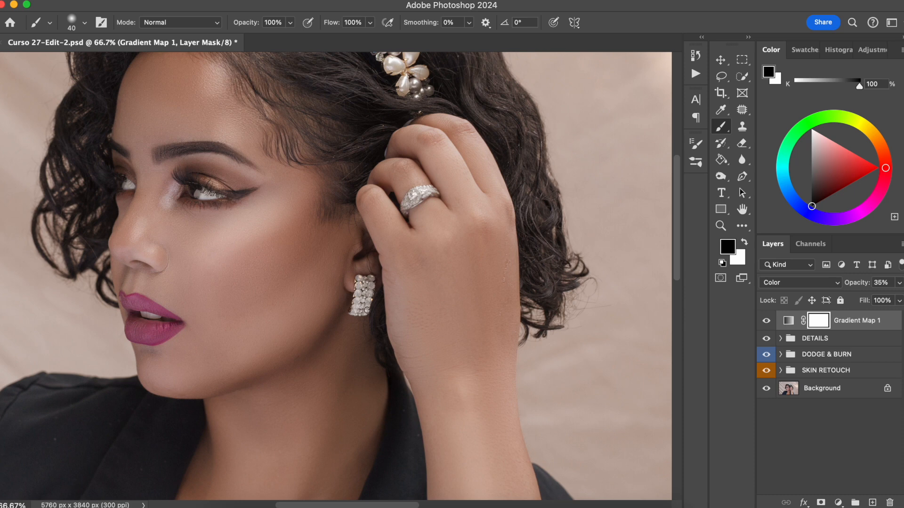
mouse_move(358, 290)
left_mouse_down()
mouse_move(363, 313)
mouse_move(367, 300)
mouse_move(351, 312)
mouse_move(367, 291)
left_mouse_up()
mouse_move(418, 193)
left_mouse_down()
mouse_move(430, 189)
mouse_move(418, 196)
mouse_move(431, 192)
mouse_move(467, 224)
mouse_move(476, 301)
left_mouse_up()
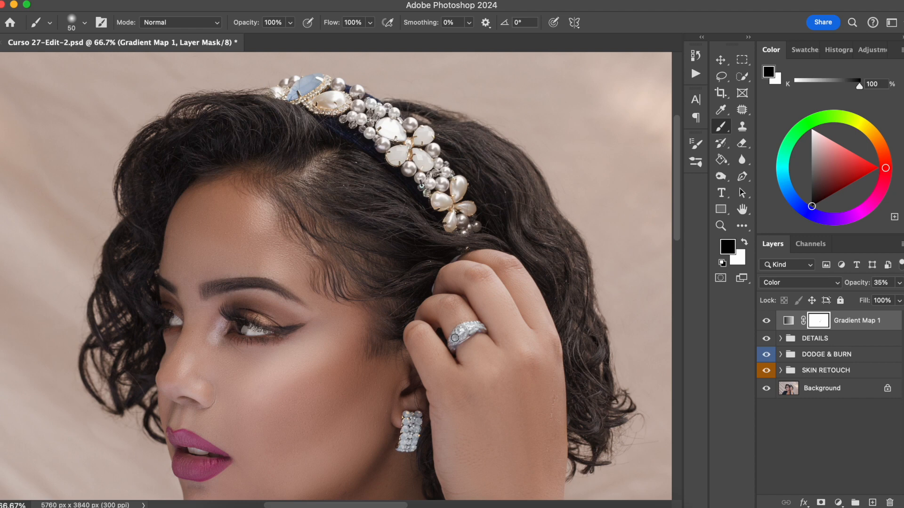
Mask the jewelled headband out of the gradient map with a black brush enlarged to size 100.
key("bracketright")
key("bracketright")
key("bracketright")
mouse_move(287, 88)
left_mouse_down()
mouse_move(327, 82)
mouse_move(329, 98)
mouse_move(316, 103)
mouse_move(342, 85)
mouse_move(371, 99)
mouse_move(383, 117)
mouse_move(349, 110)
mouse_move(378, 142)
mouse_move(422, 165)
mouse_move(387, 143)
mouse_move(420, 180)
mouse_move(388, 150)
mouse_move(388, 134)
mouse_move(402, 138)
mouse_move(399, 125)
mouse_move(419, 132)
mouse_move(443, 165)
mouse_move(431, 177)
mouse_move(413, 173)
mouse_move(454, 225)
mouse_move(457, 186)
mouse_move(473, 219)
mouse_move(442, 210)
mouse_move(470, 228)
mouse_move(473, 215)
mouse_move(444, 182)
left_mouse_up()
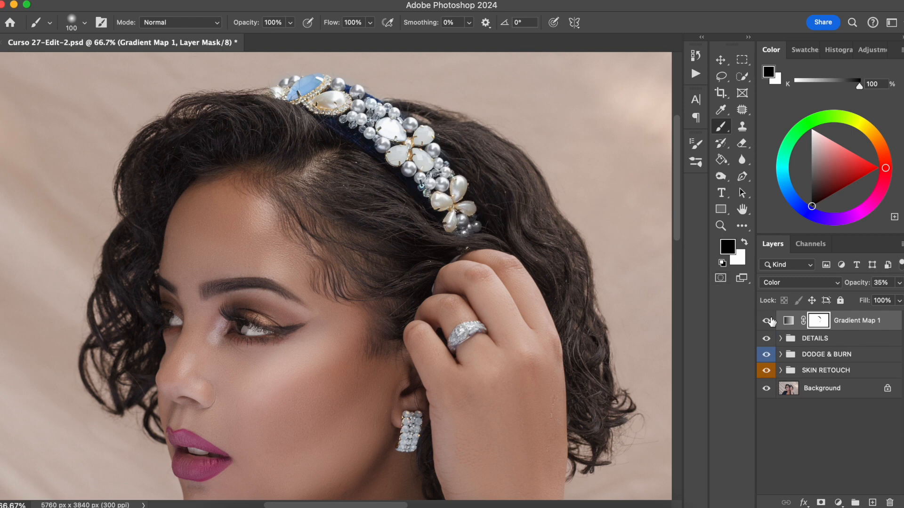
Partly mask the gradient map over both eyes with a black brush at 48% opacity and size 70.
left_click_drag(299, 249, 360, 235)
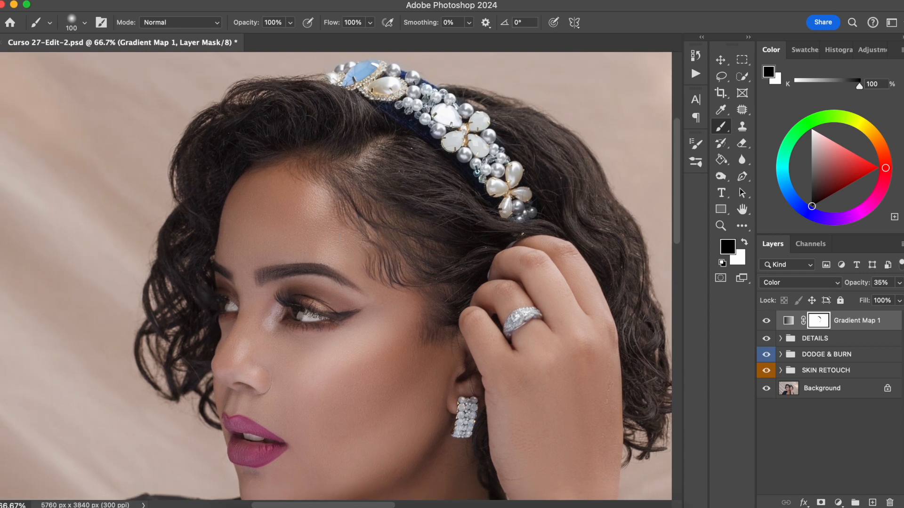
left_click_drag(248, 23, 240, 24)
key("bracketleft")
key("bracketleft")
key("bracketleft")
left_click_drag(233, 307, 231, 307)
mouse_move(300, 316)
left_mouse_down()
mouse_move(322, 317)
mouse_move(291, 311)
left_mouse_up()
Compare the portrait with and without the gradient map, both close up and with the whole image in view.
left_click(767, 321)
left_click(767, 322)
left_click(766, 321)
left_click(766, 322)
key("super+0")
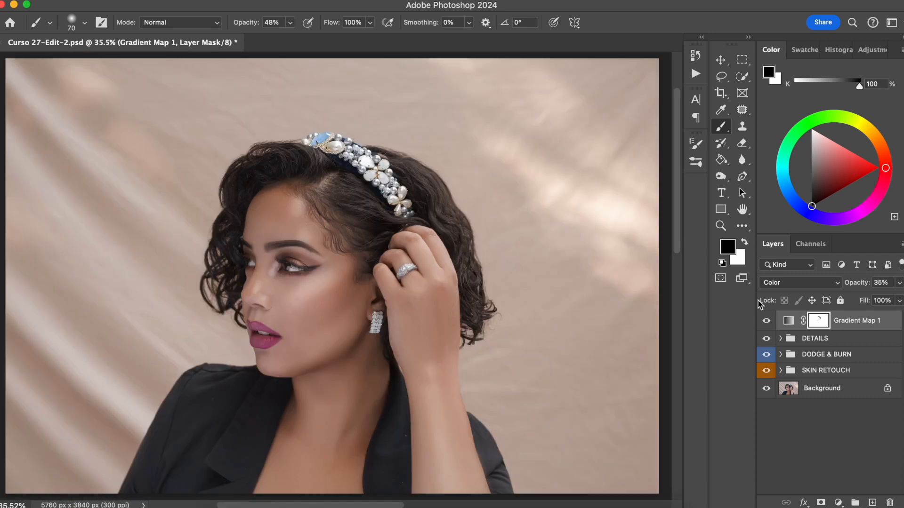
left_click(764, 323)
left_click(767, 324)
left_click(766, 322)
left_click(765, 321)
Place the Gradient Map 1 layer in a new group and name the group COLOR GRADING.
double_click(855, 321)
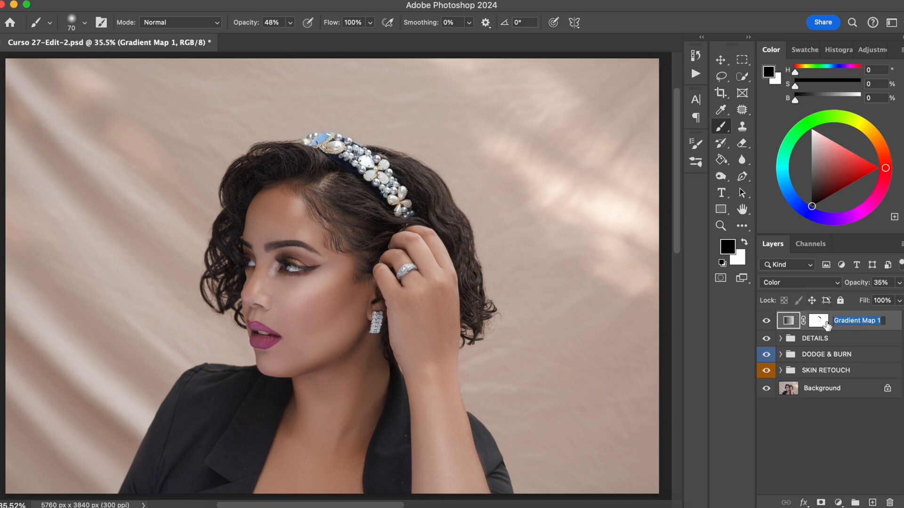
key("Return")
key("super+g")
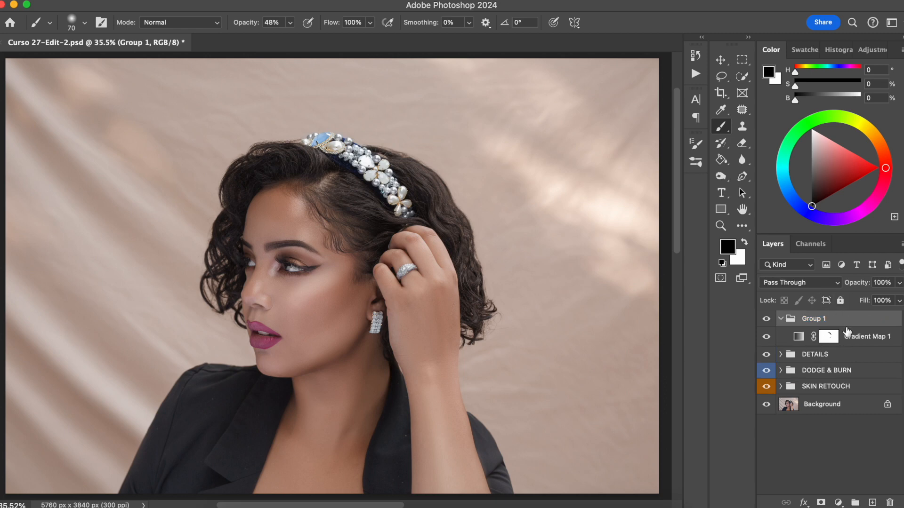
double_click(828, 320)
left_click(863, 144)
double_click(807, 320)
type("COLOR GRADING")
key("Return")
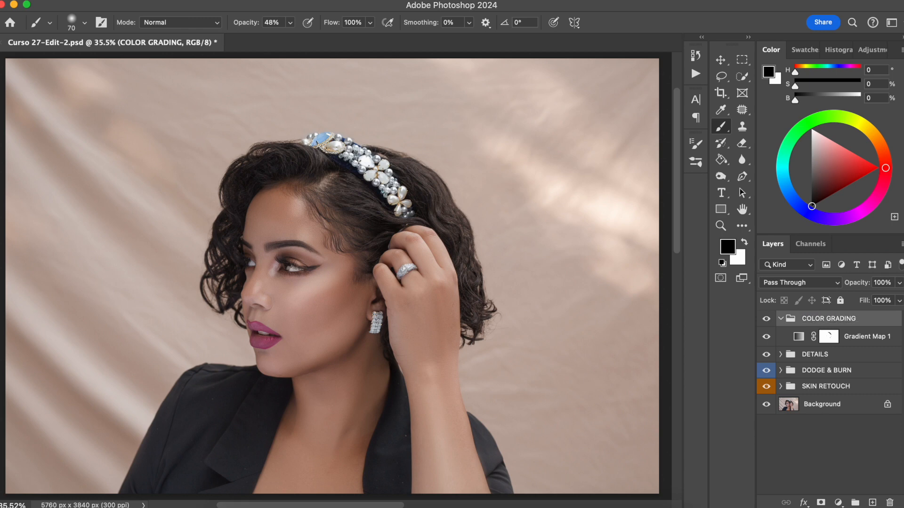
Select the gradient map layer and make a Quick Selection of both lips.
scroll(358, 278, "down", 2)
scroll(358, 278, "left", 3)
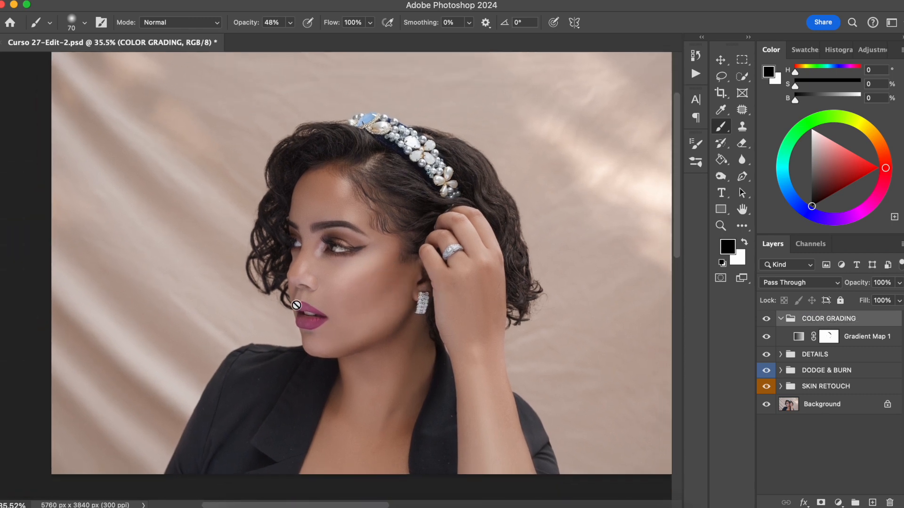
left_click(863, 337)
key("super+plus")
key("super+plus")
key("super+plus")
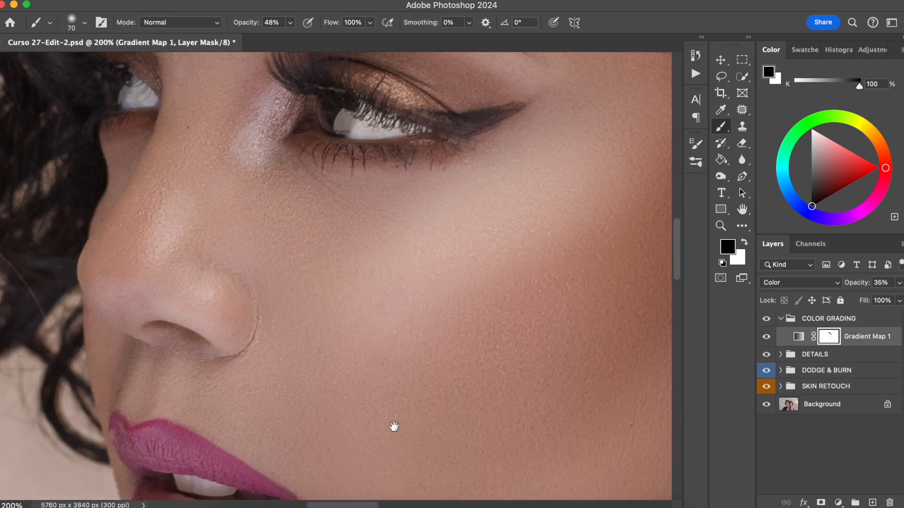
left_click_drag(393, 427, 473, 324)
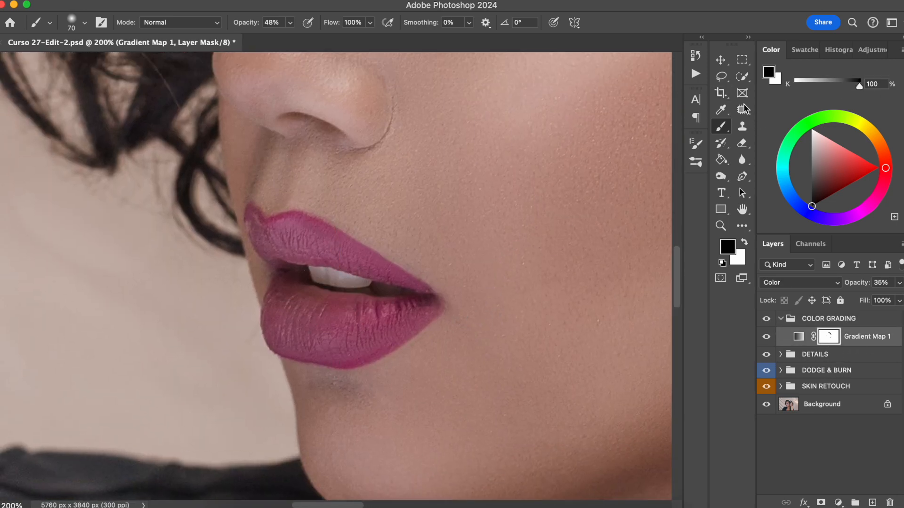
left_click(742, 77)
mouse_move(272, 241)
left_mouse_down()
mouse_move(368, 264)
mouse_move(285, 267)
mouse_move(294, 323)
mouse_move(346, 328)
mouse_move(379, 312)
mouse_move(268, 335)
mouse_move(264, 259)
mouse_move(249, 211)
mouse_move(237, 239)
mouse_move(240, 229)
mouse_move(258, 259)
left_mouse_up()
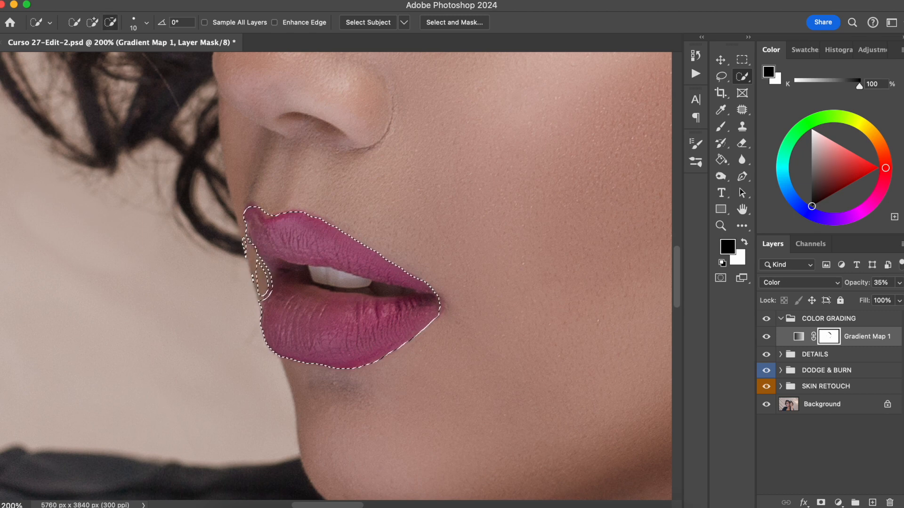
Subtract the skin notch at the outer edge of the mouth and the teeth from the lip selection.
left_click(261, 271, "alt")
mouse_move(264, 268)
left_mouse_down()
mouse_move(242, 242)
mouse_move(259, 266)
left_mouse_up()
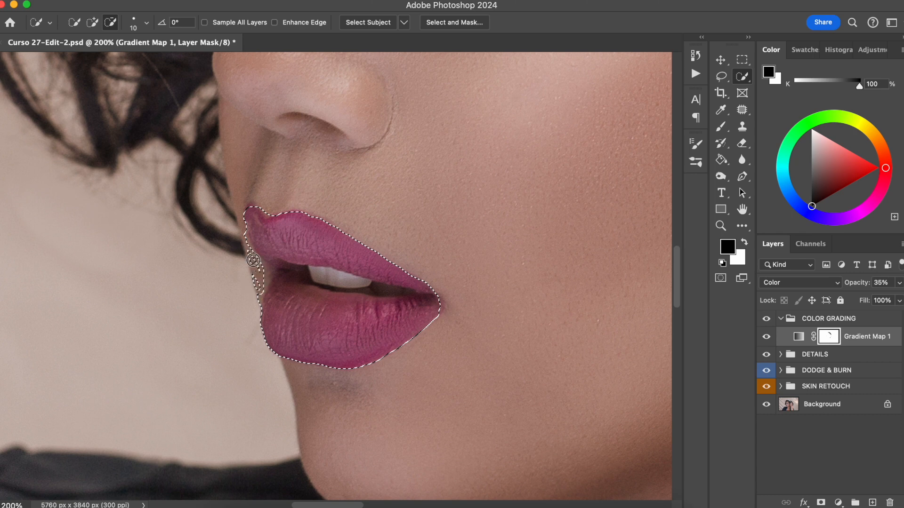
left_click(269, 273, "alt")
left_click_drag(311, 274, 404, 291)
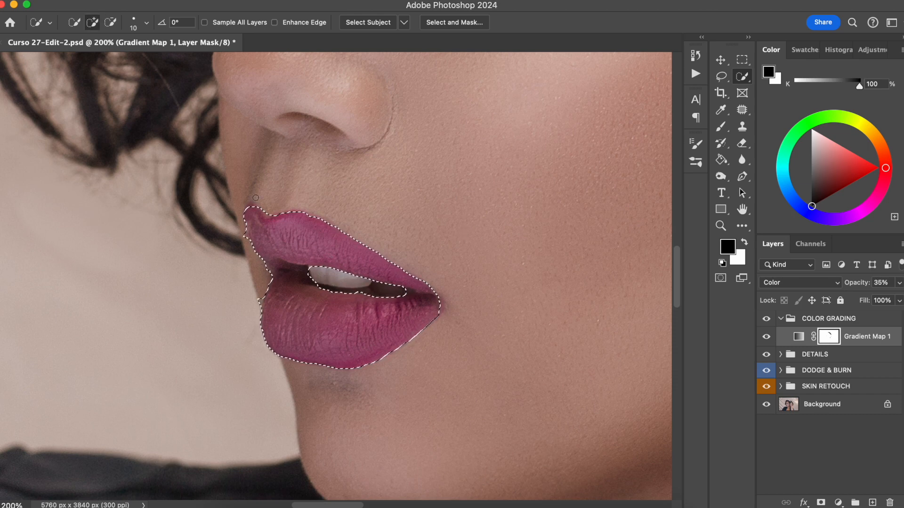
Add a Solid Color fill layer from the lip selection, sampling the dark brown 623f32 from the shadow under the jaw.
left_click(838, 502)
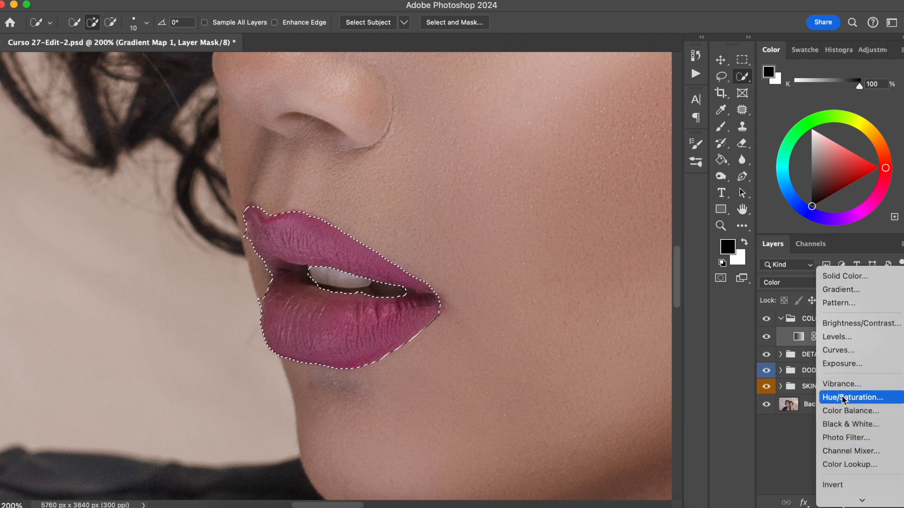
left_click(838, 279)
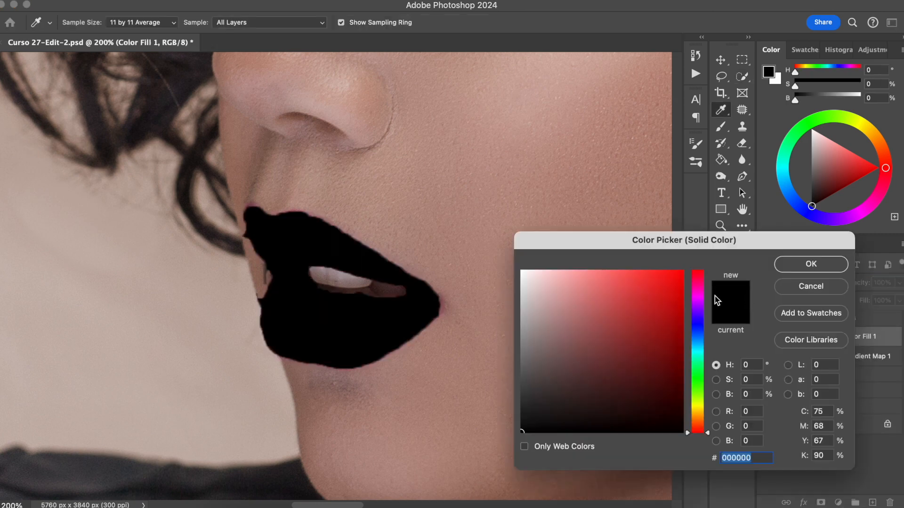
key("super+0")
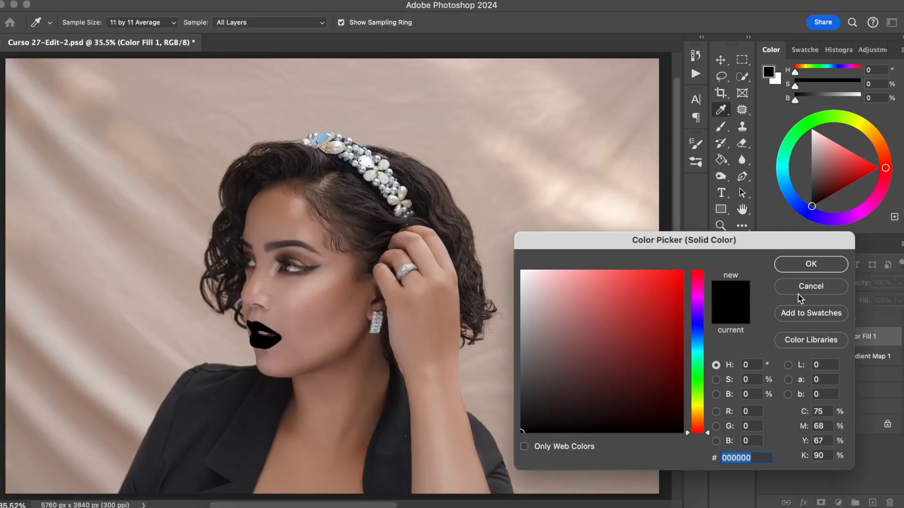
left_click(310, 305)
left_click(317, 322)
left_click(324, 363)
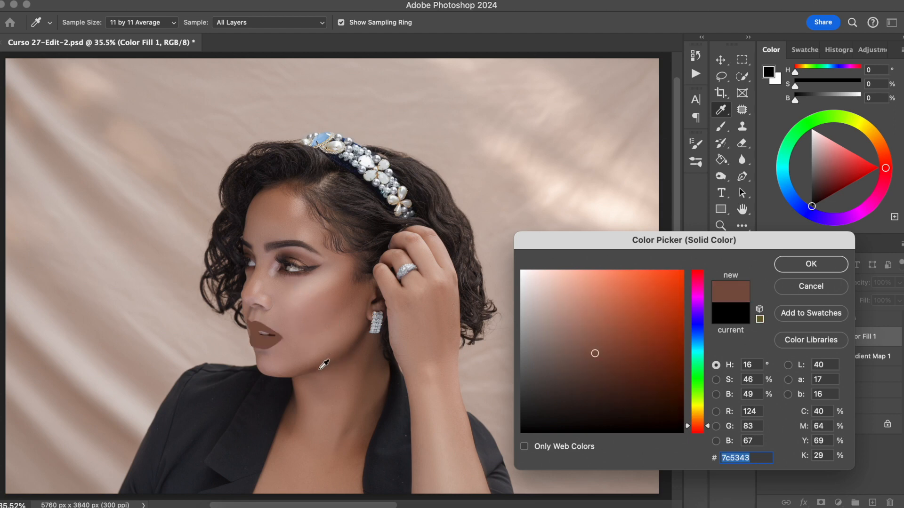
left_click(353, 352)
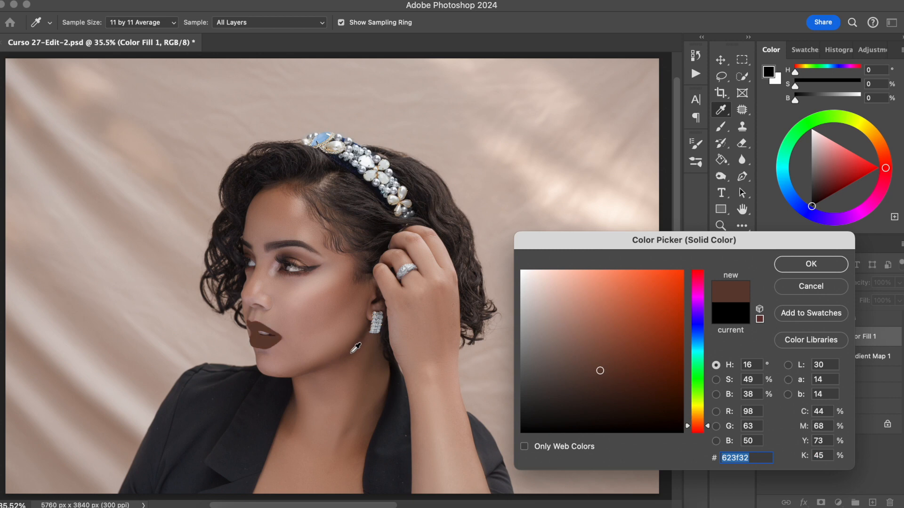
left_click(807, 272)
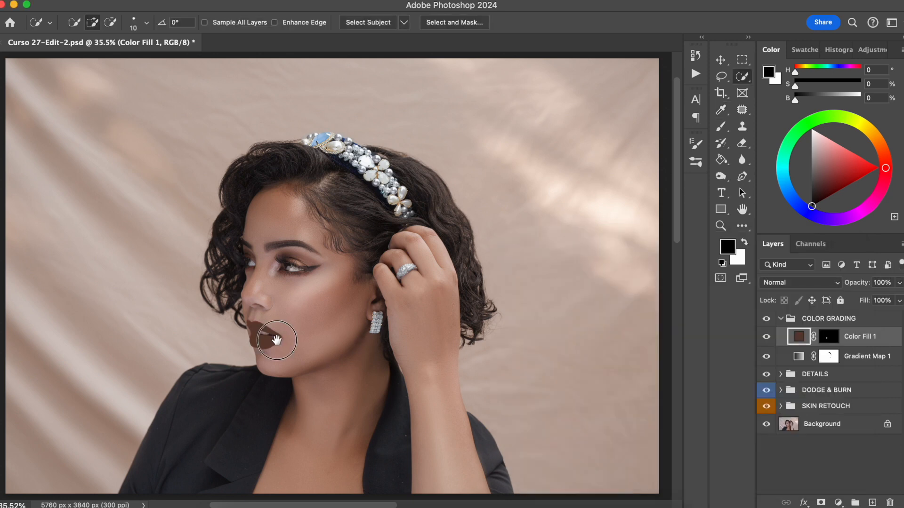
Set the lip fill layer's blend mode to Color and compare the lips with and without it.
left_click_drag(272, 339, 367, 320)
scroll(364, 316, "up", 1)
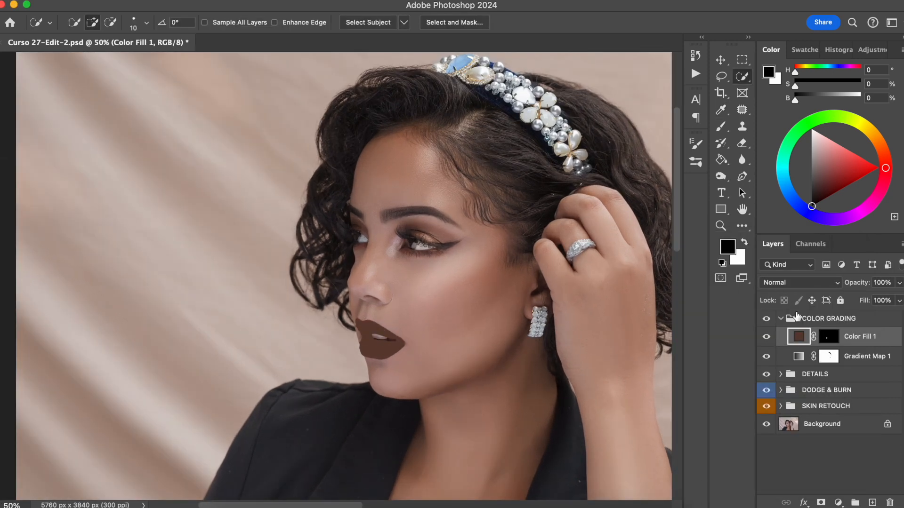
left_click(768, 282)
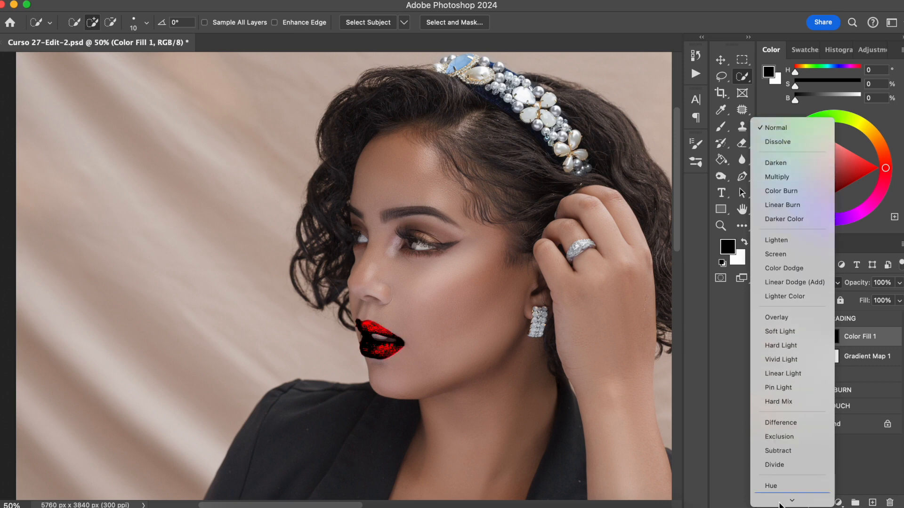
left_click(777, 482)
left_click(766, 337)
left_click(766, 337)
left_click_drag(416, 297, 335, 299)
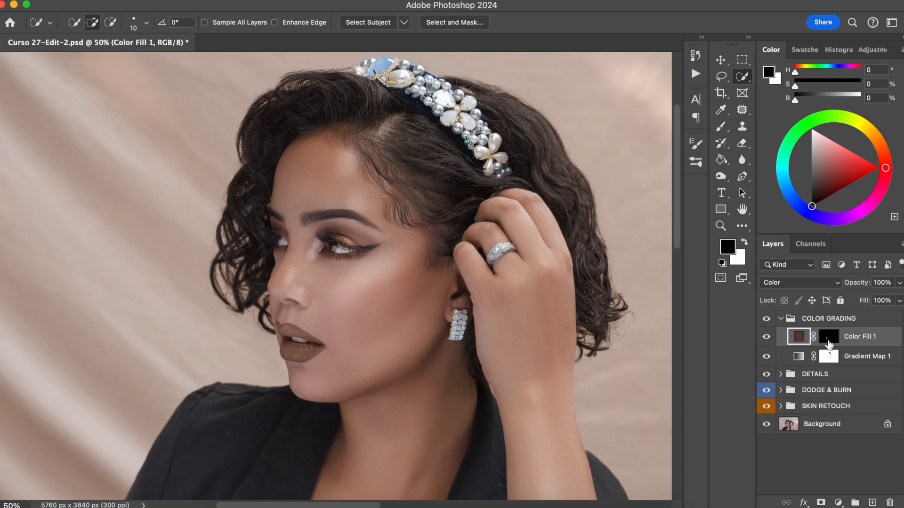
Try greyer, darker and more orange tones for the lip fill and settle on a muted dark brown.
double_click(802, 339)
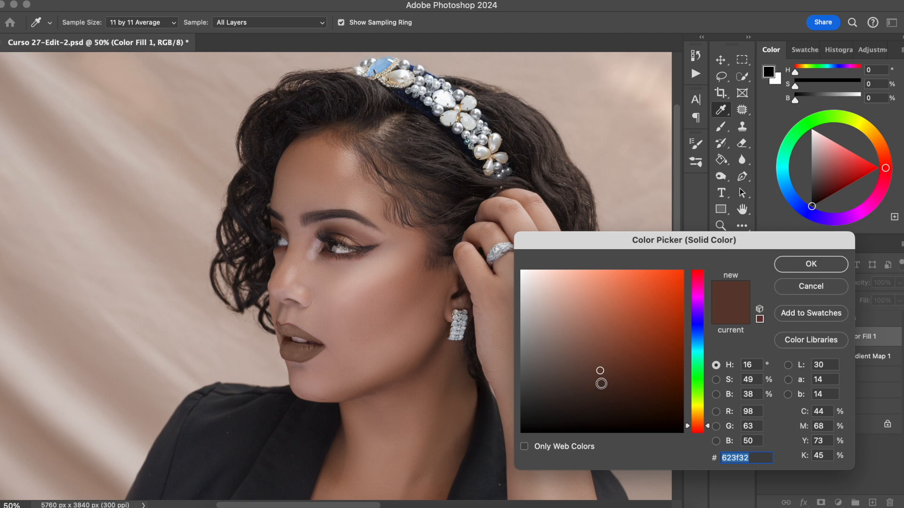
left_click(601, 384)
left_click(600, 366)
left_click(573, 359)
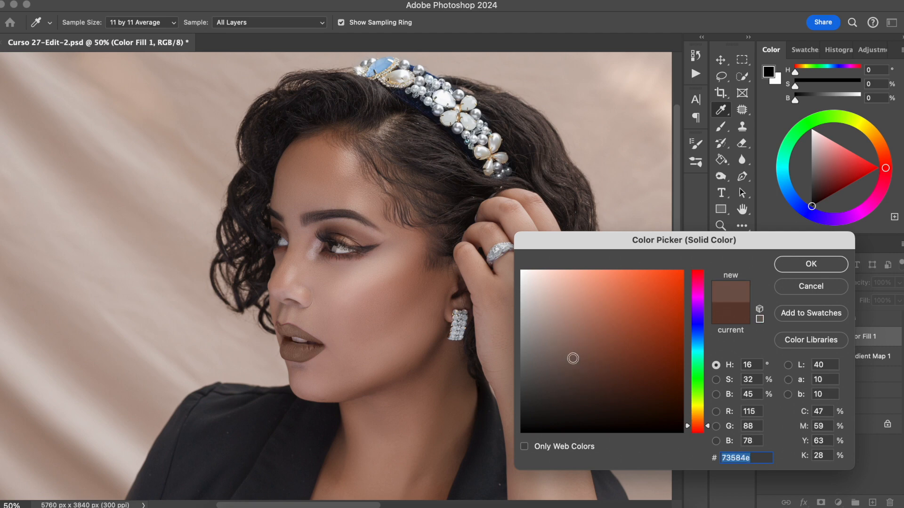
left_click(603, 379)
left_click(607, 376)
left_click(607, 357)
left_click(605, 373)
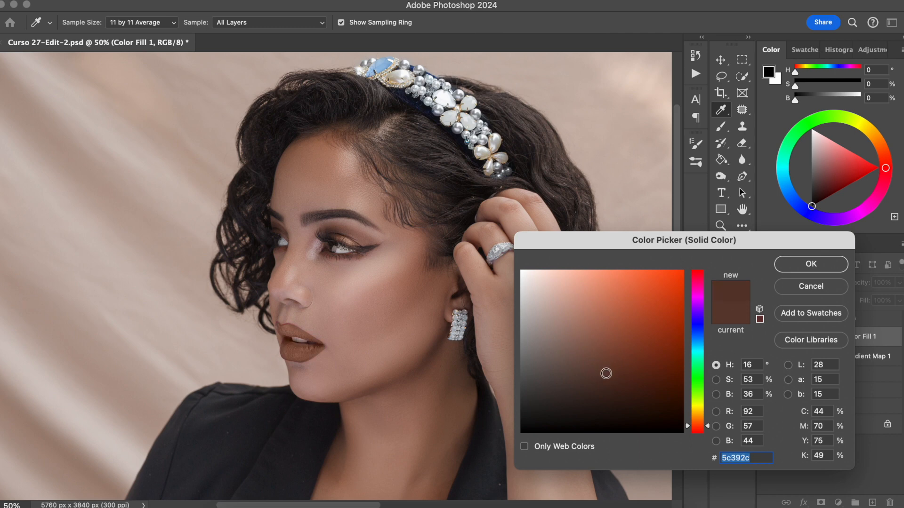
left_click(609, 355)
left_click(637, 340)
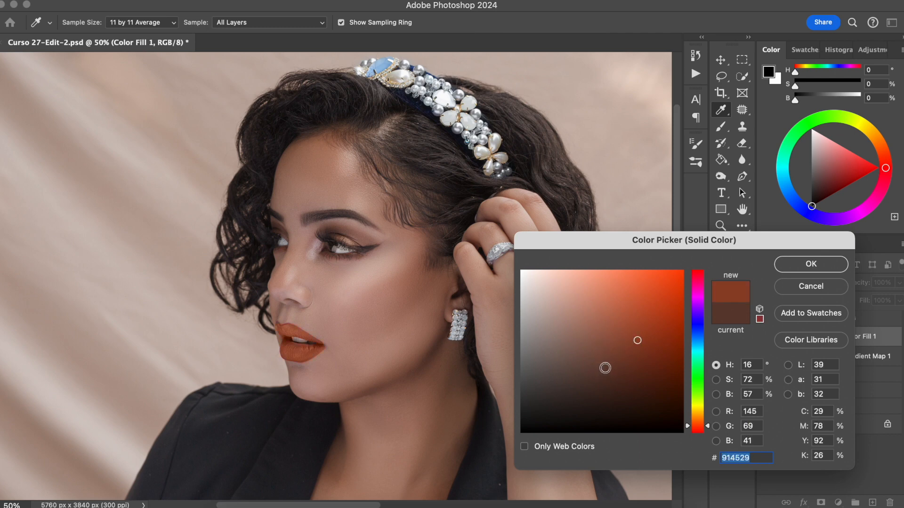
left_click(604, 366)
left_click(592, 362)
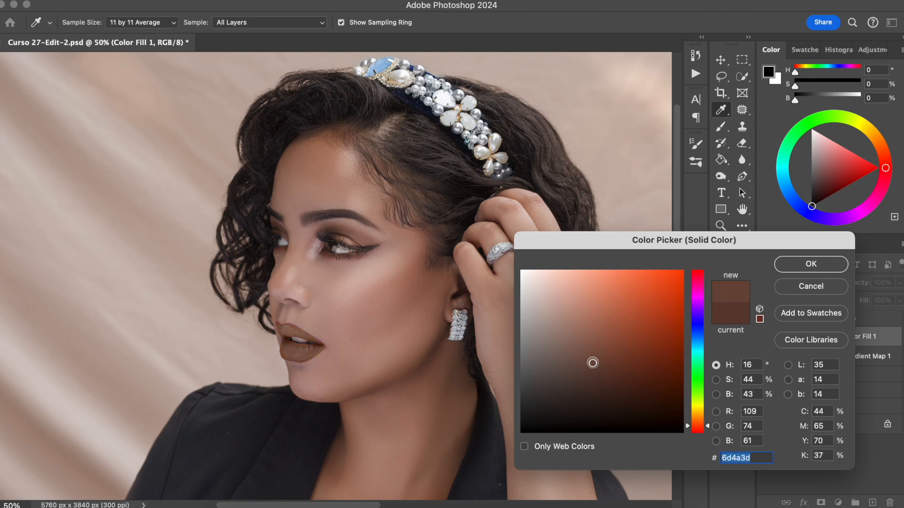
left_click(591, 369)
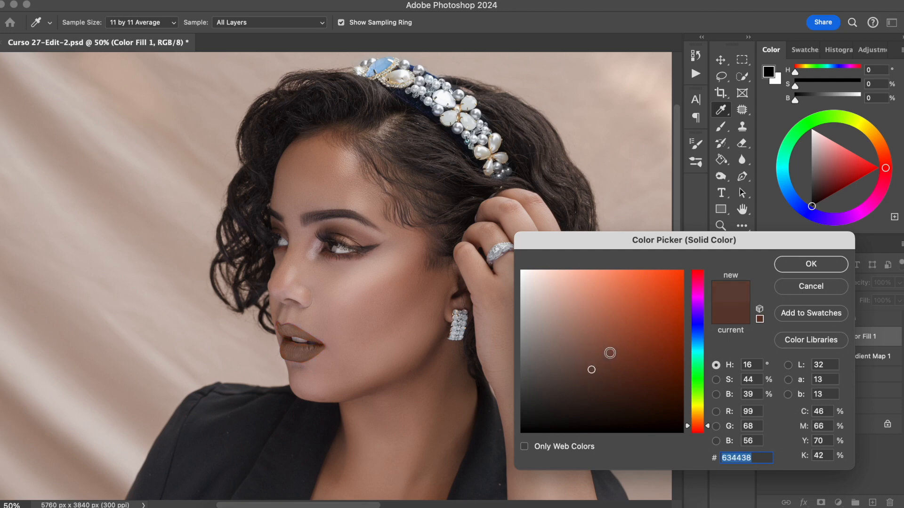
left_click(600, 370)
left_click(798, 268)
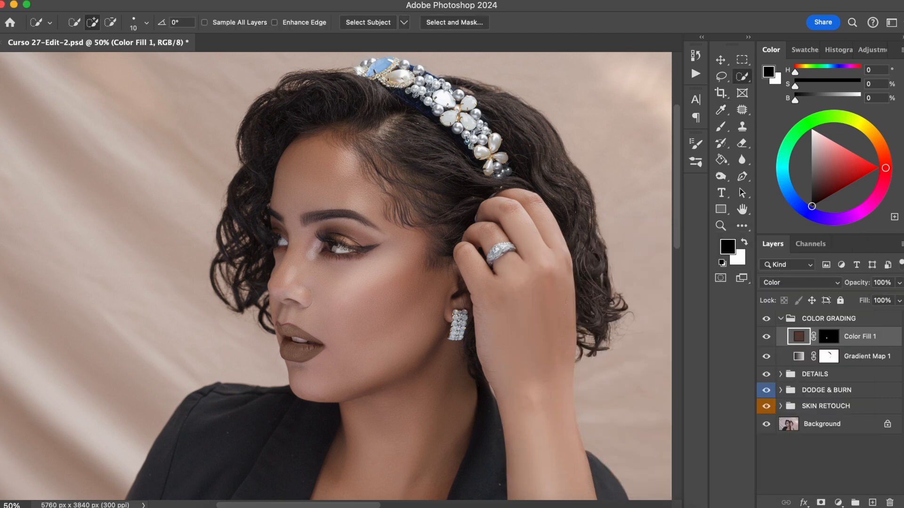
Rename the lip fill layer to Lips and the gradient map layer to Color overall.
double_click(858, 336)
type("Lips")
key("Return")
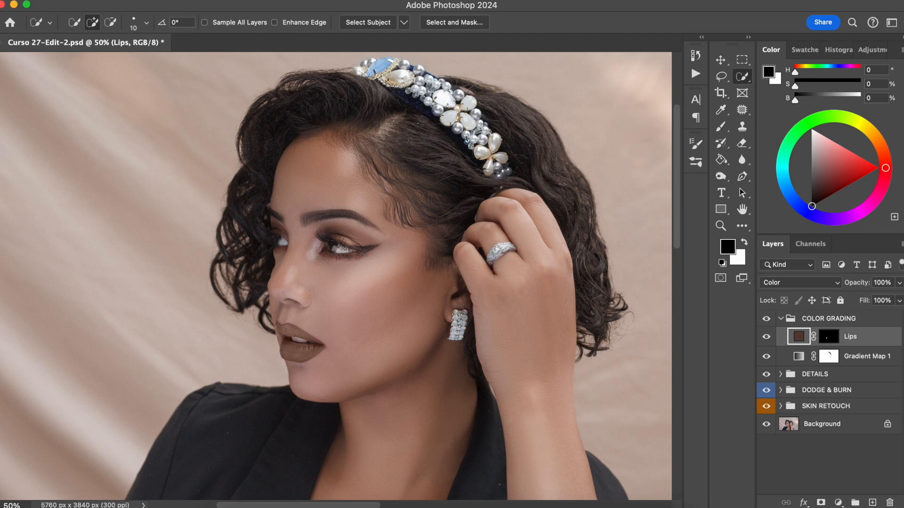
double_click(852, 354)
type("Color overall")
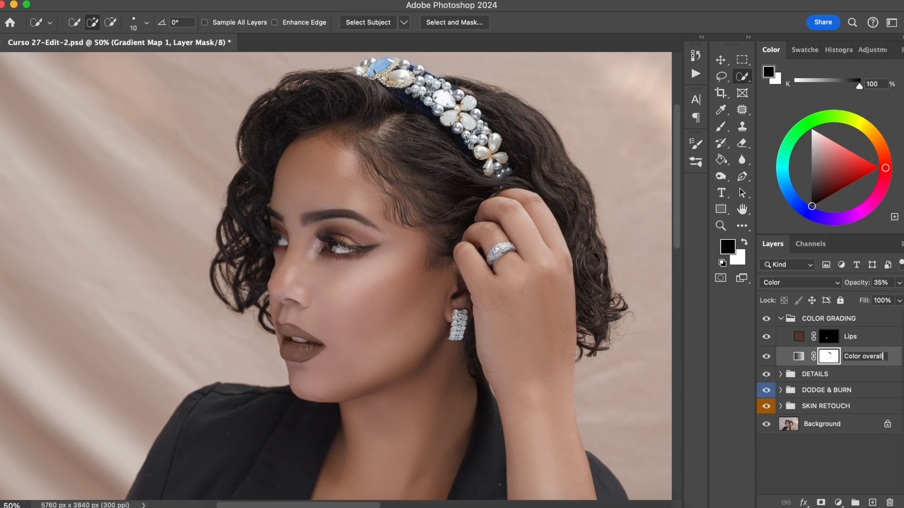
key("Return")
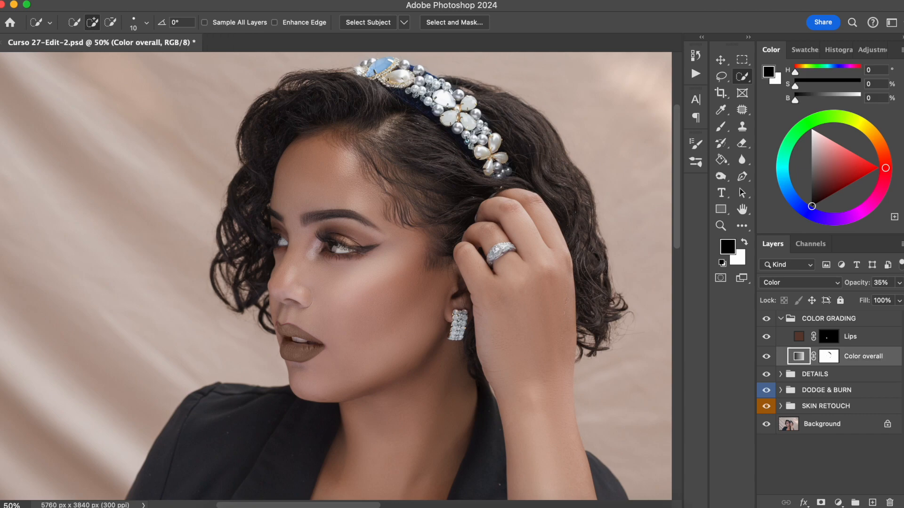
Paint white on the Lips mask along the outer lip contour and mouth corner with a size 20 brush at 40% opacity, covering the pink fringe.
left_click(824, 334)
key("super+plus")
key("super+plus")
key("super+plus")
key("super+plus")
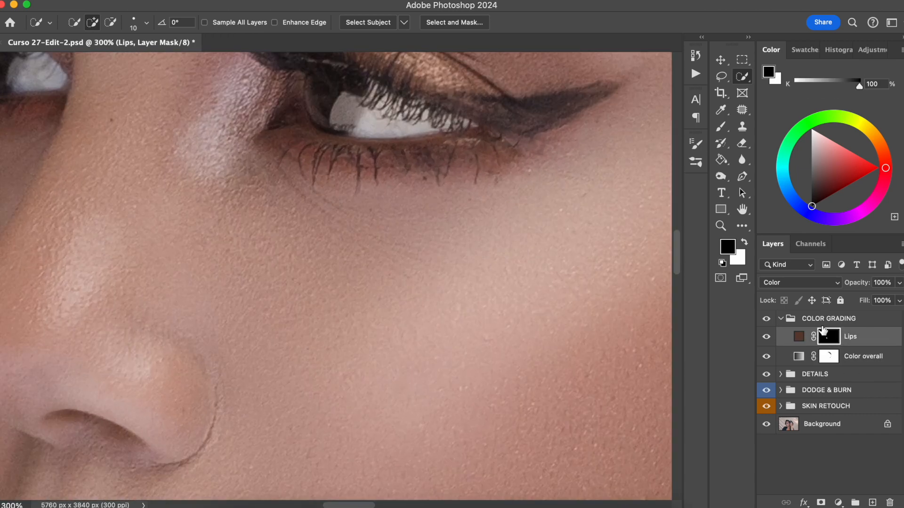
mouse_move(288, 344)
left_mouse_down()
mouse_move(394, 234)
mouse_move(226, 210)
left_mouse_up()
left_click_drag(276, 229, 256, 275)
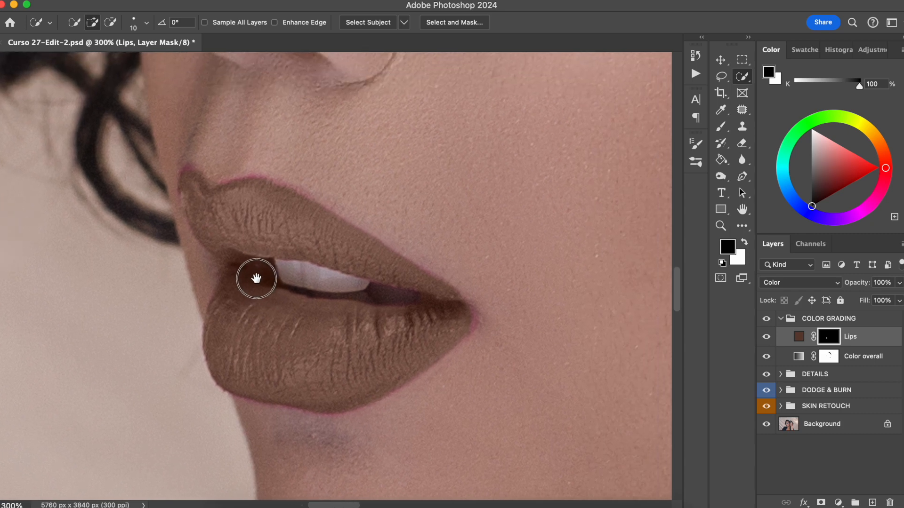
left_click(720, 126)
left_click_drag(318, 225, 359, 259)
left_click(246, 23)
type("40")
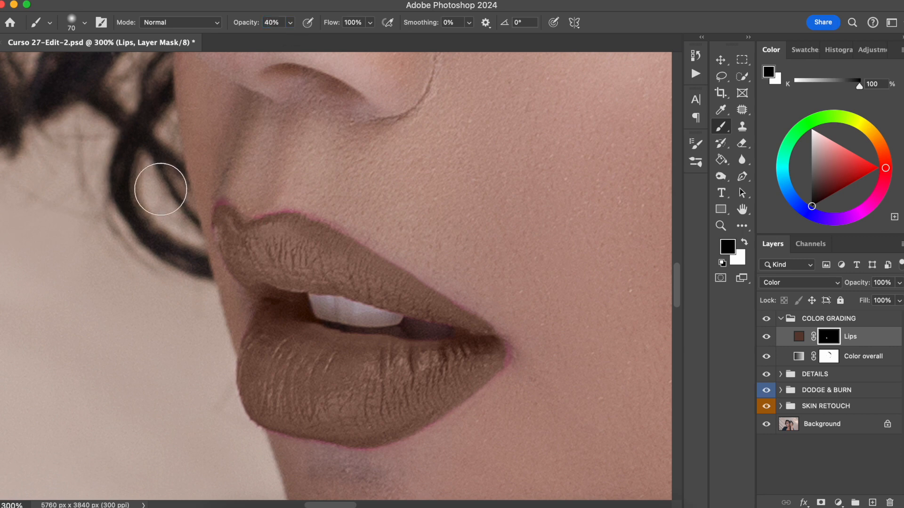
key("bracketleft")
key("bracketleft")
key("bracketleft")
key("bracketleft")
left_click(745, 243)
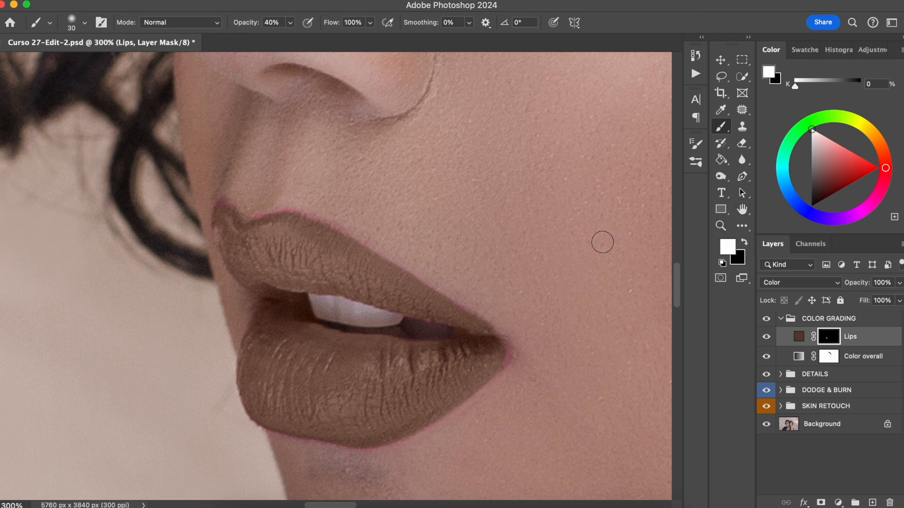
key("bracketleft")
mouse_move(224, 205)
left_mouse_down()
mouse_move(228, 252)
mouse_move(222, 212)
mouse_move(218, 248)
mouse_move(221, 201)
mouse_move(239, 226)
mouse_move(265, 233)
mouse_move(264, 216)
mouse_move(280, 218)
mouse_move(256, 220)
mouse_move(320, 220)
mouse_move(287, 217)
mouse_move(367, 245)
mouse_move(349, 242)
mouse_move(436, 302)
left_mouse_up()
left_click(342, 238)
left_click(493, 334)
left_click(457, 311)
left_click(464, 316)
left_click(507, 367)
left_click(504, 347)
left_click(483, 377)
left_click(468, 385)
left_click(500, 362)
left_click(215, 220)
Extend the Lips mask in white along the upper lip's inner edge, and paint black over the teeth to clear them of colour.
mouse_move(391, 304)
left_mouse_down()
mouse_move(452, 320)
mouse_move(407, 310)
mouse_move(471, 335)
left_mouse_up()
mouse_move(296, 304)
left_mouse_down()
mouse_move(348, 341)
mouse_move(338, 338)
mouse_move(447, 346)
mouse_move(413, 349)
mouse_move(484, 341)
mouse_move(436, 310)
mouse_move(409, 317)
left_mouse_up()
key("x")
left_click_drag(322, 309, 388, 318)
mouse_move(329, 312)
left_mouse_down()
mouse_move(334, 323)
mouse_move(317, 316)
mouse_move(462, 331)
mouse_move(418, 330)
left_mouse_up()
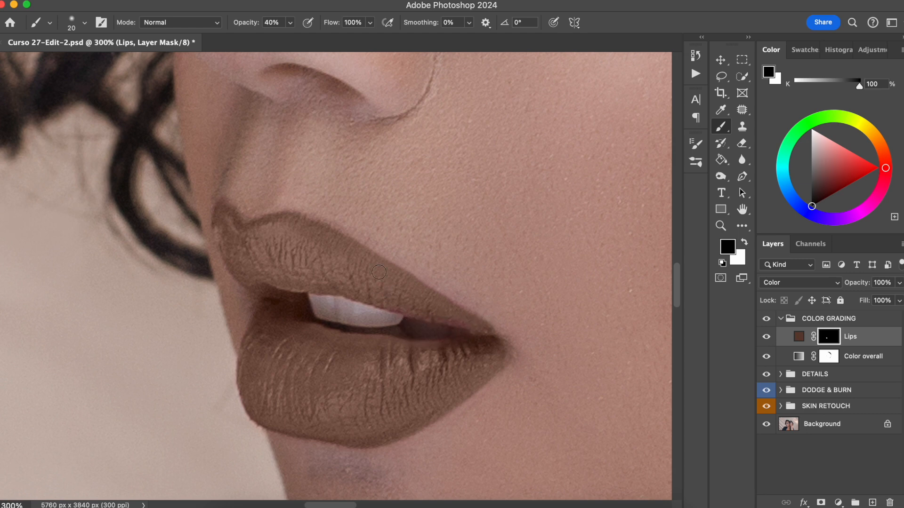
Paint white on the Lips mask over the inner mouth corner and the inner lip edges, and check the whole portrait.
key("x")
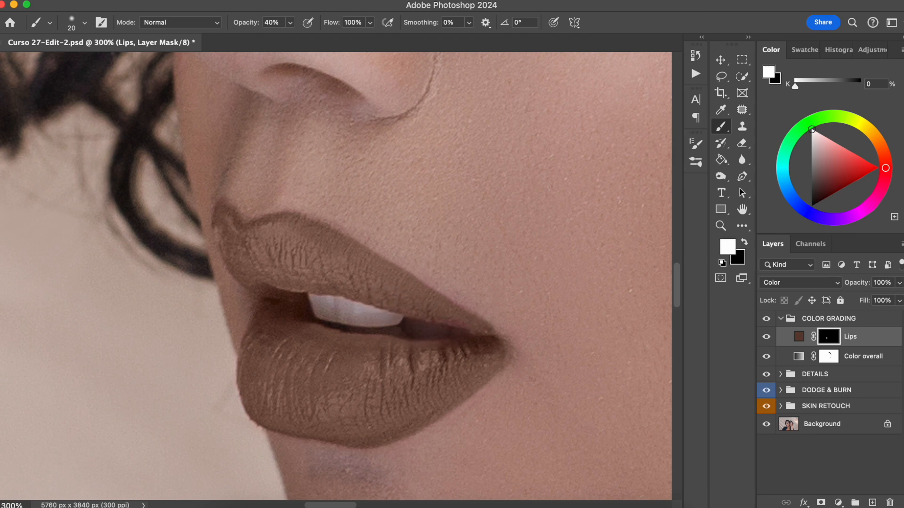
left_click_drag(462, 324, 460, 346)
left_click(467, 320)
left_click(287, 318)
left_click(301, 300)
left_click(298, 324)
left_click(393, 348)
mouse_move(460, 343)
left_mouse_down()
mouse_move(435, 347)
mouse_move(479, 333)
mouse_move(448, 315)
left_mouse_up()
key("super+0")
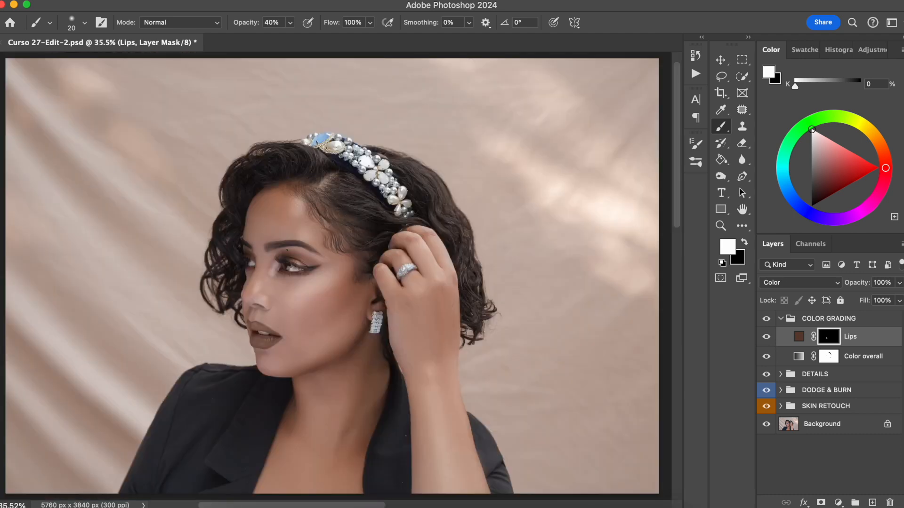
Compare the portrait with and without the Lips layer.
left_click(766, 337)
left_click(767, 337)
left_click(766, 337)
left_click(766, 337)
Select the whole jacket on both sides of the neckline with Quick Selection and add a Hue/Saturation adjustment masked to it.
left_click_drag(408, 349, 424, 343)
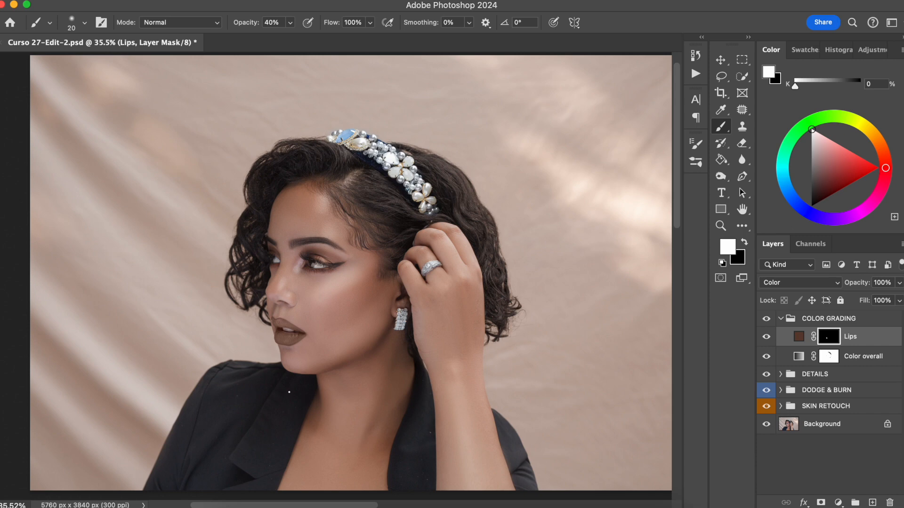
left_click(742, 76)
mouse_move(255, 402)
left_mouse_down()
mouse_move(237, 408)
mouse_move(244, 452)
left_mouse_up()
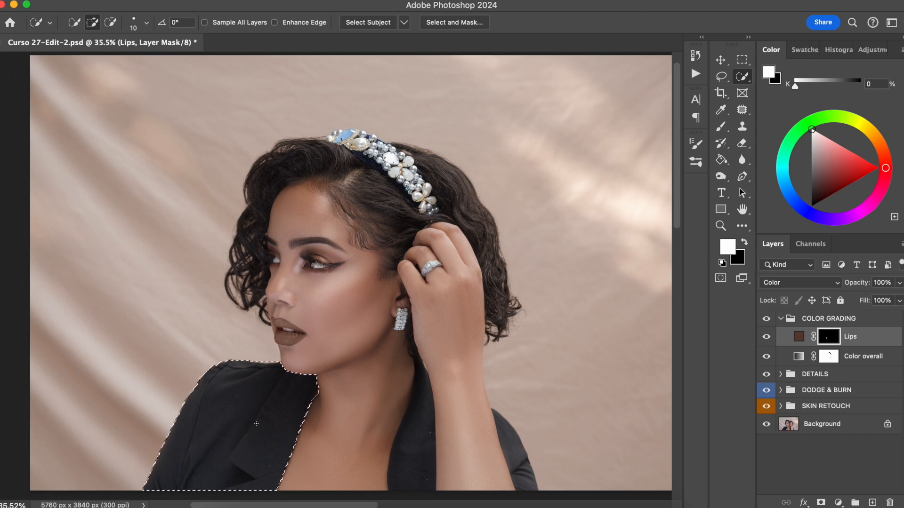
left_click(419, 431)
left_click(489, 451)
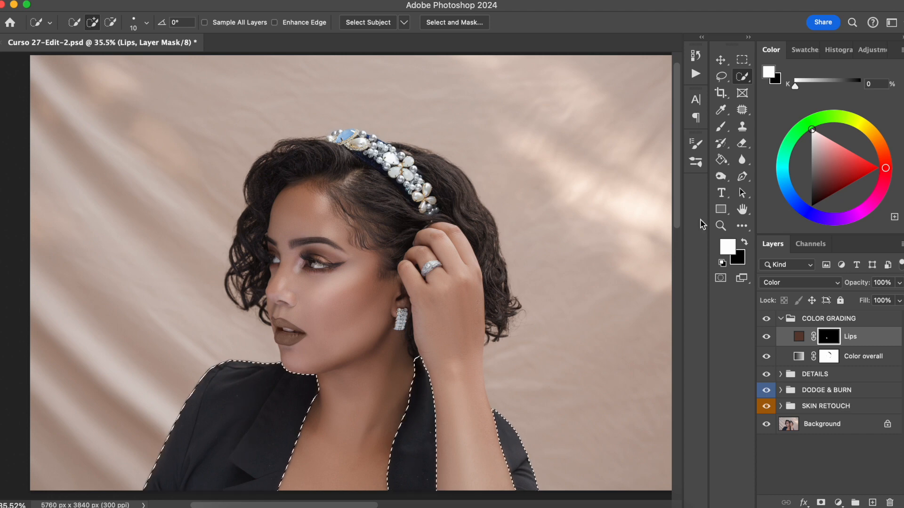
left_click(838, 503)
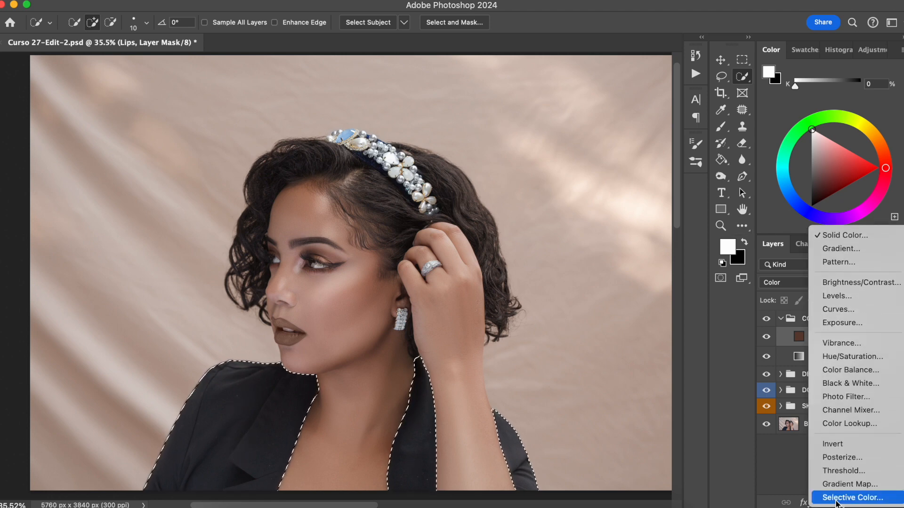
left_click(846, 360)
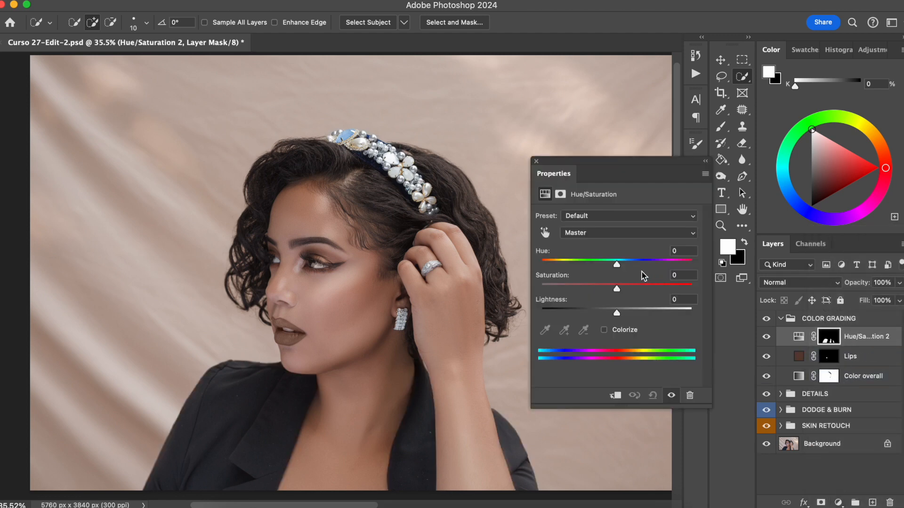
Colorize the jacket brown with Hue 17, Saturation 23 and Lightness +10.
left_click(604, 331)
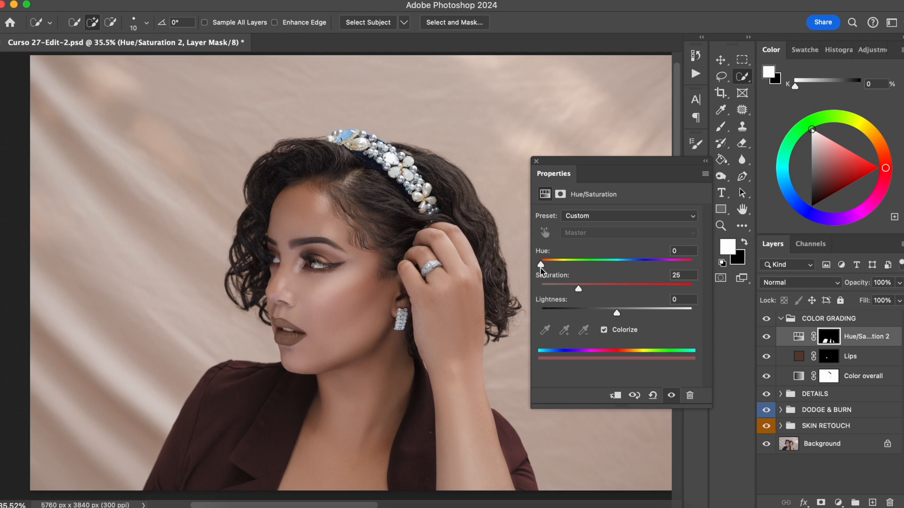
left_click_drag(541, 267, 544, 268)
left_click_drag(617, 313, 624, 312)
left_click_drag(579, 288, 547, 269)
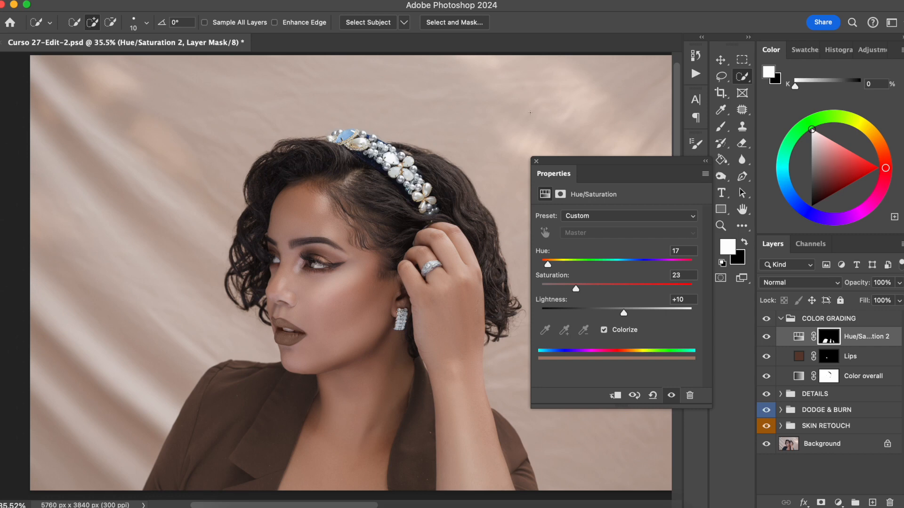
left_click(536, 162)
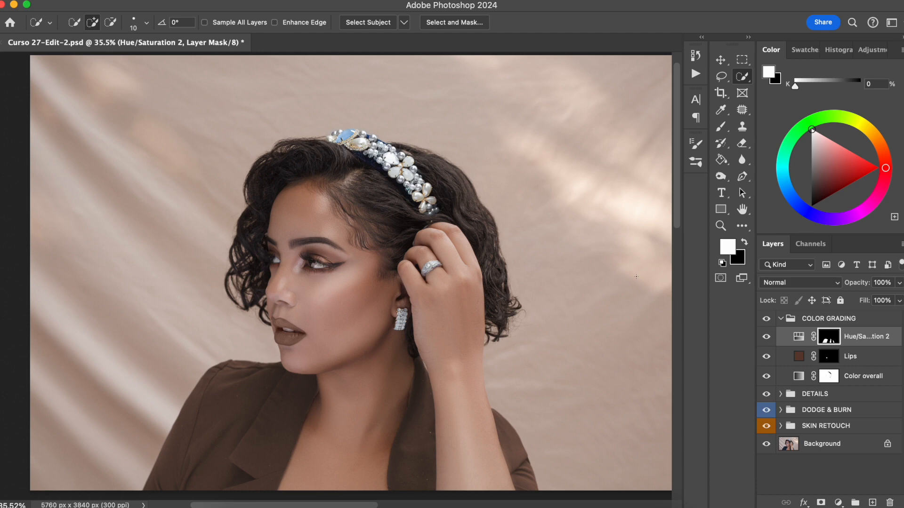
Rename the jacket's Hue/Saturation layer to Jacket.
double_click(861, 336)
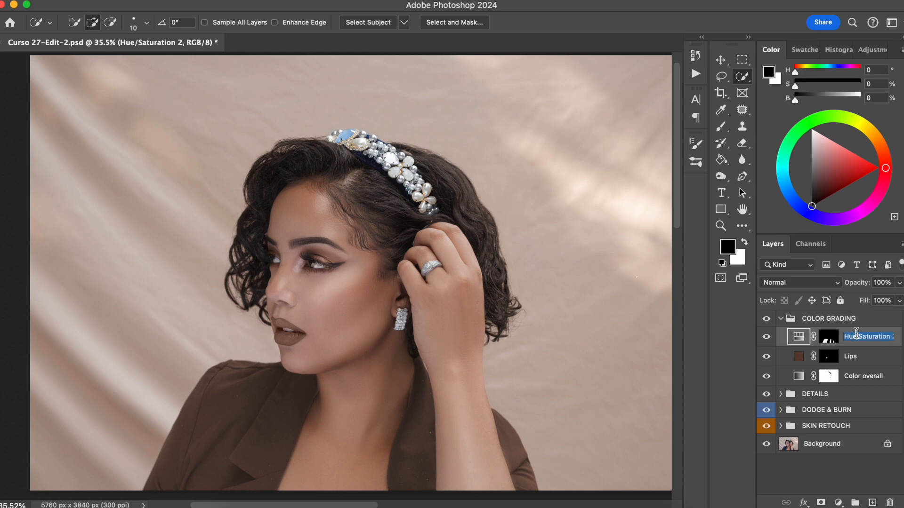
type("Jacket")
key("Return")
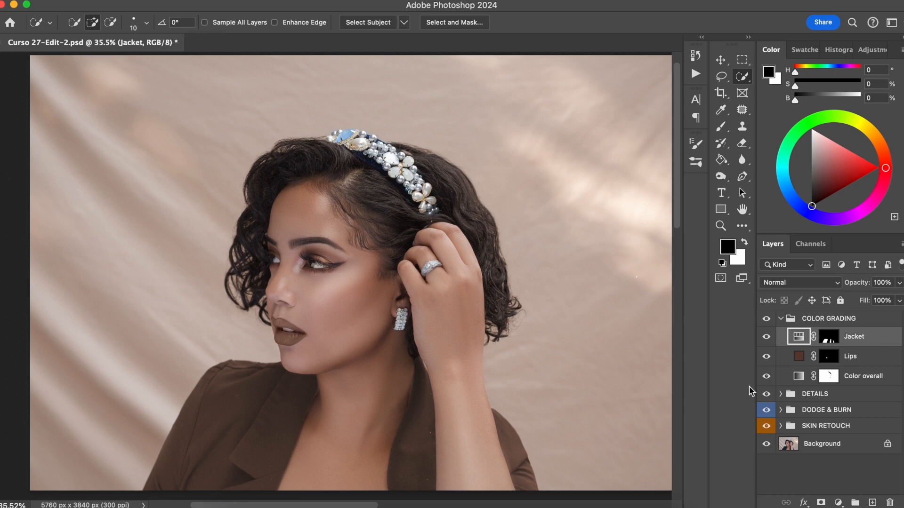
Add a Curves adjustment named Jacket Contrast and clip it to the Jacket layer.
left_click(838, 502)
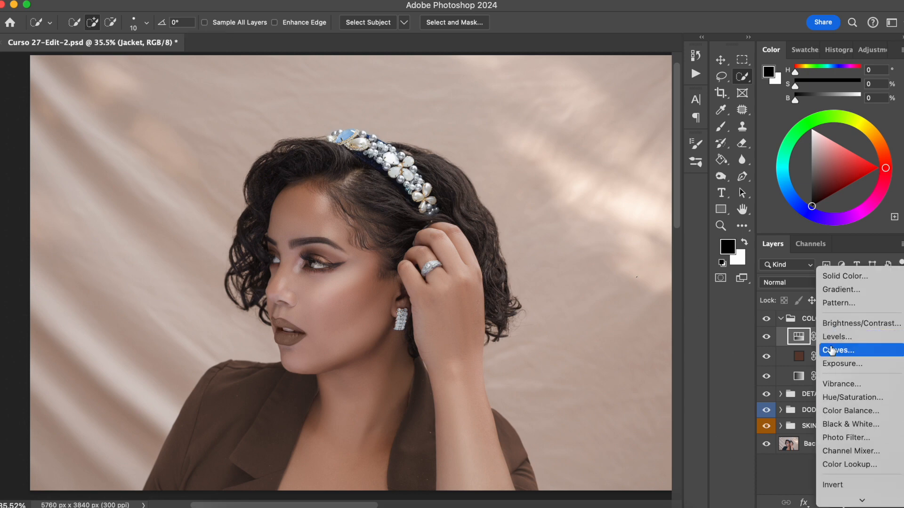
left_click(841, 350)
double_click(853, 337)
type("Jack")
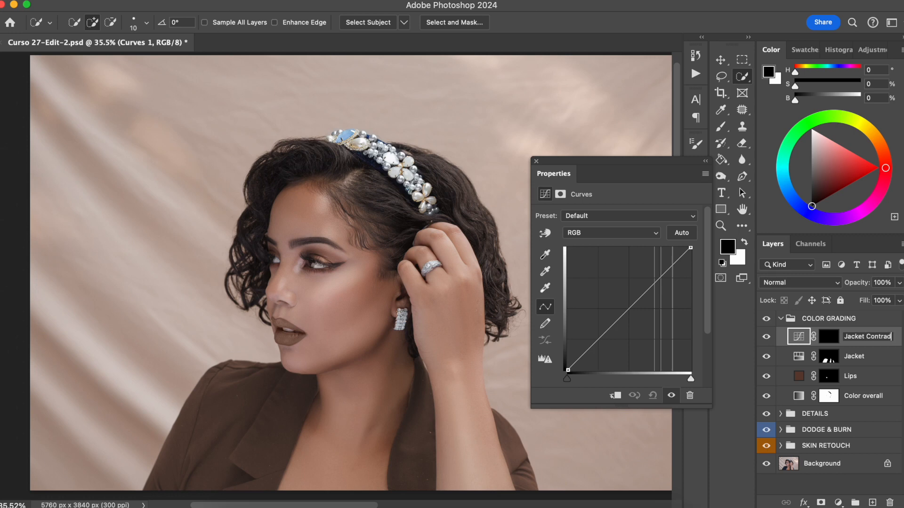
type("et Contrast")
key("Return")
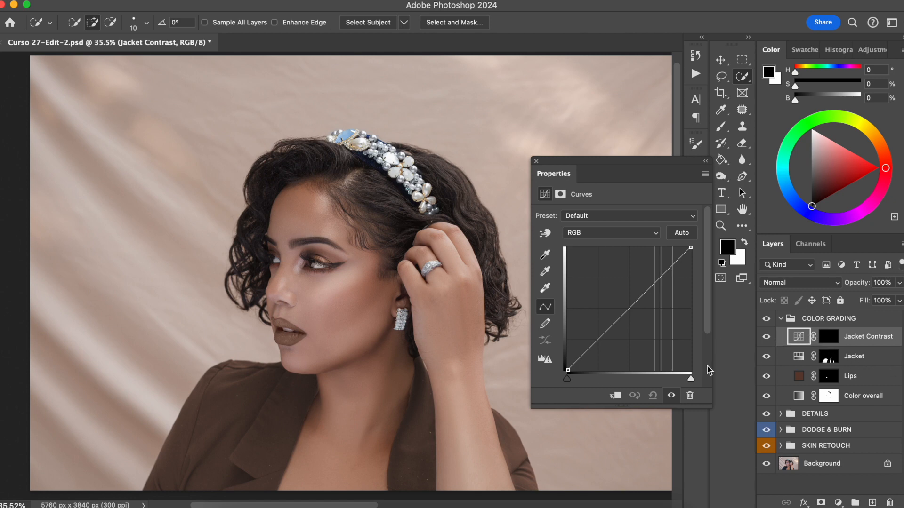
left_click(615, 395)
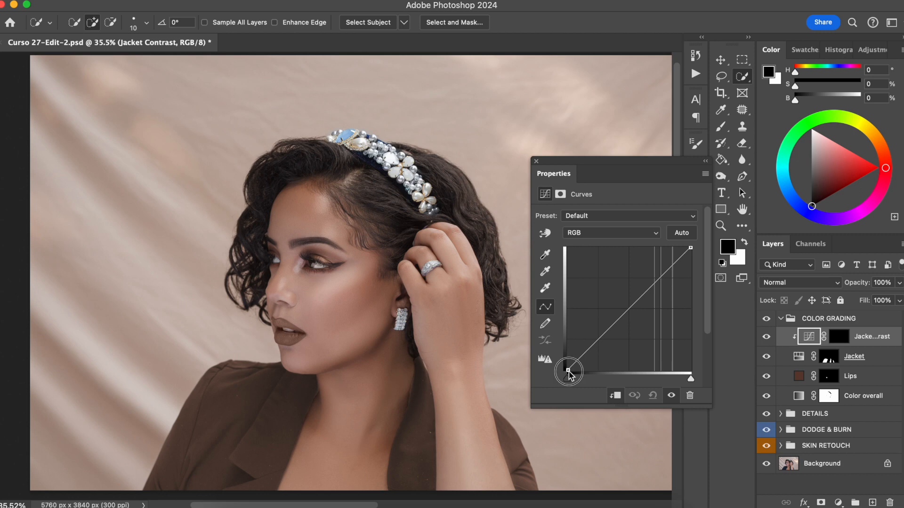
Undo the trial change to the curve's black point and fill the Jacket Contrast mask with white.
left_click_drag(568, 372, 584, 359)
key("super+z")
left_click(840, 342)
key("x")
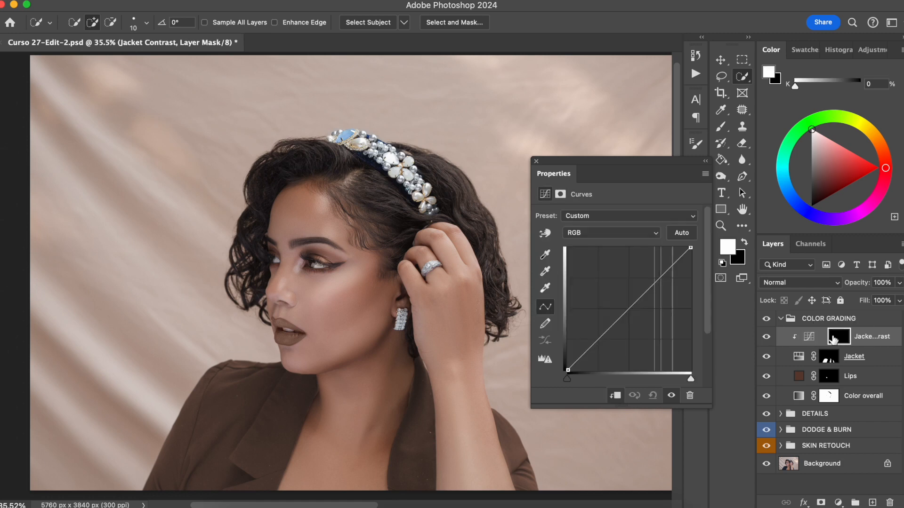
key("alt+BackSpace")
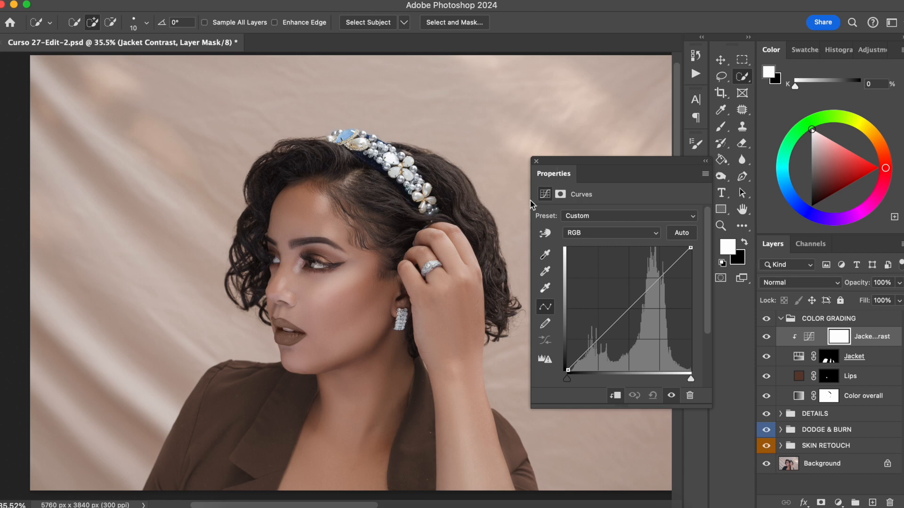
Move the Jacket Contrast curve's black point slightly inward, add a highlight point, and pull a shadow point slightly down for more contrast.
left_click_drag(569, 370, 572, 370)
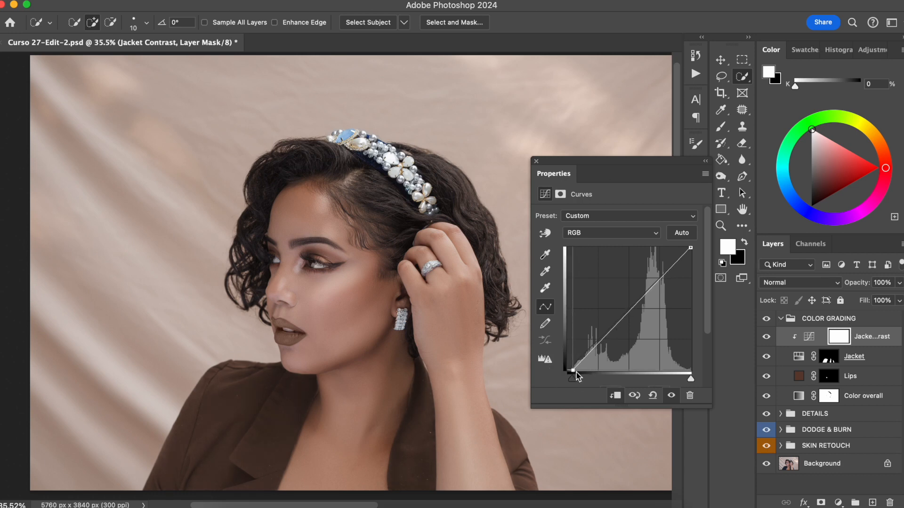
left_click(654, 285)
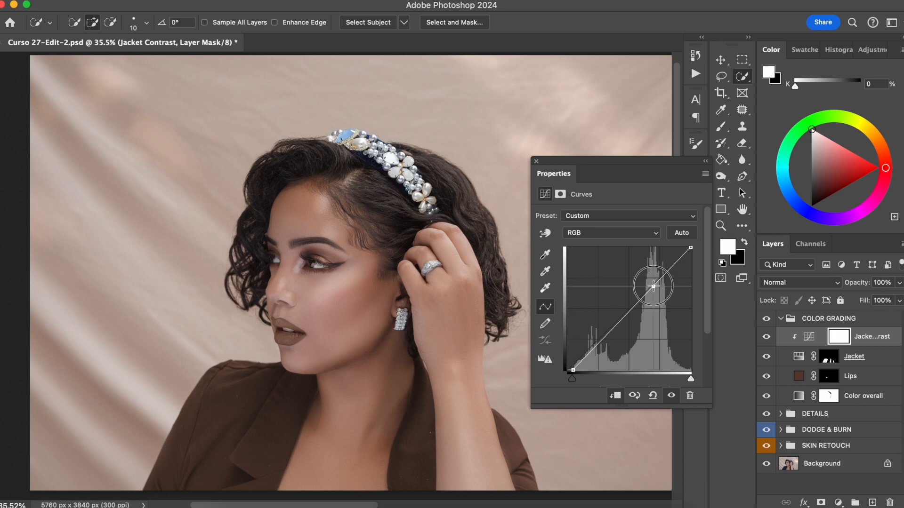
left_click_drag(603, 338, 607, 338)
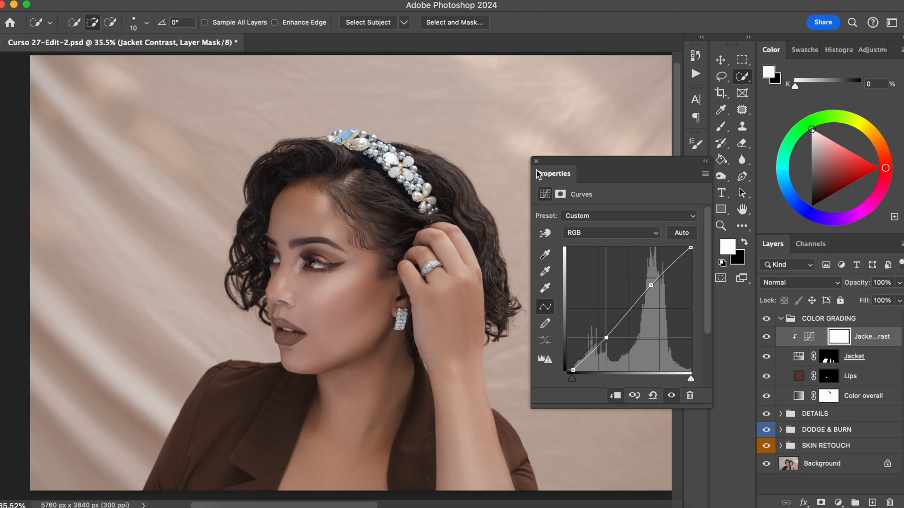
Compare the jacket with and without the Jacket Contrast layer, and set that layer's opacity to 80%.
left_click(766, 336)
left_click(766, 336)
left_click(766, 337)
left_click(766, 337)
left_click_drag(863, 284, 867, 288)
type("80")
Compare the whole portrait with and without the COLOR GRADING group.
left_click(767, 320)
left_click(767, 319)
left_click(535, 163)
key("super+minus")
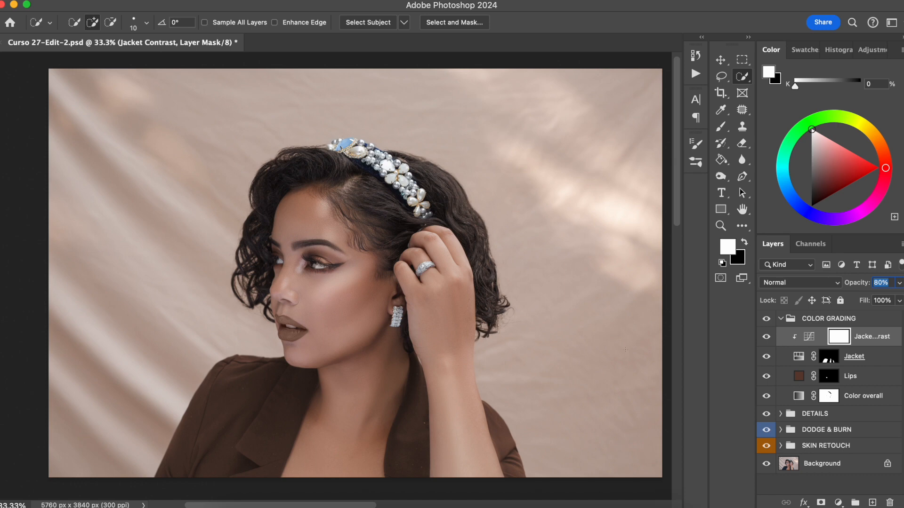
left_click(766, 319)
left_click(767, 318)
Collapse the COLOR GRADING group and add a Selective Color adjustment above it.
left_click(780, 318)
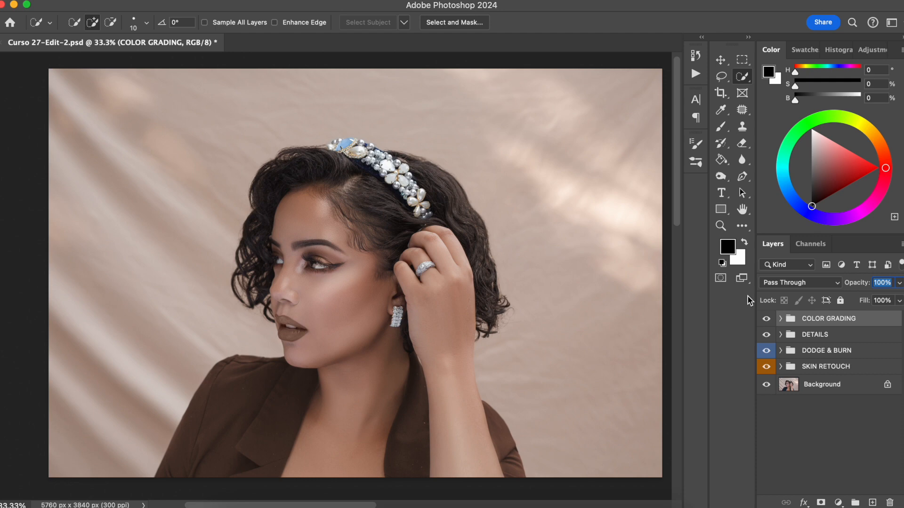
left_click(837, 503)
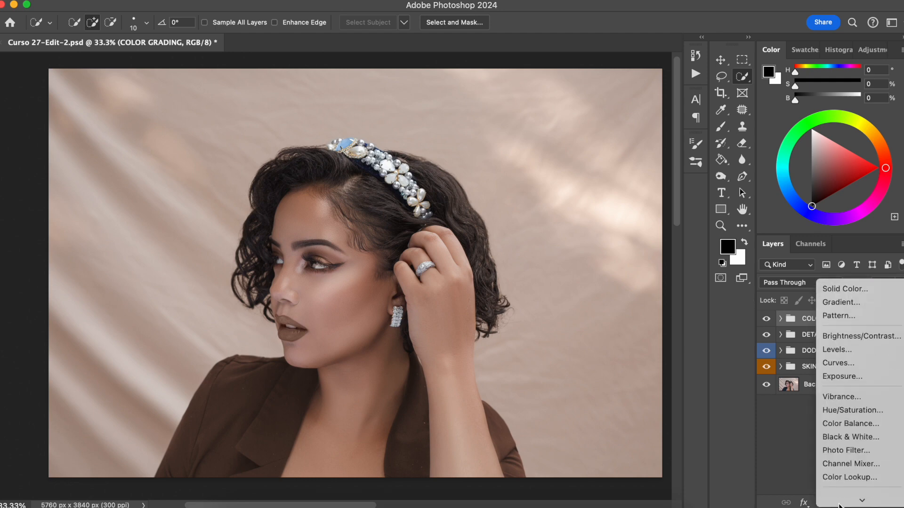
left_click(842, 498)
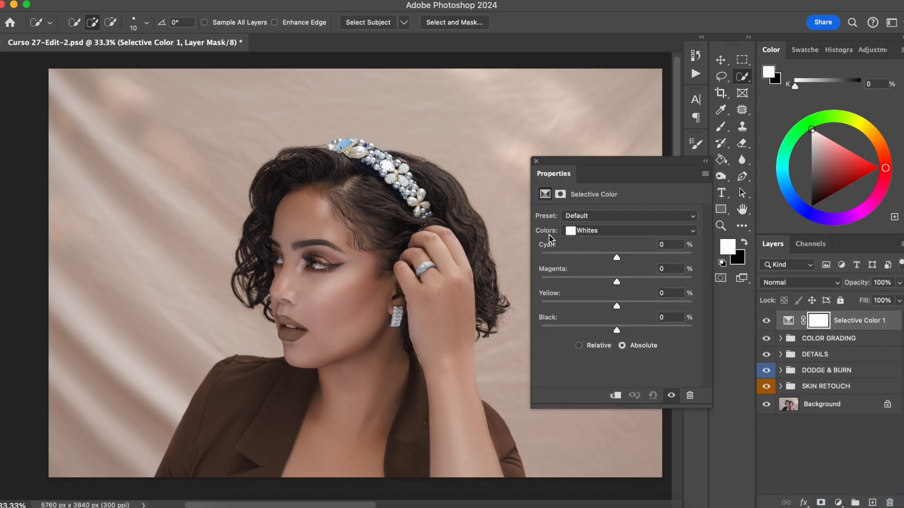
In Selective Color, adjust the Black amount of the Reds and set the Black amount of the Yellows to -3%.
left_click(600, 230)
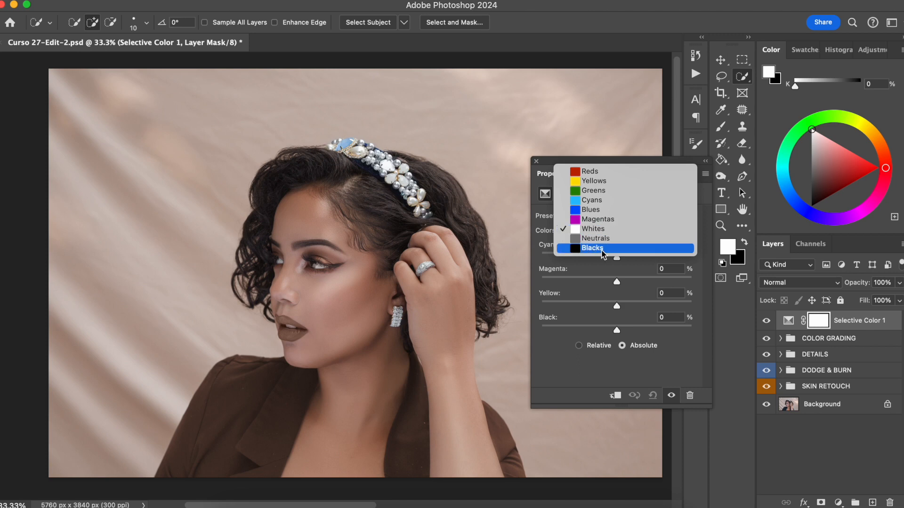
left_click(589, 171)
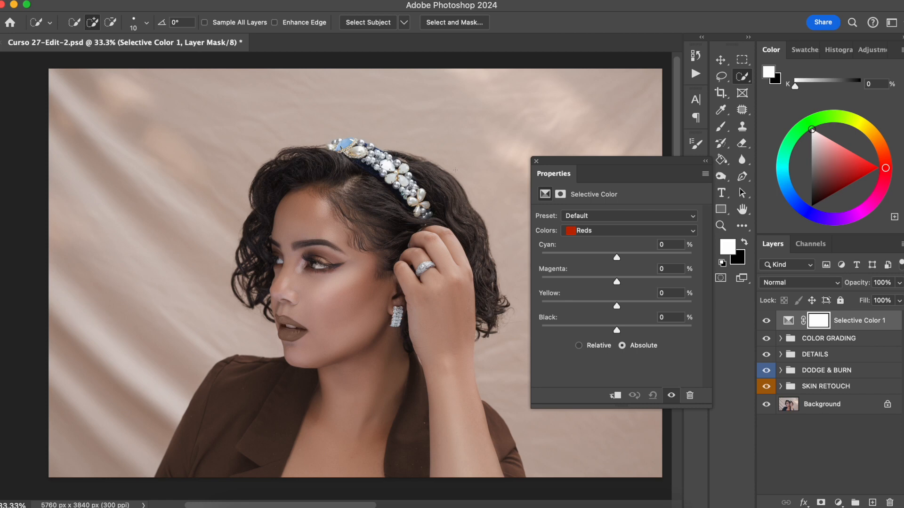
mouse_move(617, 258)
left_mouse_down()
mouse_move(598, 259)
mouse_move(612, 257)
left_mouse_up()
key("super+z")
mouse_move(617, 330)
left_mouse_down()
mouse_move(609, 329)
mouse_move(626, 330)
mouse_move(607, 325)
mouse_move(625, 333)
left_mouse_up()
left_click(622, 231)
left_click(608, 238)
mouse_move(622, 329)
left_mouse_down()
mouse_move(629, 333)
mouse_move(614, 331)
left_mouse_up()
Set the Black amount of the Whites to -8% in Selective Color.
left_click(615, 231)
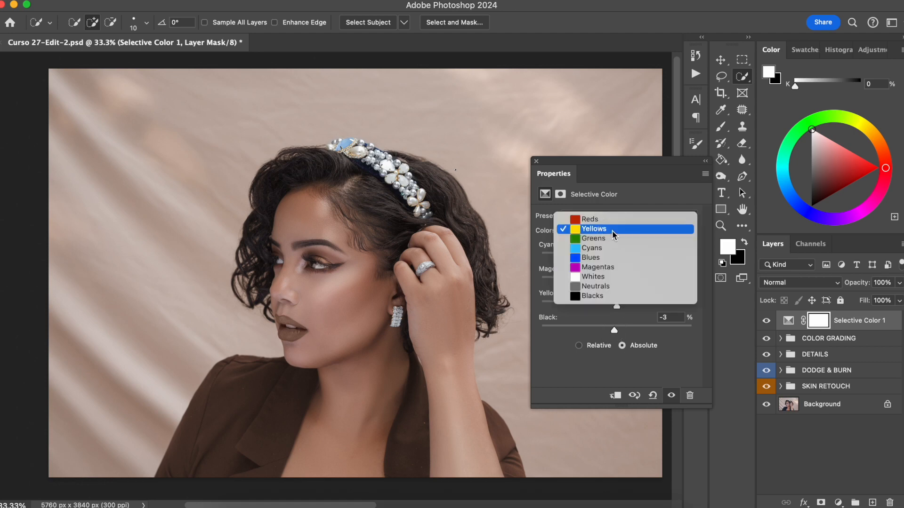
left_click(594, 277)
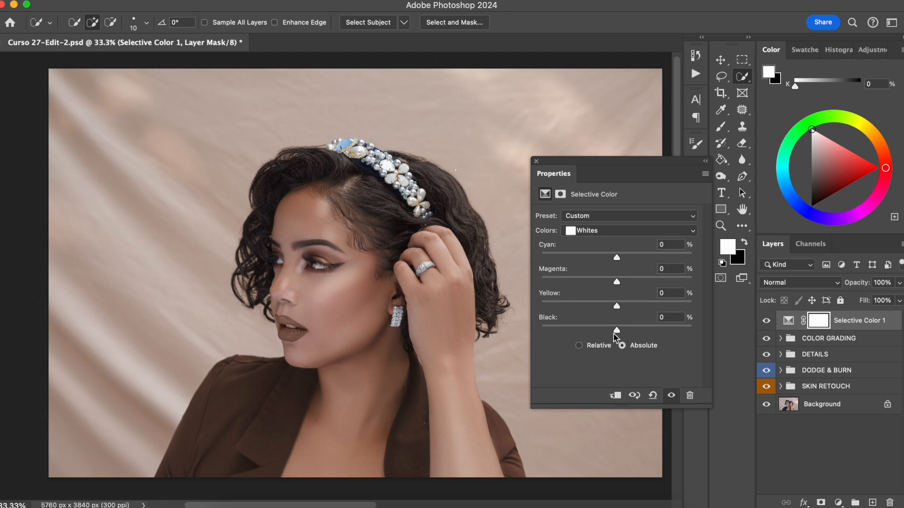
left_click_drag(617, 331, 609, 331)
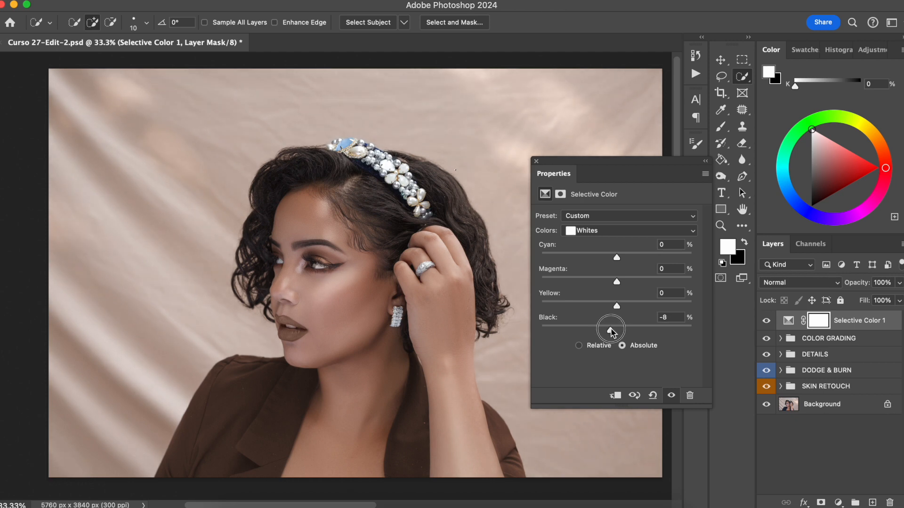
For the Blacks in Selective Color, set Cyan to -4% and Black to +4%.
left_click(614, 230)
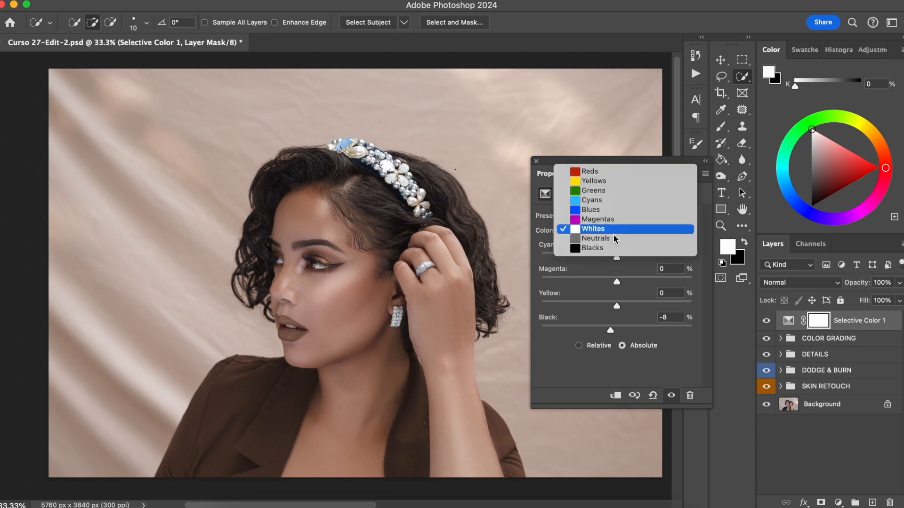
left_click(607, 248)
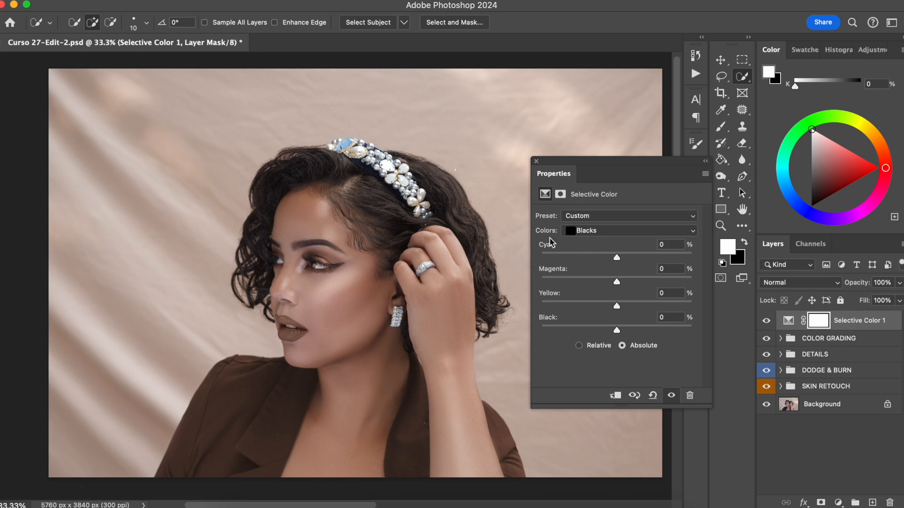
left_click_drag(616, 258, 584, 262)
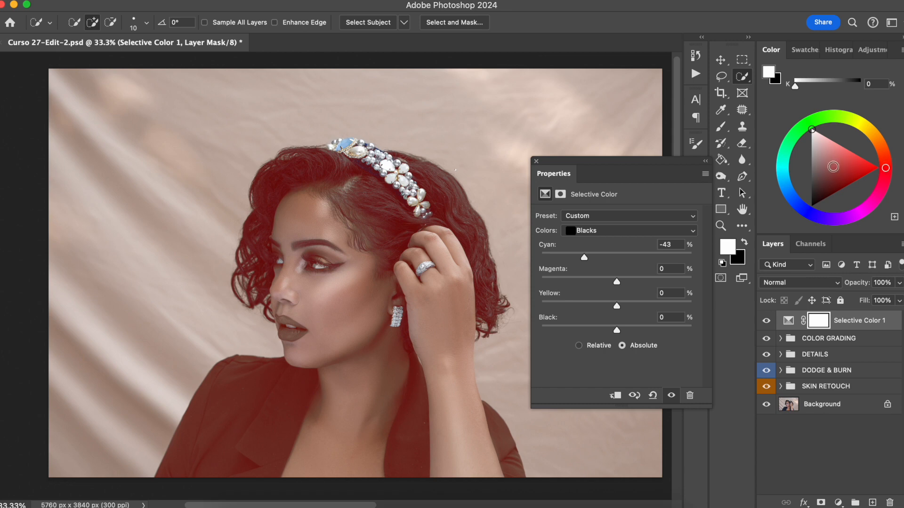
left_click_drag(584, 259, 617, 268)
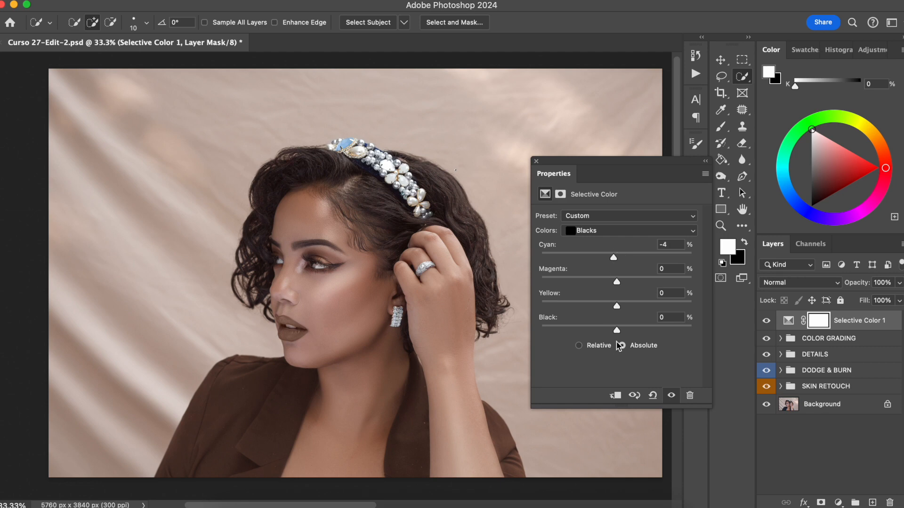
left_click(617, 329)
left_click_drag(619, 332, 620, 332)
Compare the portrait with and without the Selective Color adjustment.
left_click(766, 321)
left_click(768, 324)
left_click(767, 322)
left_click(767, 322)
Add a Black & White adjustment above the Selective Color layer and invert its black mask to white.
left_click(837, 502)
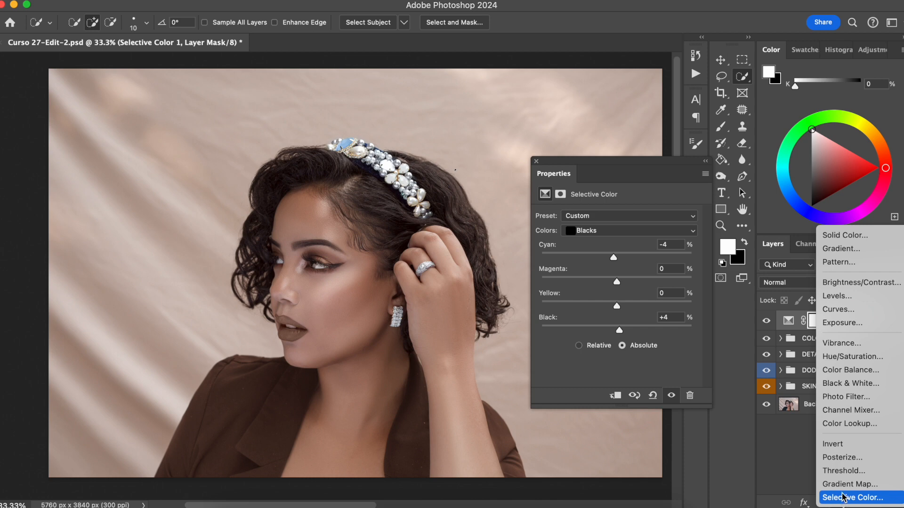
left_click(855, 384)
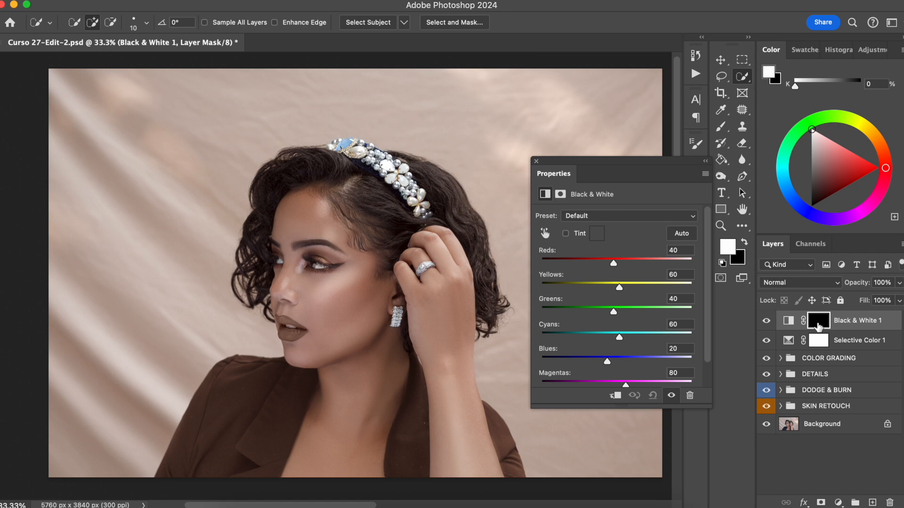
left_click(819, 319)
key("super+i")
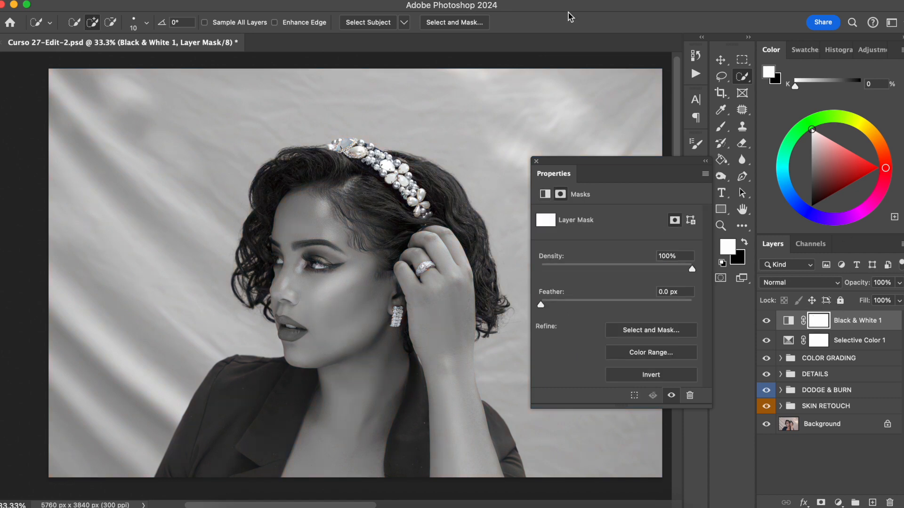
Set the Black & White adjustment's Reds to -38 and Yellows to 74, and change its blend mode to Soft Light.
left_click(788, 321)
left_click_drag(613, 264, 624, 288)
left_click(794, 283)
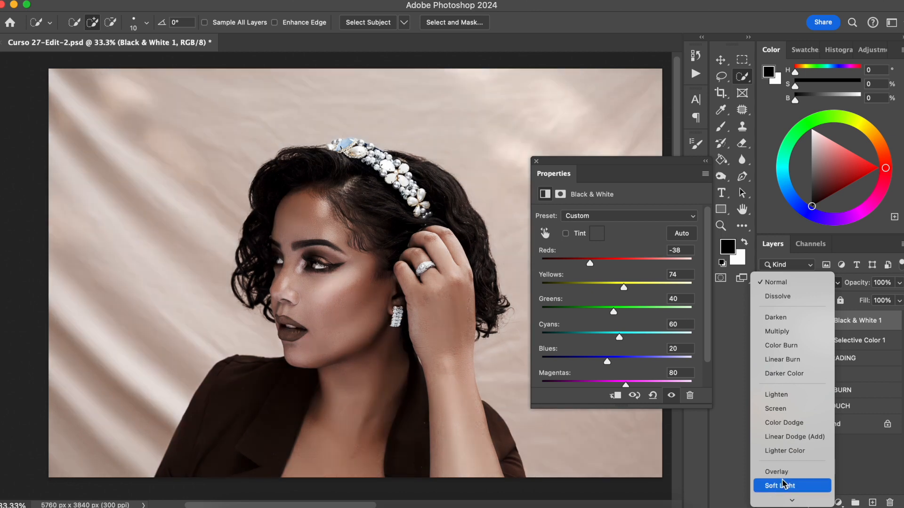
left_click(784, 485)
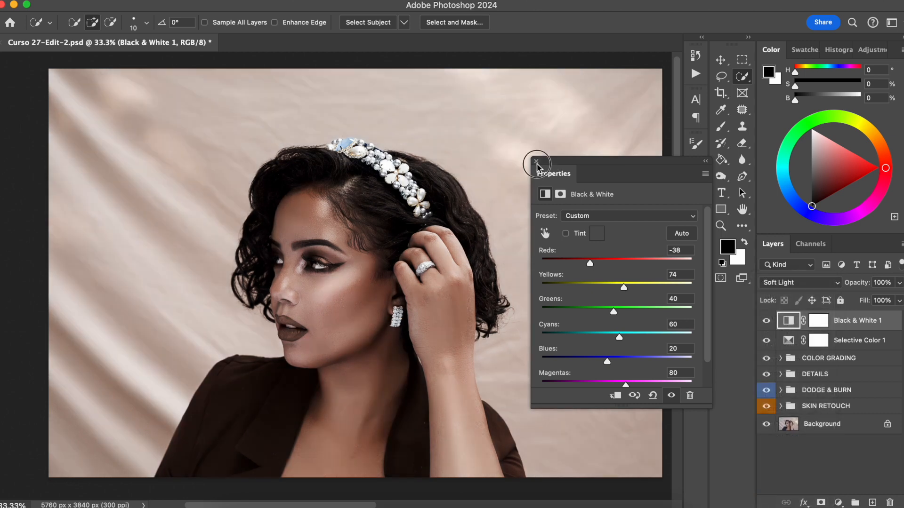
Lower the opacity of the Black & White 1 layer to 15%.
left_click(536, 162)
left_click_drag(864, 285, 693, 281)
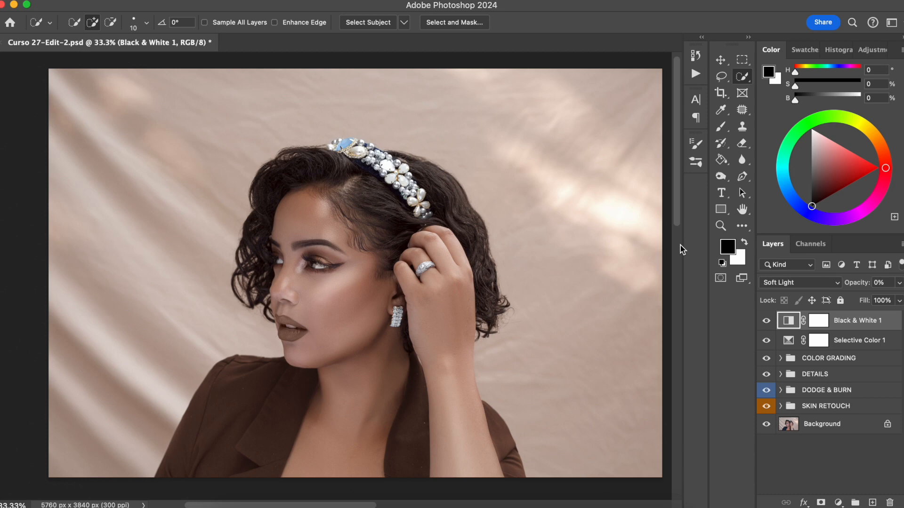
left_click_drag(851, 285, 857, 286)
left_click(879, 282)
type("15")
key("Return")
Group the Black & White and Selective Color adjustments and name the group LIGHTING.
left_click(835, 340, "shift")
key("super+g")
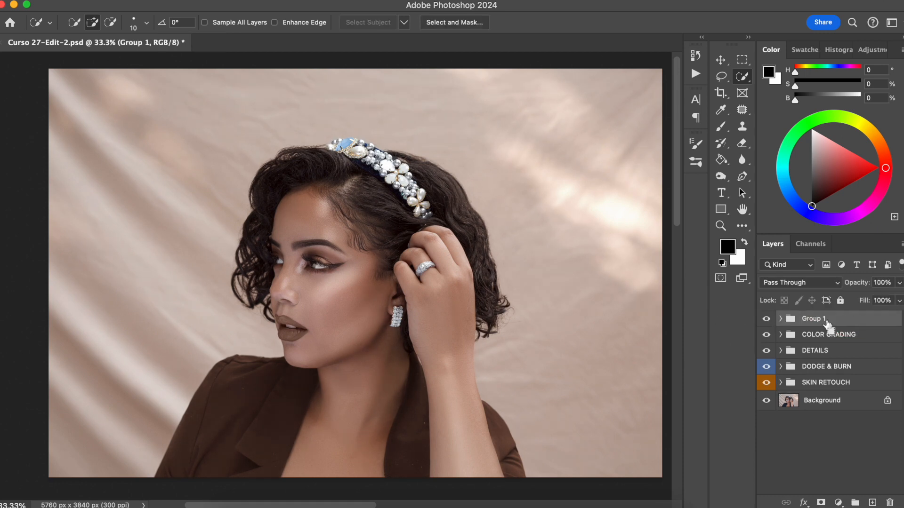
double_click(813, 319)
type("LIGHTING")
key("Return")
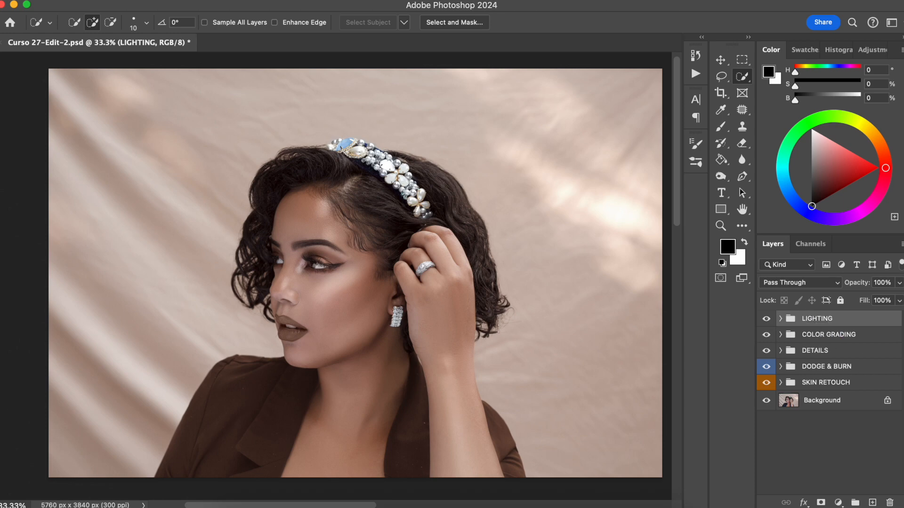
Expand the LIGHTING group and compare the portrait with and without it.
left_click(780, 319)
left_click(767, 319)
left_click(767, 319)
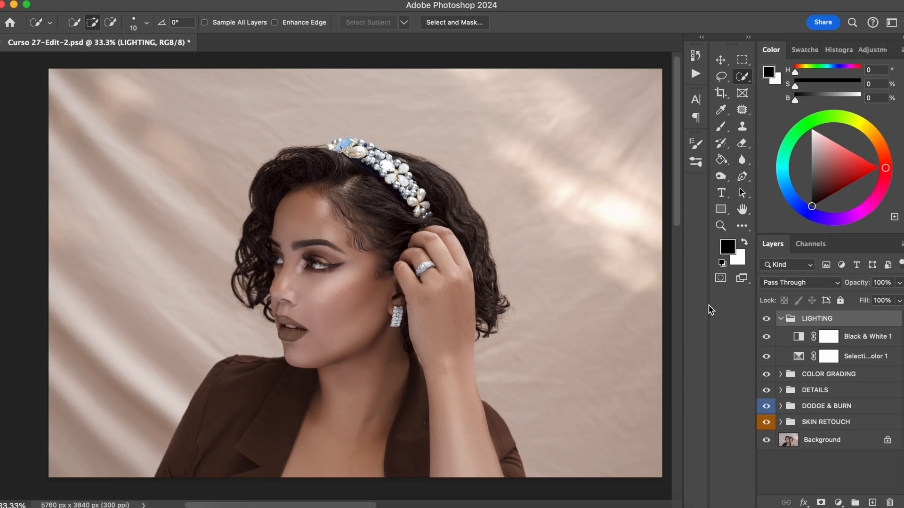
left_click(766, 319)
left_click(767, 319)
Add a Curves adjustment above Black & White 1, placing one point in the shadows and one in the highlights of the RGB curve.
left_click(866, 342)
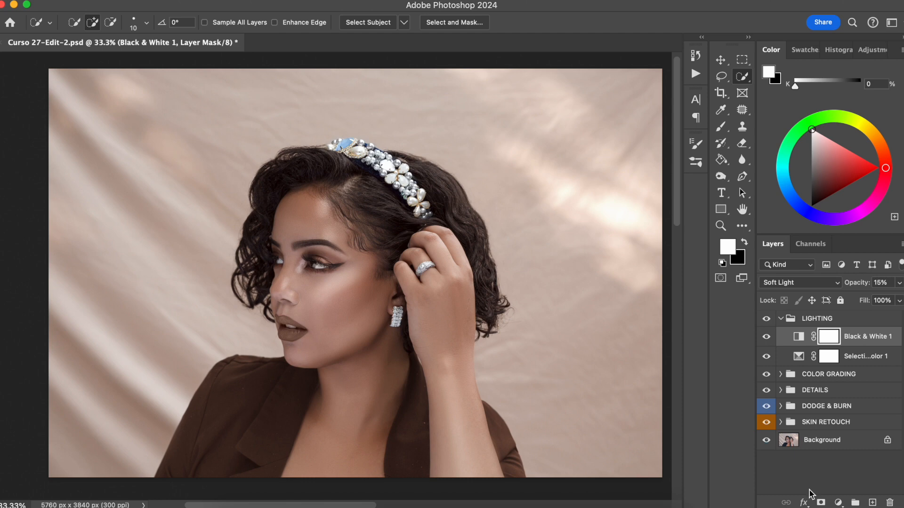
left_click(837, 502)
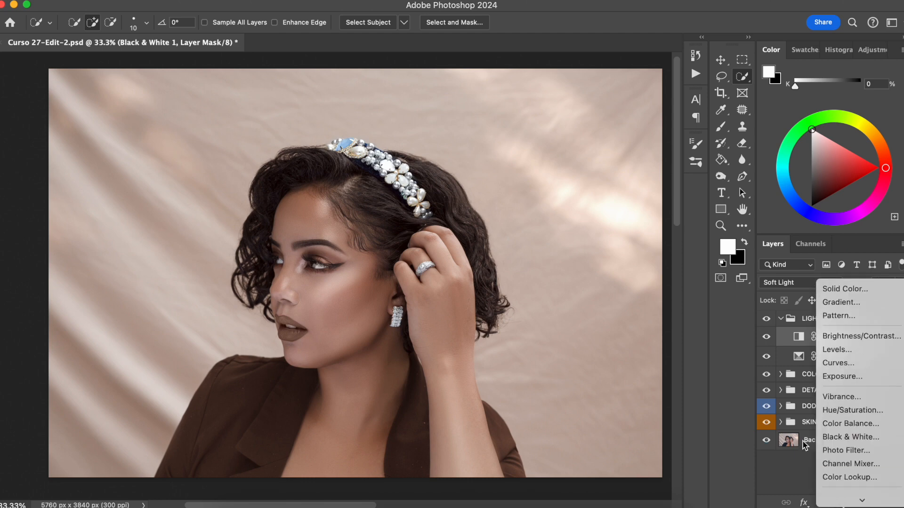
left_click(853, 362)
left_click(606, 335)
left_click(648, 290)
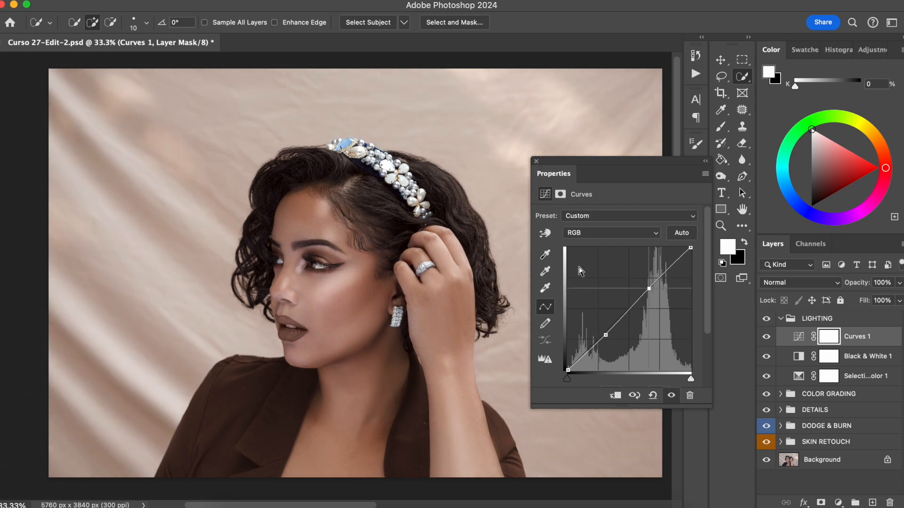
left_click(536, 161)
Compare the portrait with and without the Curves adjustment and the whole LIGHTING group, leaving the group collapsed.
left_click(766, 337)
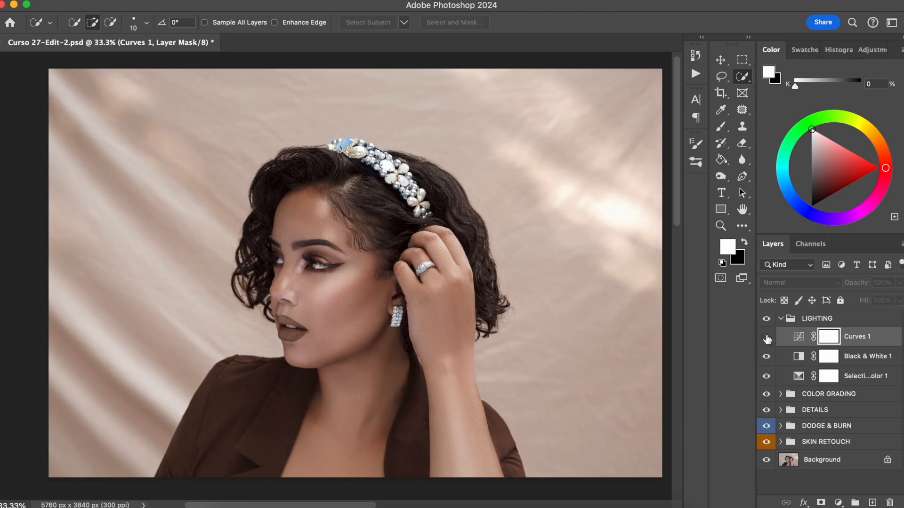
left_click(766, 337)
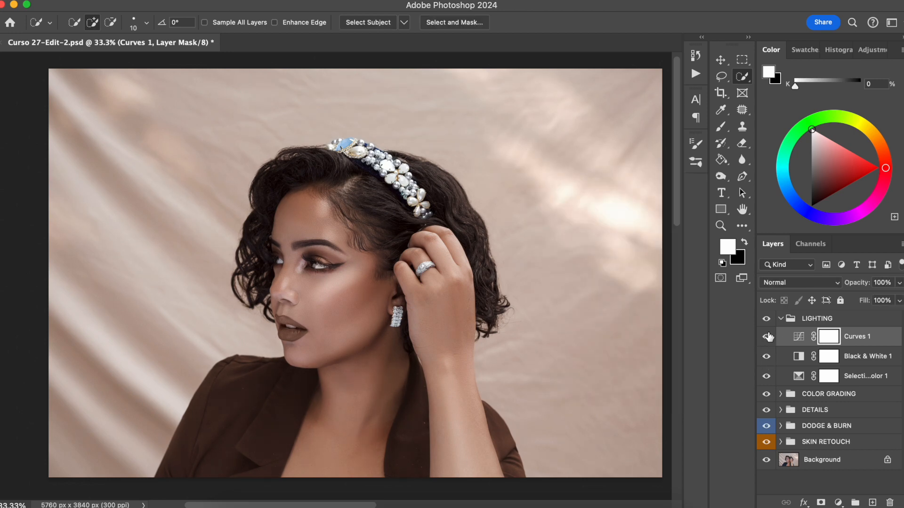
left_click(780, 319)
left_click(766, 319)
left_click(766, 318)
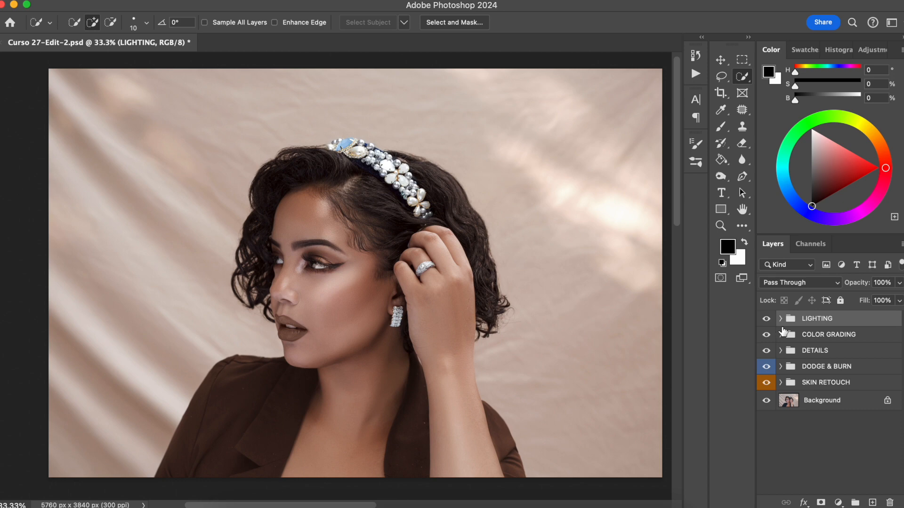
left_click(780, 318)
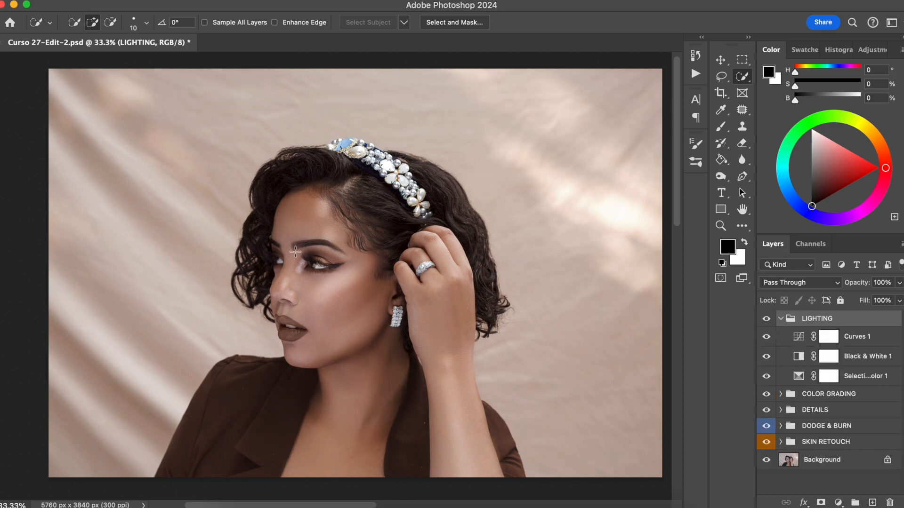
left_click(780, 318)
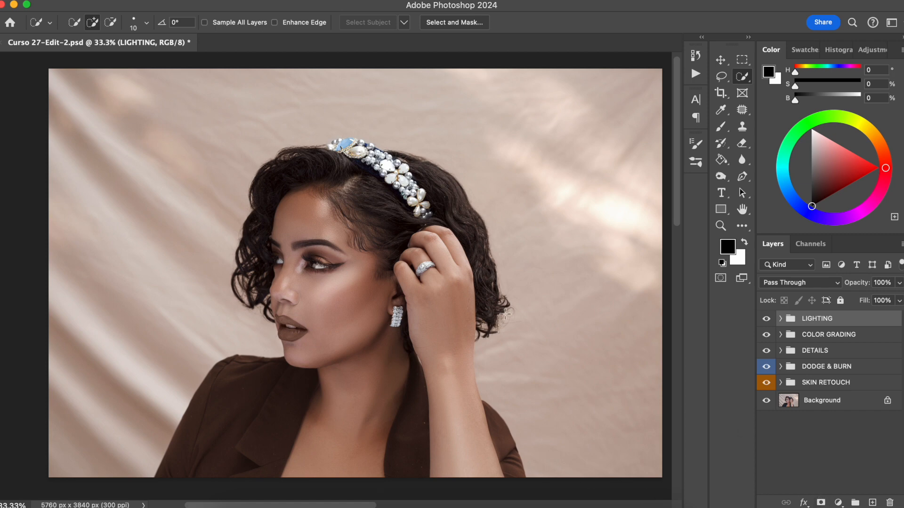
Add a Gradient Fill layer above the LIGHTING group with the Linear style.
left_click(838, 502)
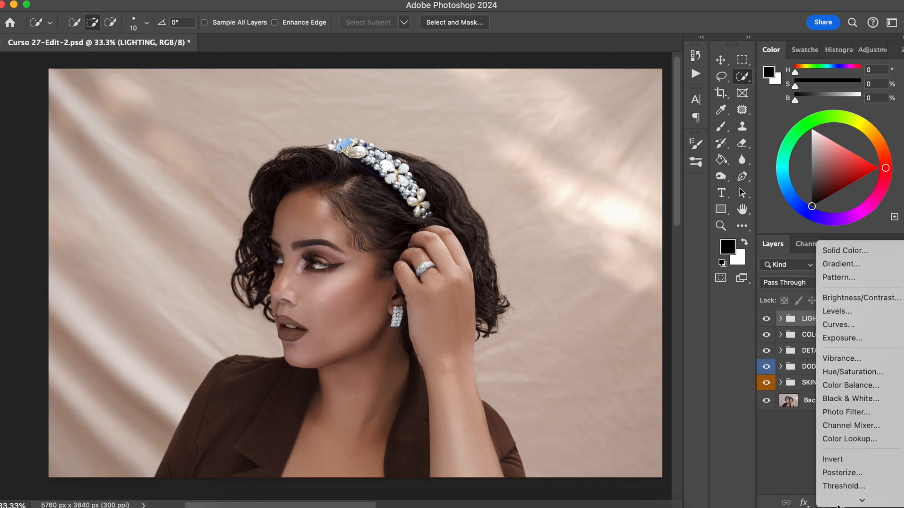
left_click(865, 250)
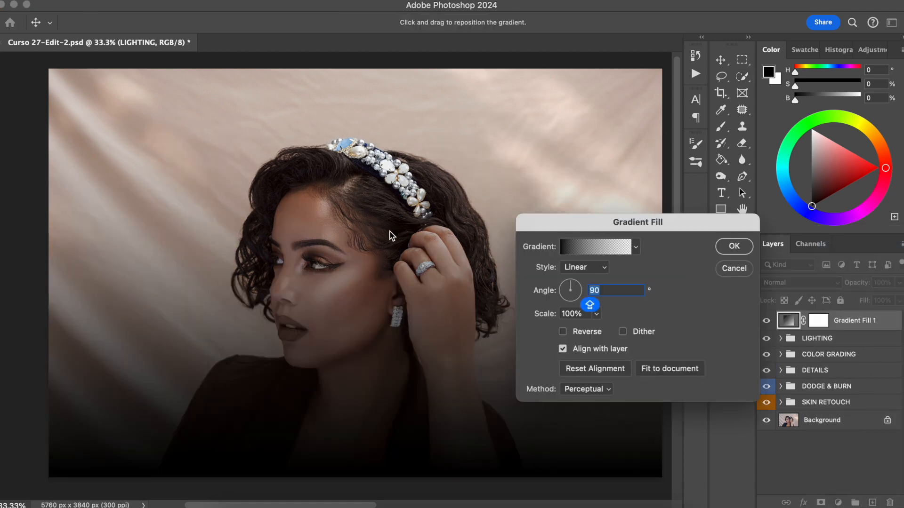
left_click(575, 268)
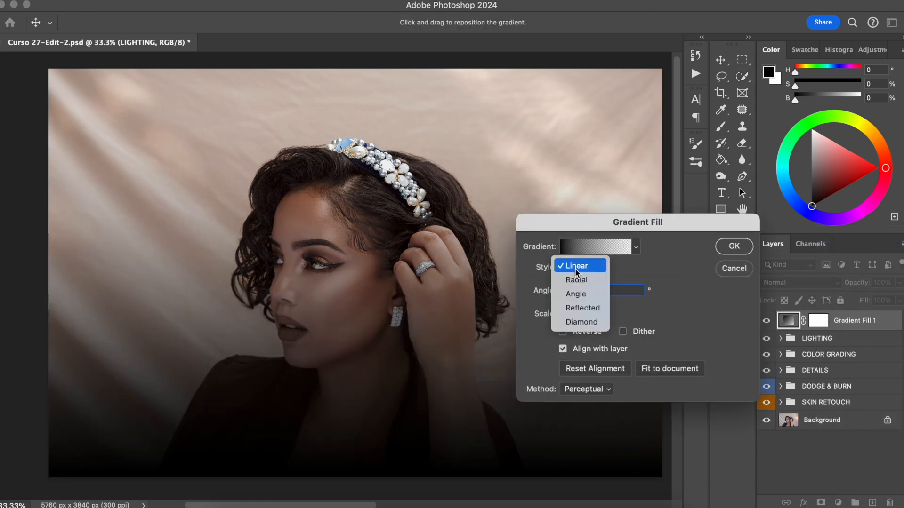
left_click(583, 265)
Set the gradient's opaque colour stop to the skin tone b49486 sampled from the forehead and apply the fill.
left_click(569, 256)
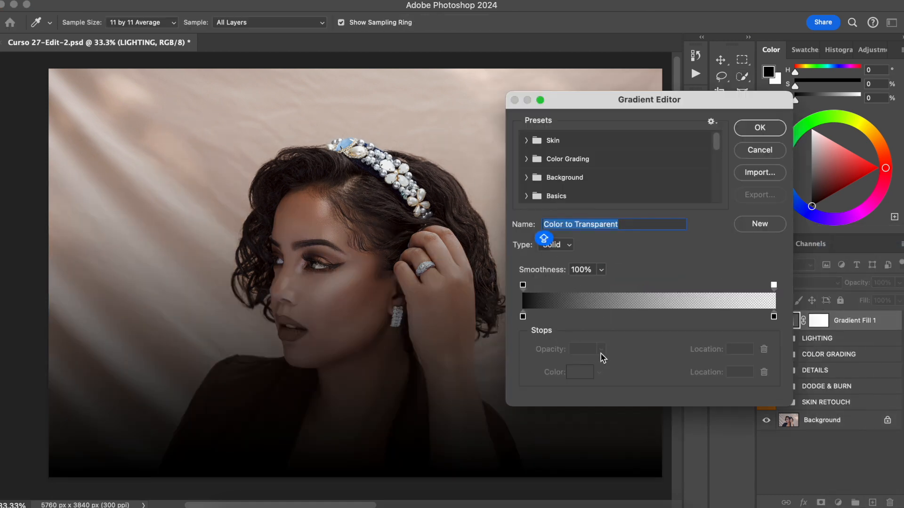
left_click(523, 317)
left_click(570, 371)
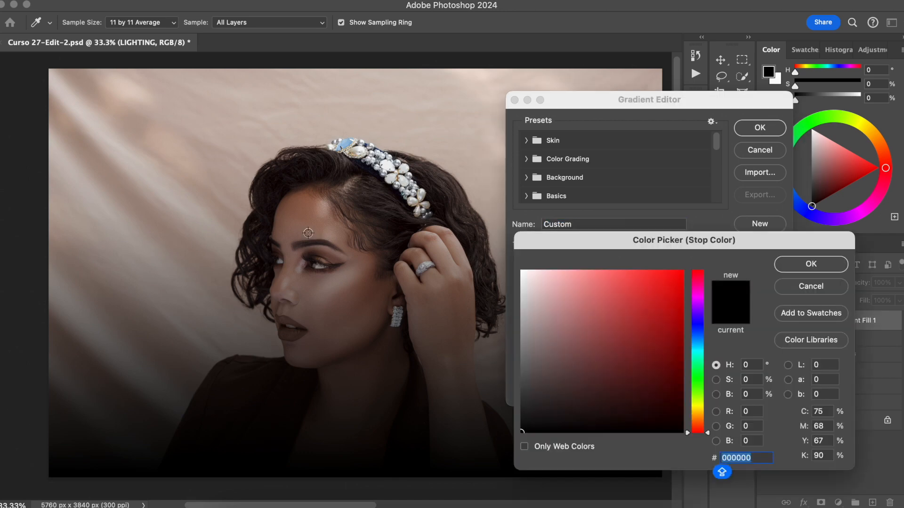
left_click(320, 208)
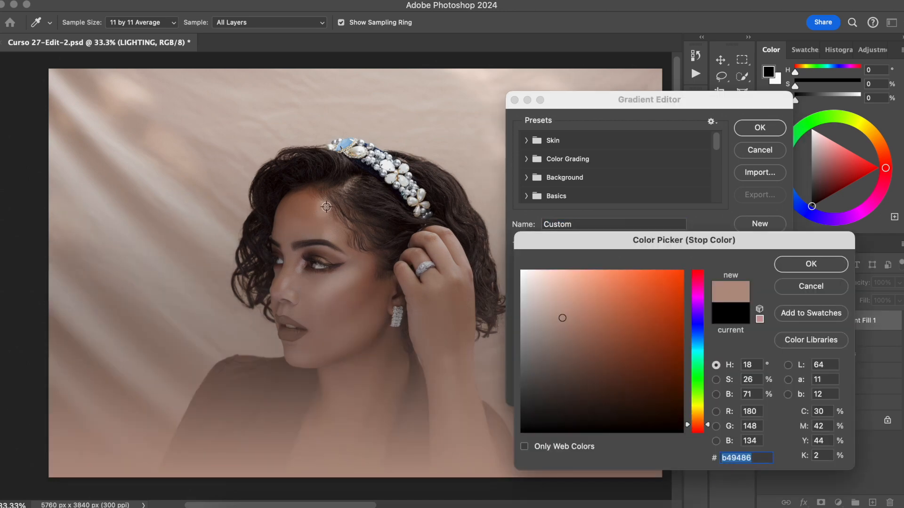
left_click(811, 264)
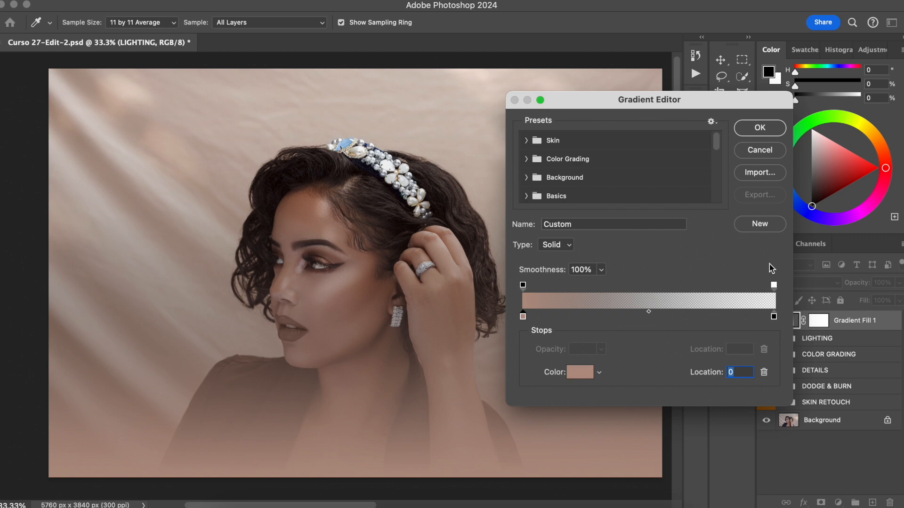
left_click(756, 128)
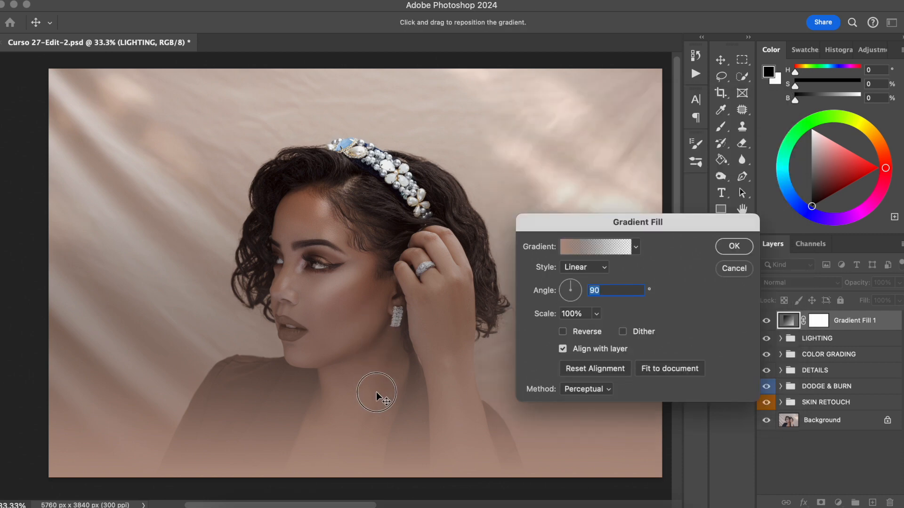
left_click(734, 246)
Reposition the linear gradient downward so its colour fades in only over the lower part of the portrait.
double_click(794, 322)
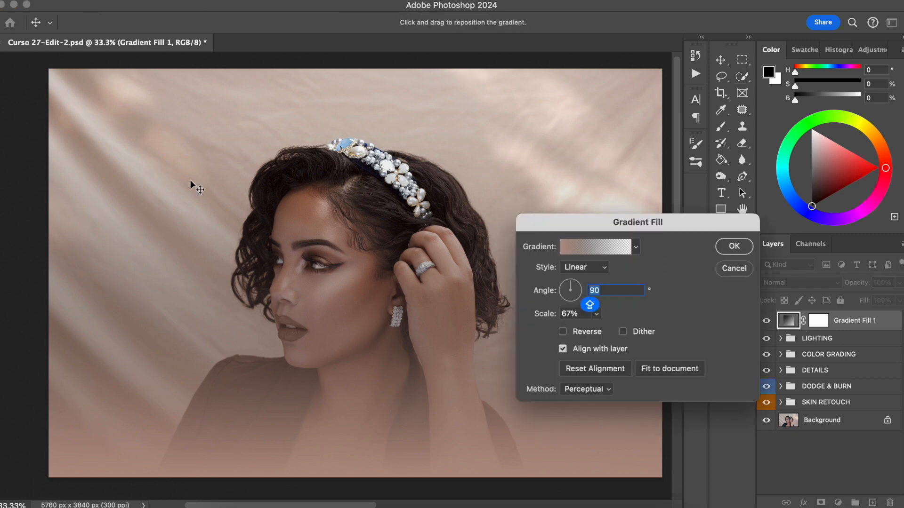
left_click_drag(380, 266, 368, 330)
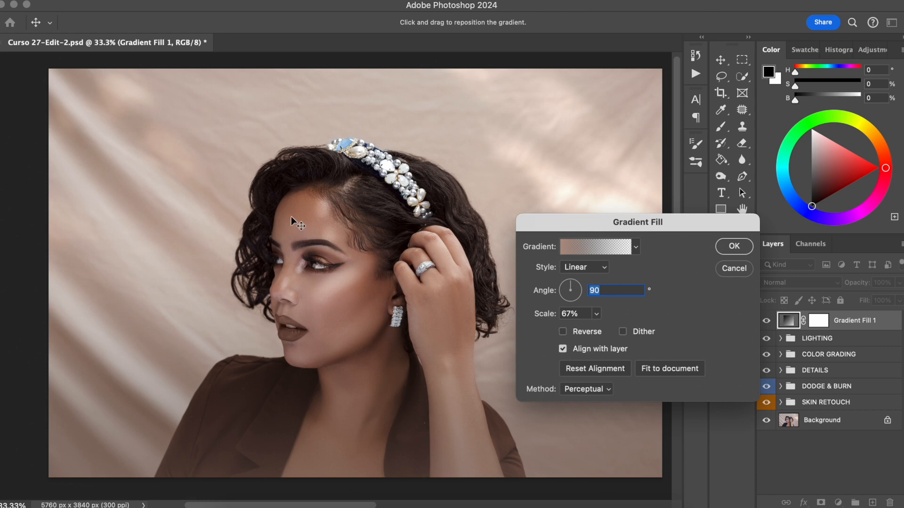
left_click_drag(361, 378, 355, 383)
left_click(735, 249)
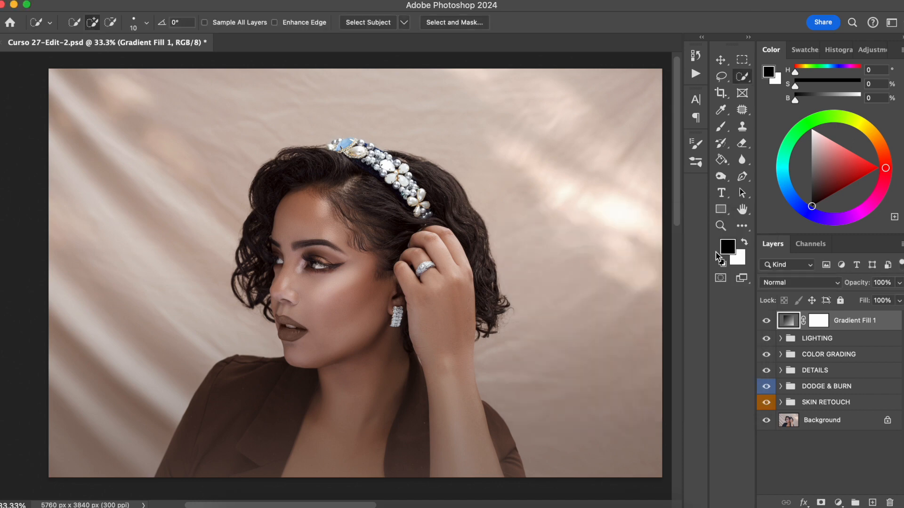
Set the Gradient Fill layer's blend mode to Screen and its opacity to 46%.
left_click(786, 283)
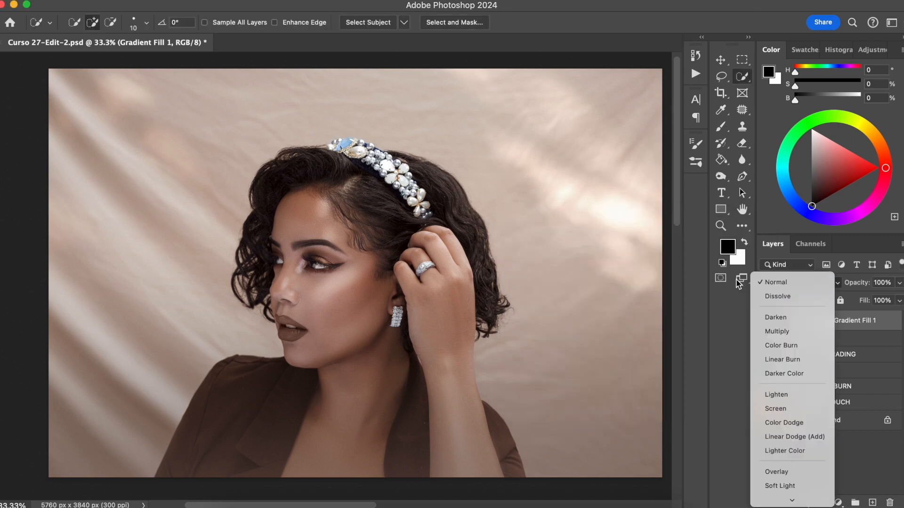
left_click(777, 409)
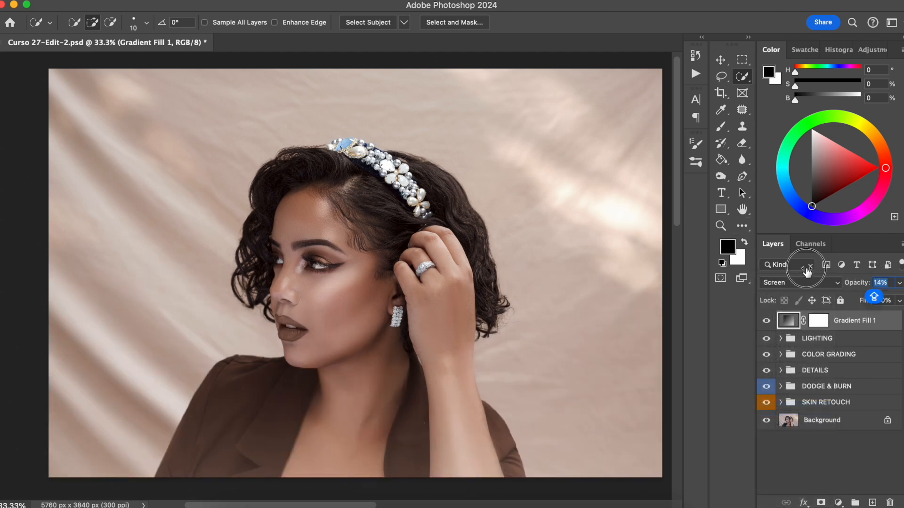
left_click_drag(855, 282, 646, 255)
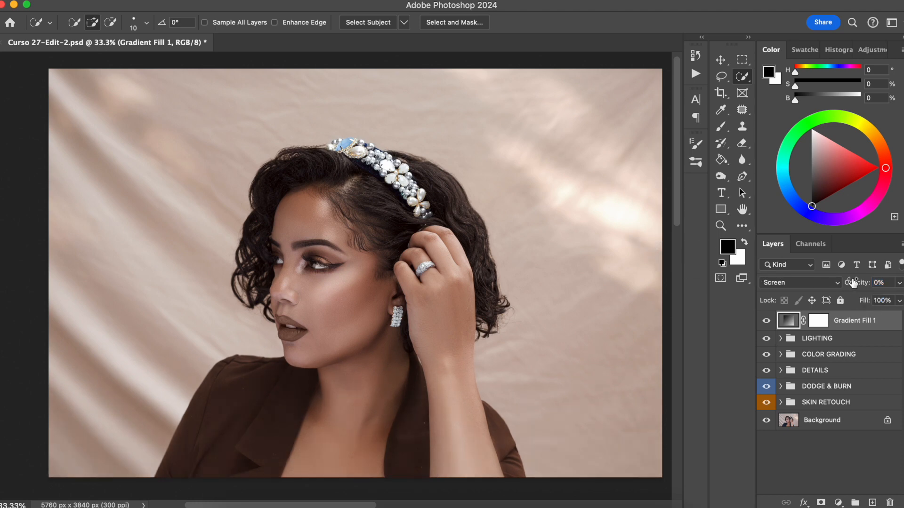
mouse_move(852, 285)
left_mouse_down()
mouse_move(871, 285)
mouse_move(861, 286)
left_mouse_up()
Reopen the gradient fill and shift the gradient slightly upward over the jacket.
double_click(788, 320)
left_click_drag(298, 419, 303, 392)
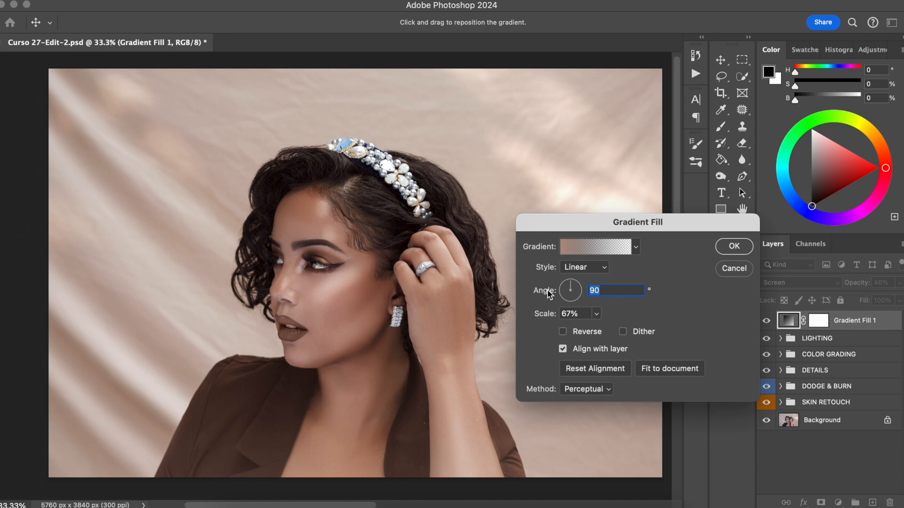
left_click(734, 247)
key("w")
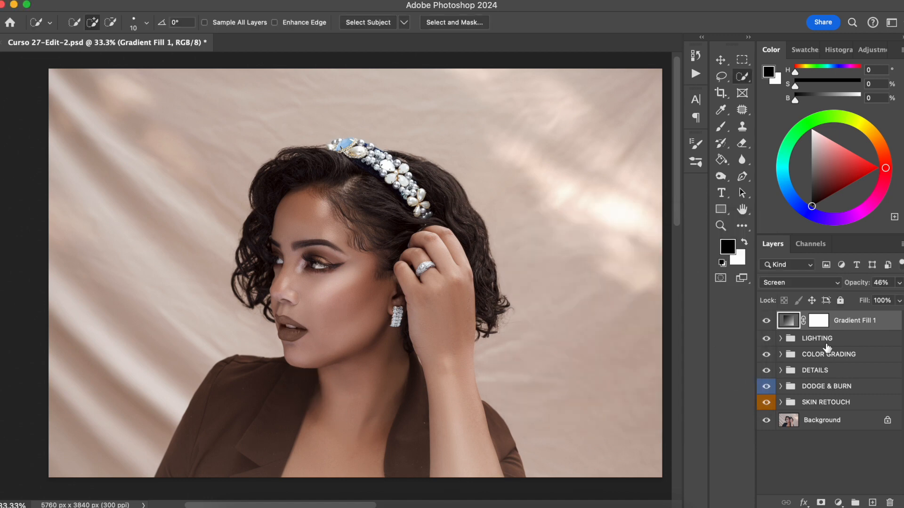
Rename the Gradient Fill layer as Linear.
double_click(849, 322)
type("L")
key("BackSpace")
key("BackSpace")
type("near")
key("Return")
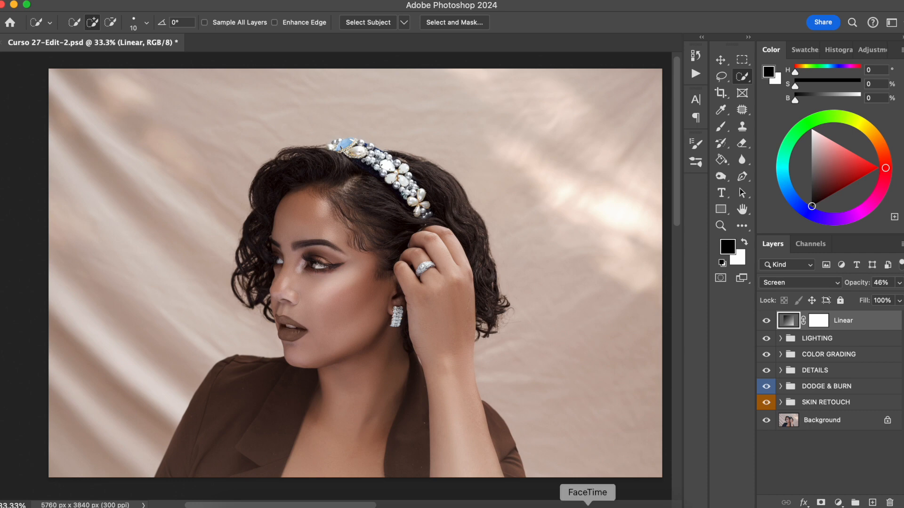
Add a second Gradient Fill layer above the Linear layer with the Radial style.
left_click(838, 502)
left_click(852, 305)
left_click(579, 267)
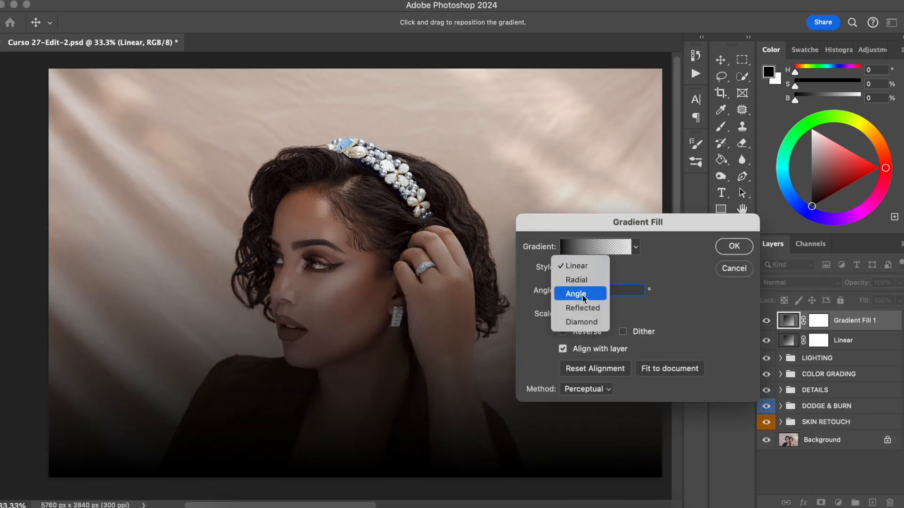
left_click(584, 281)
Set the radial gradient's opaque colour stop to white (ffffff).
left_click(595, 247)
left_click(523, 317)
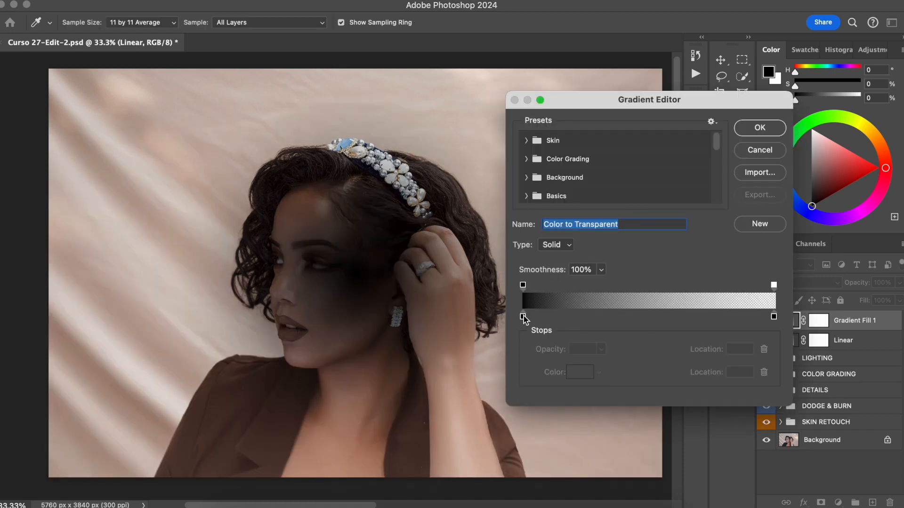
left_click(579, 372)
left_click(522, 272)
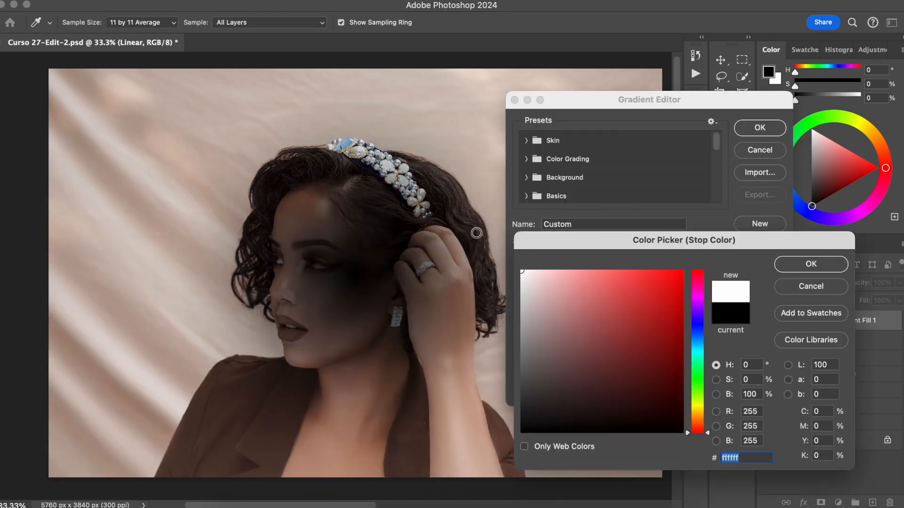
left_click(831, 267)
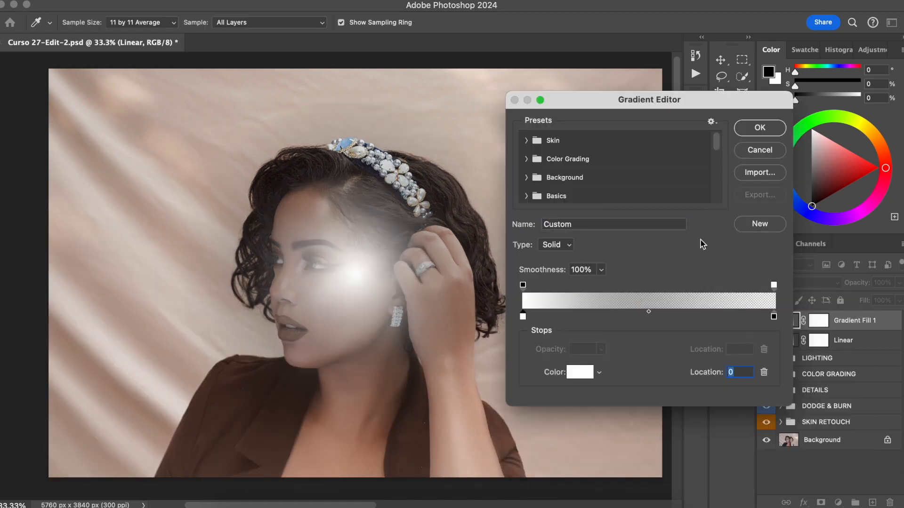
Apply the radial gradient fill, reopen it with its scale at 100%, and move its glow to the photo's upper-left corner.
left_click(760, 128)
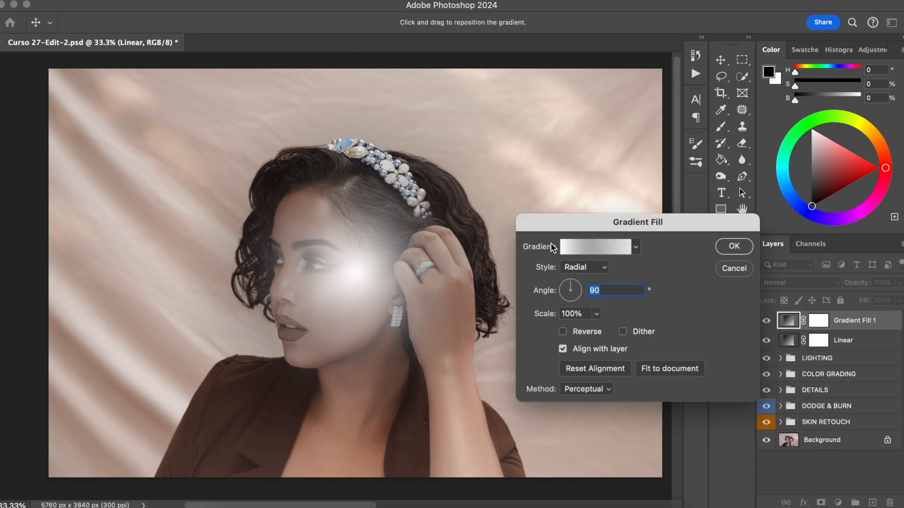
left_click(729, 251)
double_click(792, 322)
left_click_drag(353, 272, 194, 193)
mouse_move(539, 315)
left_mouse_down()
mouse_move(551, 321)
mouse_move(535, 315)
left_mouse_up()
type("100")
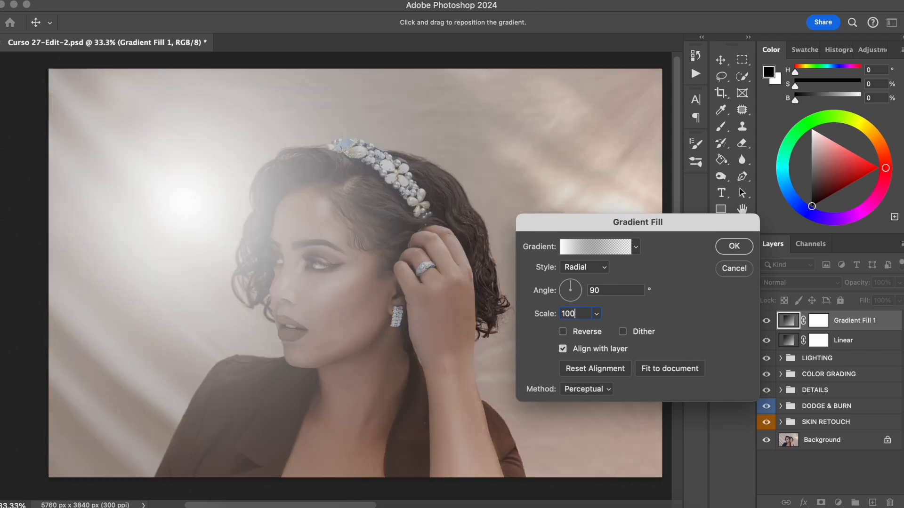
left_click_drag(239, 242, 177, 190)
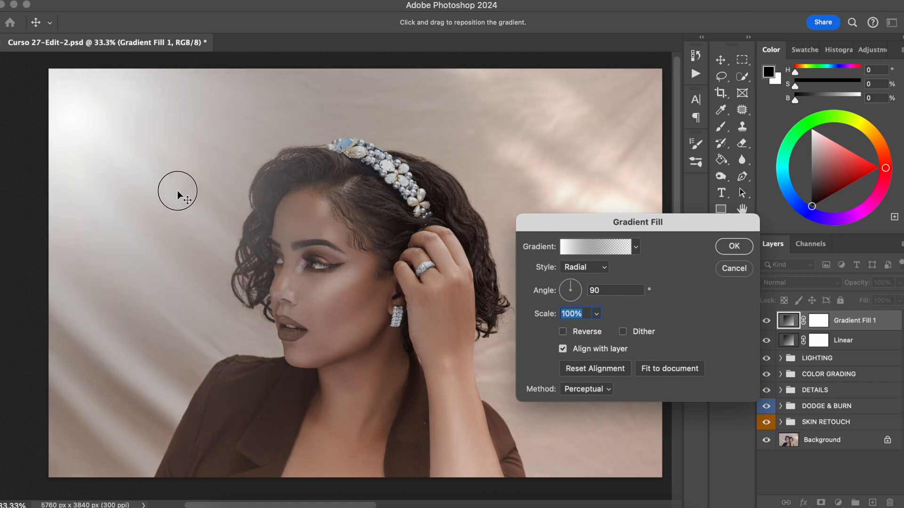
Remove the black colour stop from the radial gradient and confirm the gradient.
left_click(594, 248)
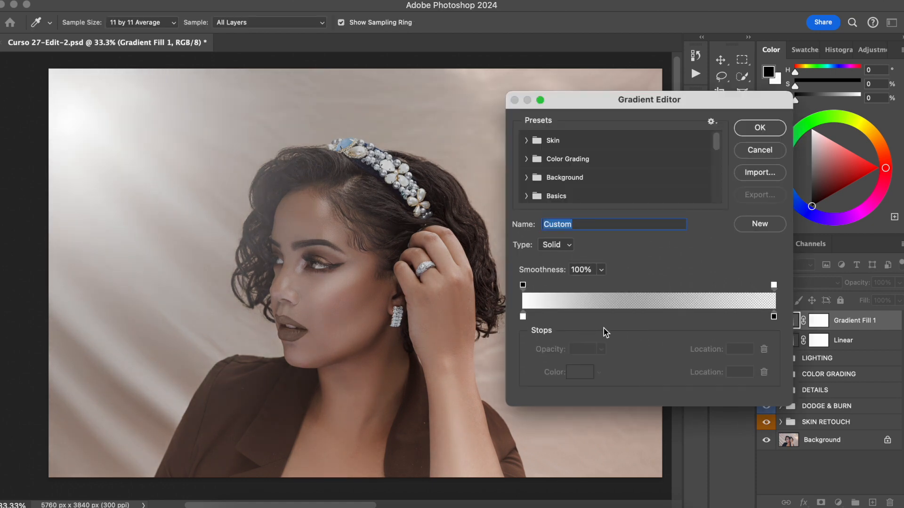
left_click_drag(773, 316, 785, 337)
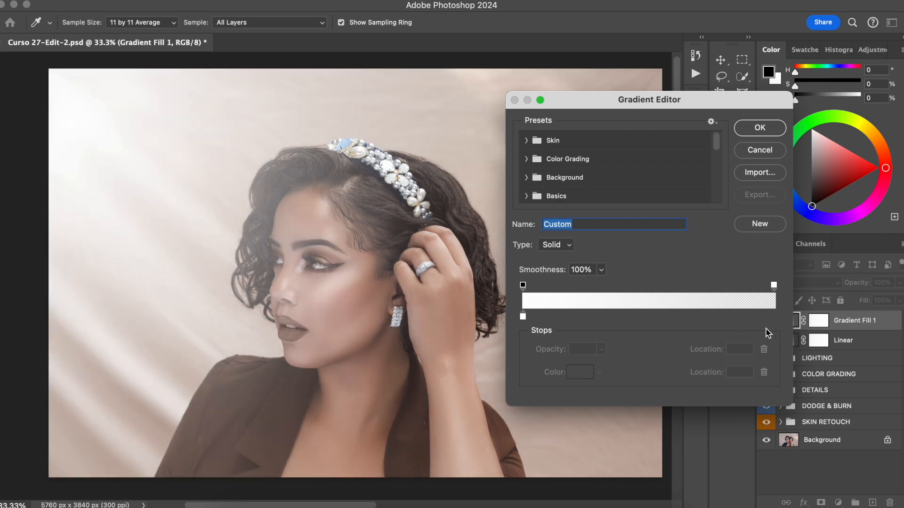
left_click(760, 128)
Push the radial glow out past the photo's upper-left corner to soften it and apply the gradient fill.
left_click(207, 190)
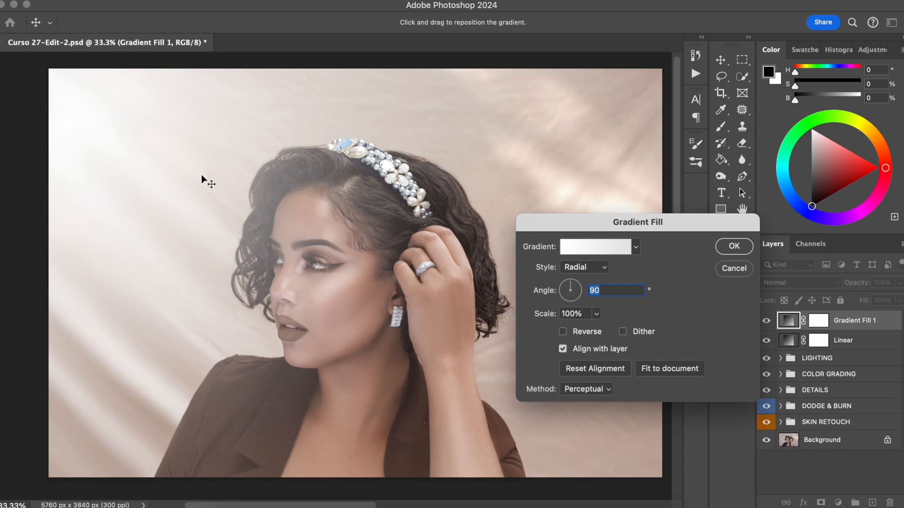
left_click_drag(202, 175, 50, 137)
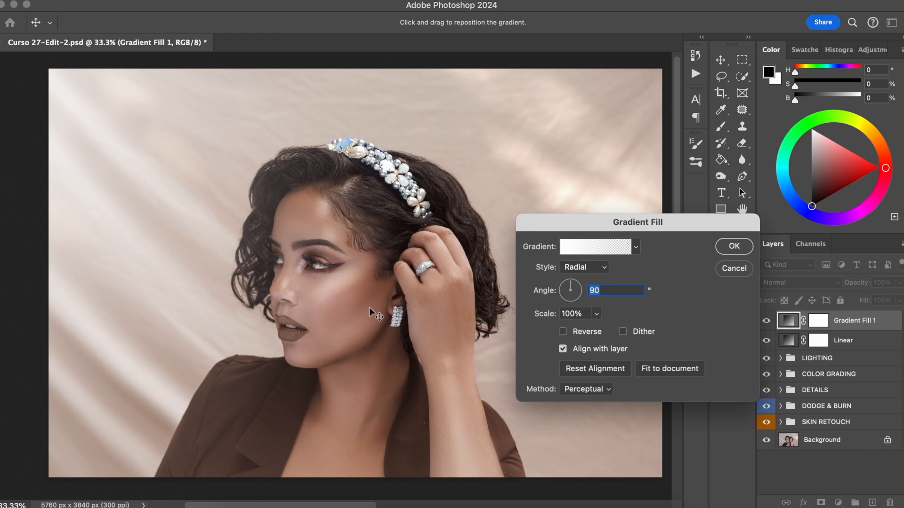
mouse_move(153, 159)
left_mouse_down()
mouse_move(139, 198)
mouse_move(159, 159)
left_mouse_up()
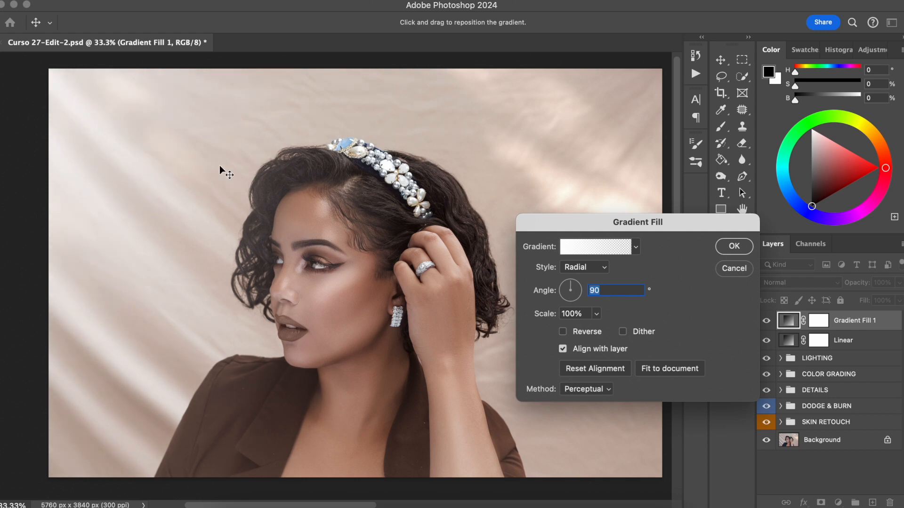
left_click(731, 246)
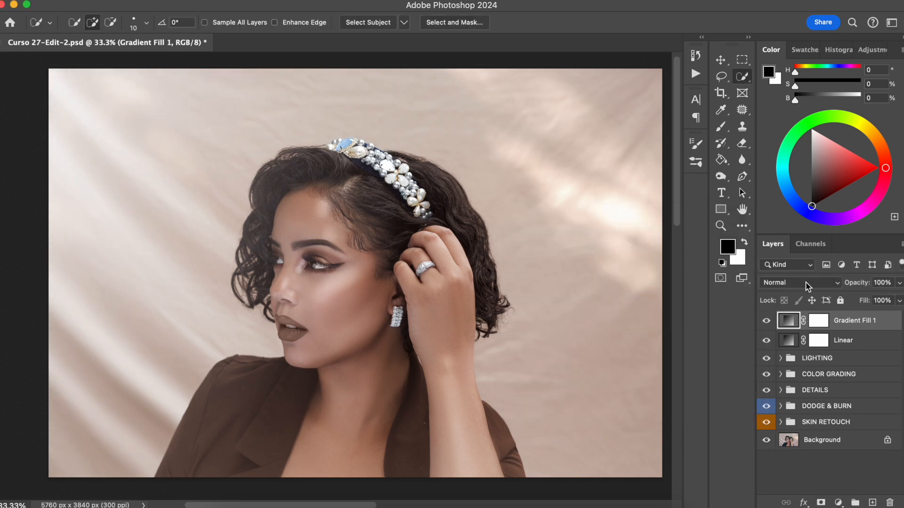
Set the radial gradient layer's blend mode to Screen, comparing it with Normal, and its opacity to 56%.
left_click(805, 287)
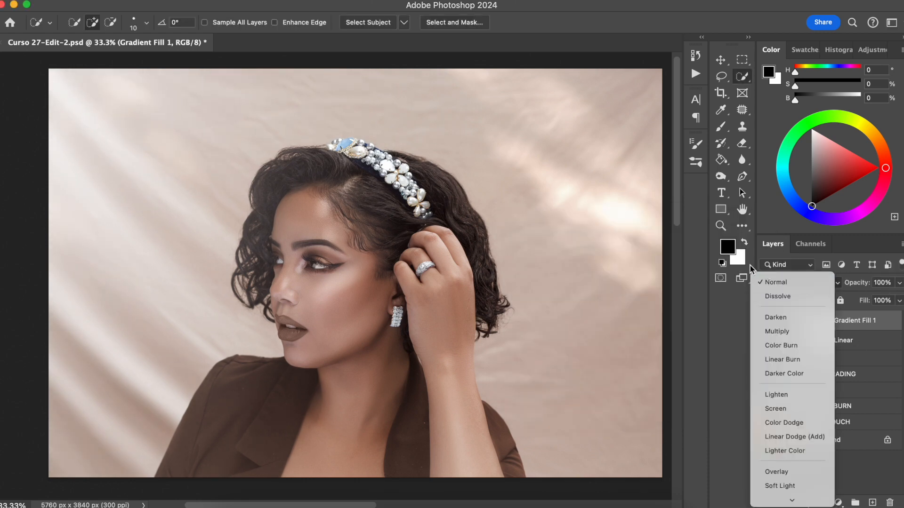
left_click(770, 410)
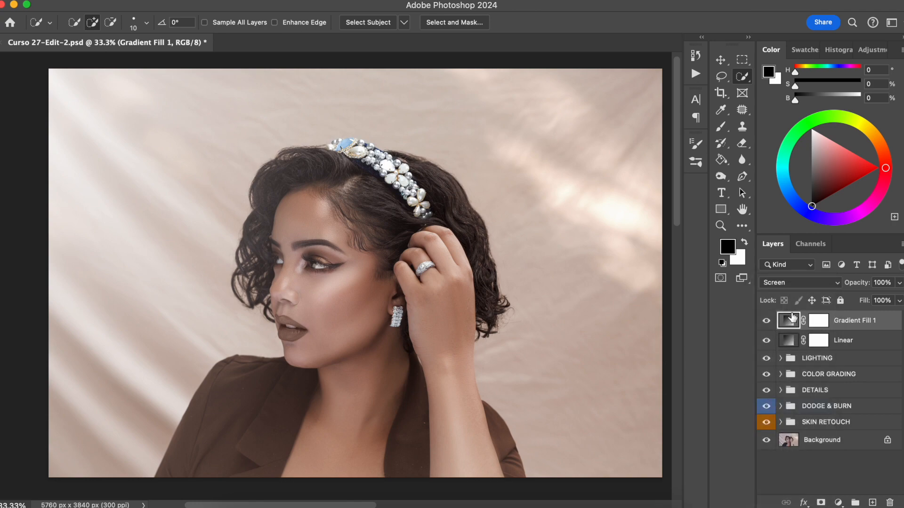
left_click(799, 283)
left_click(781, 154)
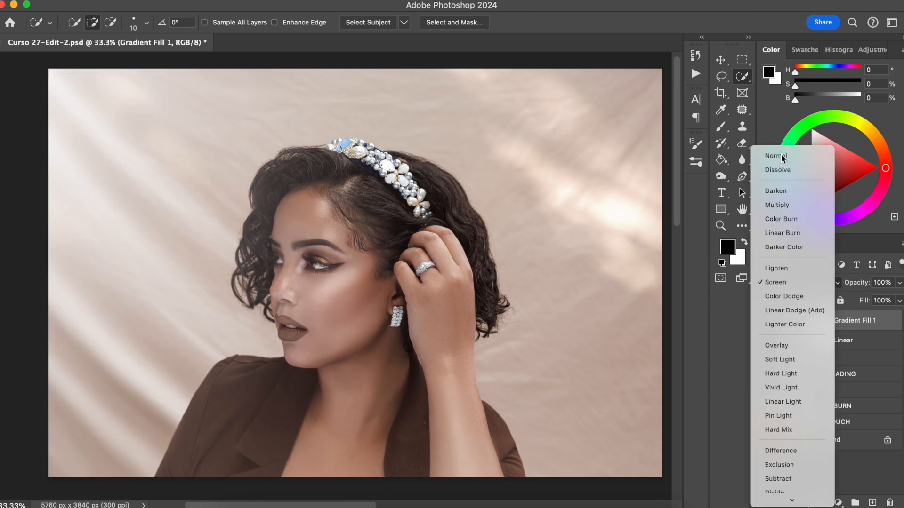
left_click(782, 282)
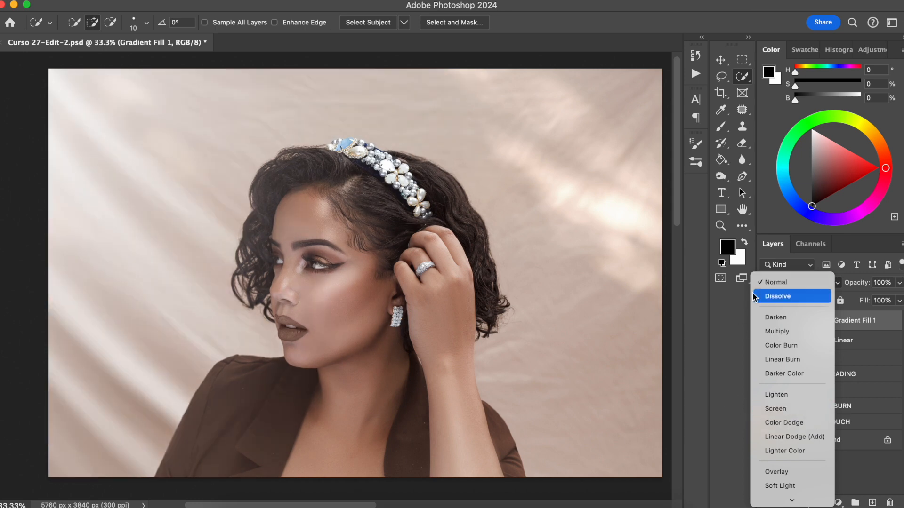
left_click(777, 408)
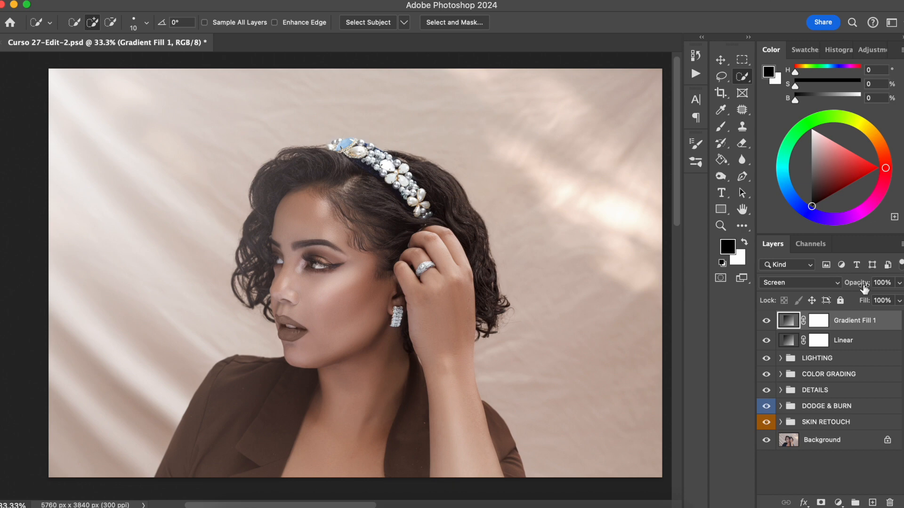
left_click_drag(864, 285, 681, 245)
mouse_move(853, 284)
left_mouse_down()
mouse_move(865, 286)
mouse_move(853, 287)
left_mouse_up()
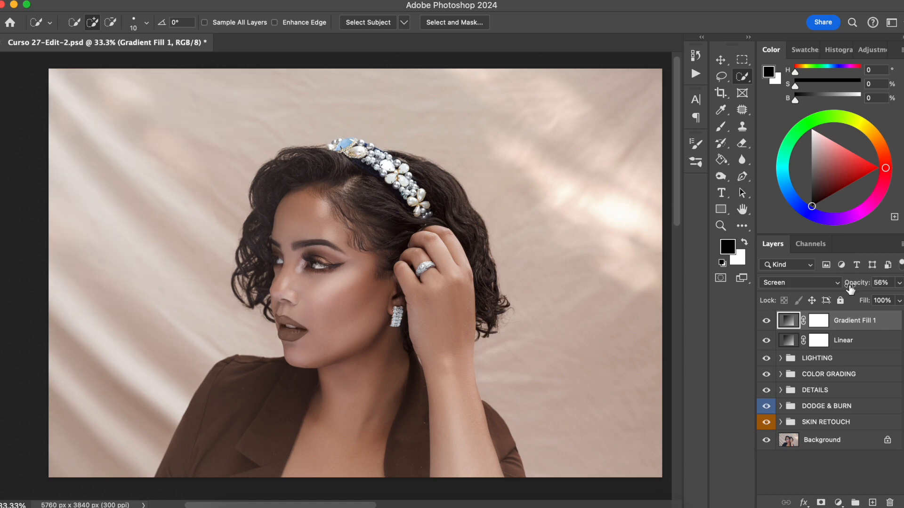
Reopen the radial gradient fill and shift its glow slightly down and right toward the subject.
double_click(788, 322)
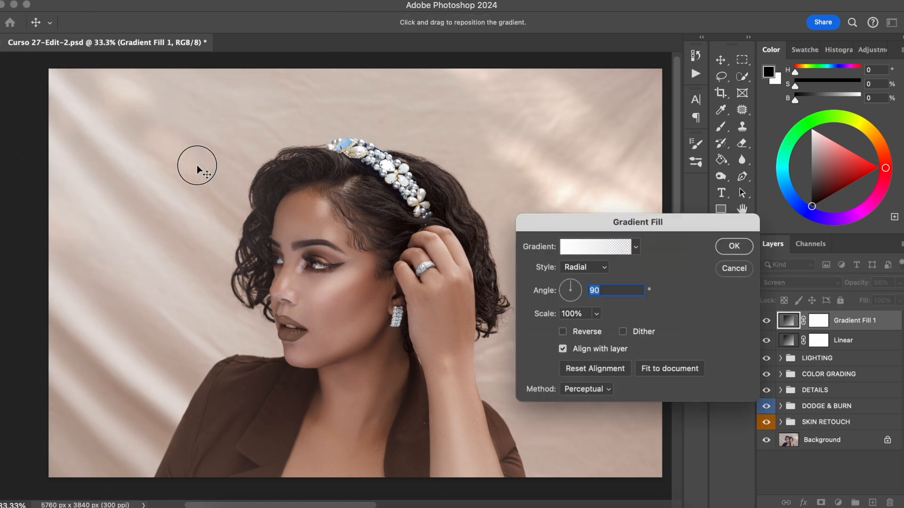
left_click_drag(190, 159, 218, 201)
left_click(733, 247)
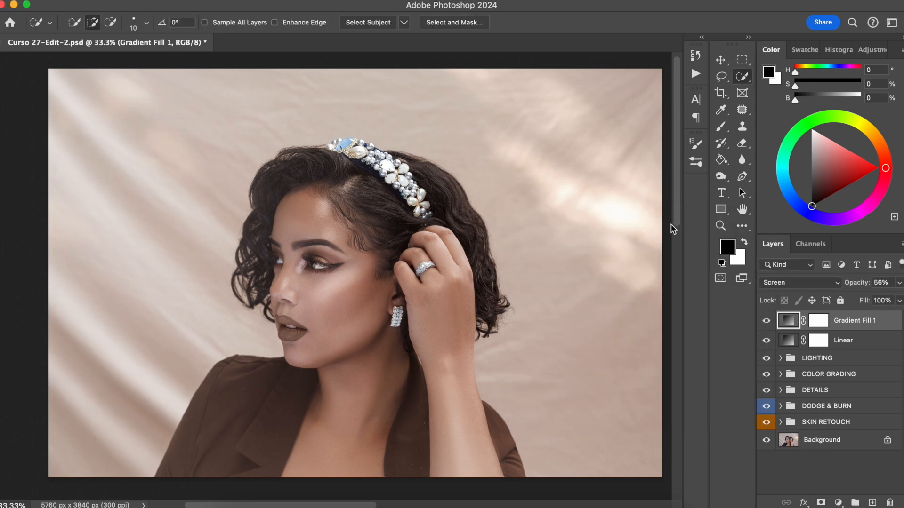
double_click(788, 320)
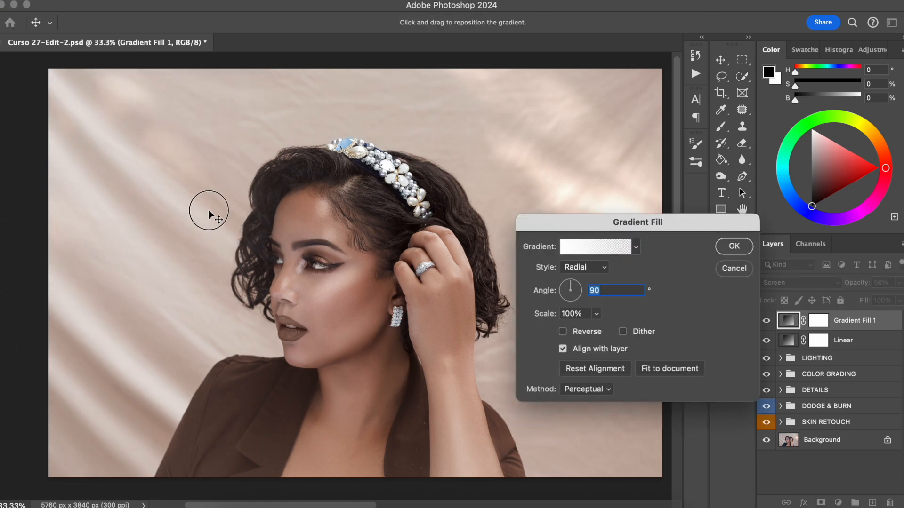
left_click(746, 249)
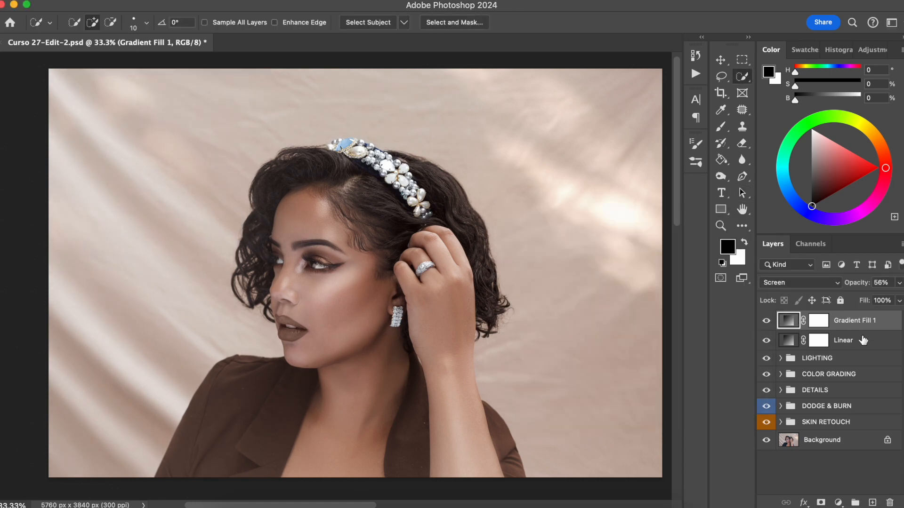
Rename the radial gradient layer as Radial and group it with the Linear layer as LIGHTING EFFECT.
double_click(855, 319)
type("Radial")
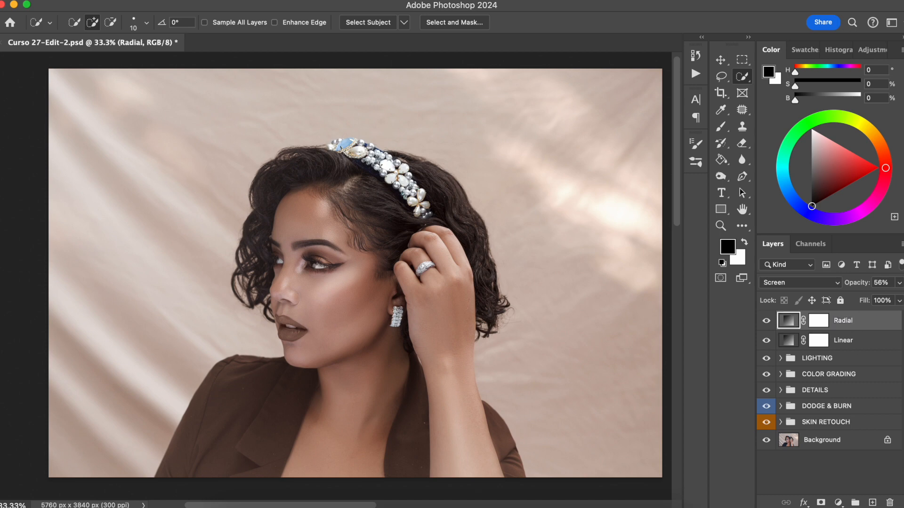
left_click(860, 340, "shift")
key("super+g")
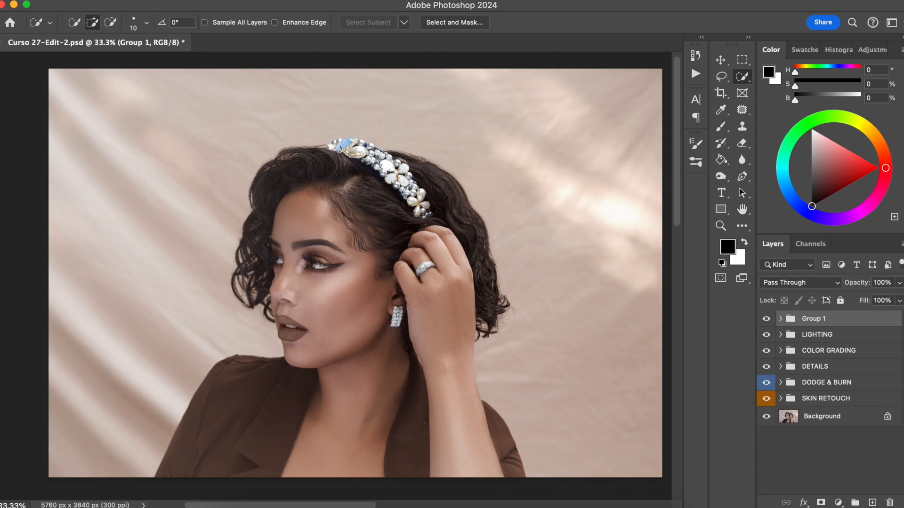
double_click(813, 318)
type("LIGHTING EFFECT")
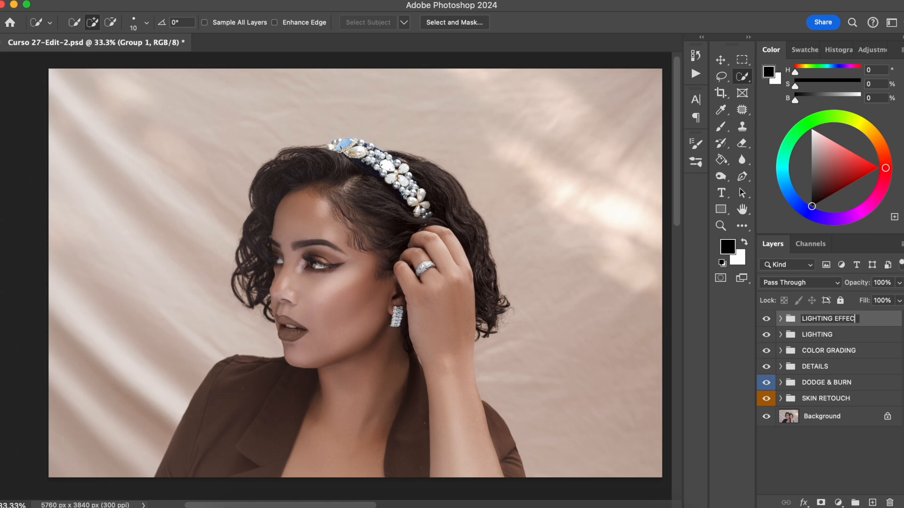
key("Return")
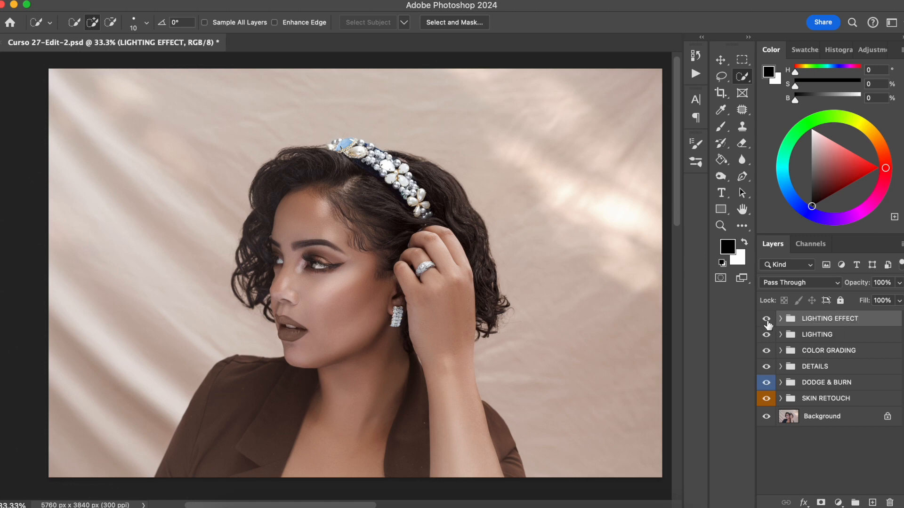
Compare the portrait with and without the LIGHTING EFFECT group.
left_click(767, 320)
left_click(769, 322)
left_click(764, 319)
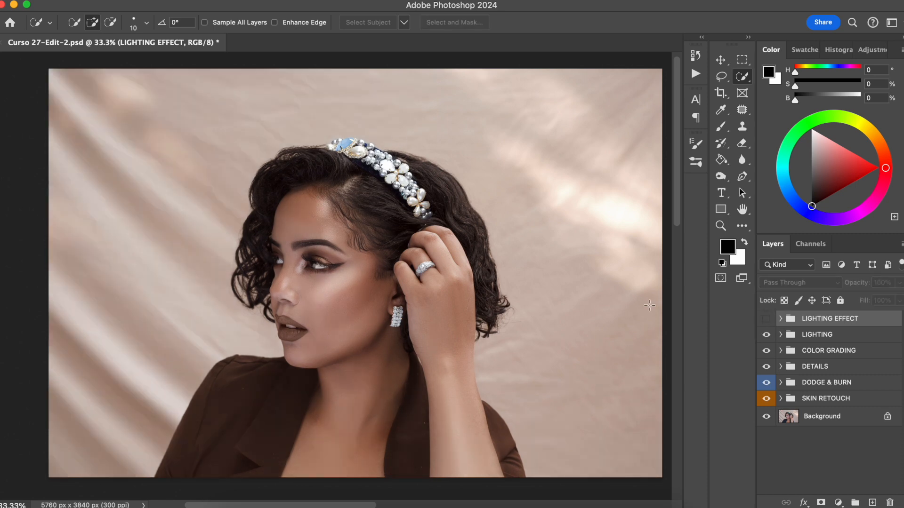
left_click(767, 322)
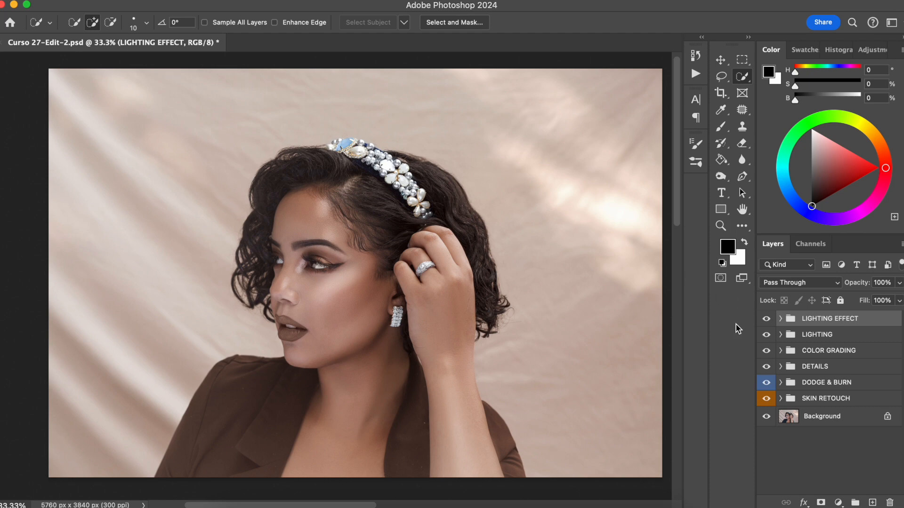
left_click(766, 320)
left_click(766, 319)
left_click(767, 318)
left_click(766, 317)
Set the LIGHTING EFFECT group's opacity to 80% and compare the photo with the group hidden and shown.
left_click_drag(867, 283, 853, 281)
left_click(767, 319)
left_click(766, 319)
Run the Sharpen Volume action to add a masked SHARPEN group above the other groups.
left_click(697, 74)
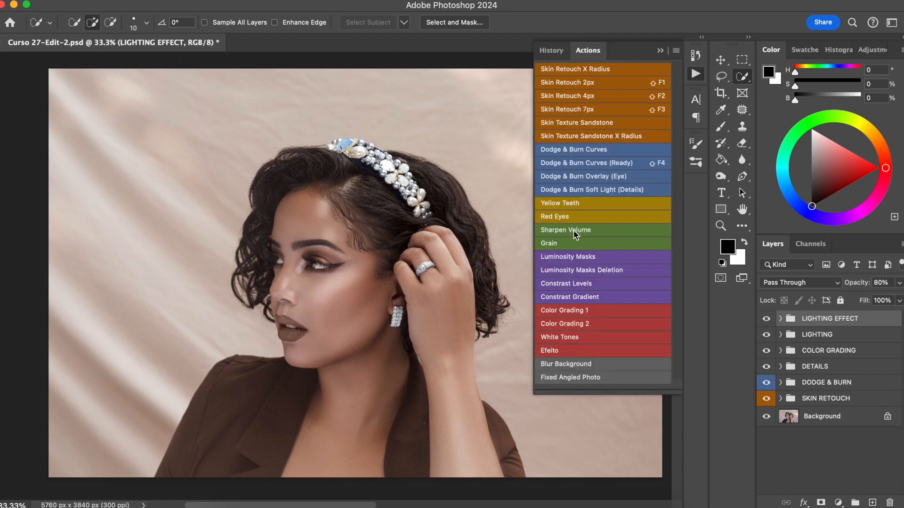
left_click(694, 75)
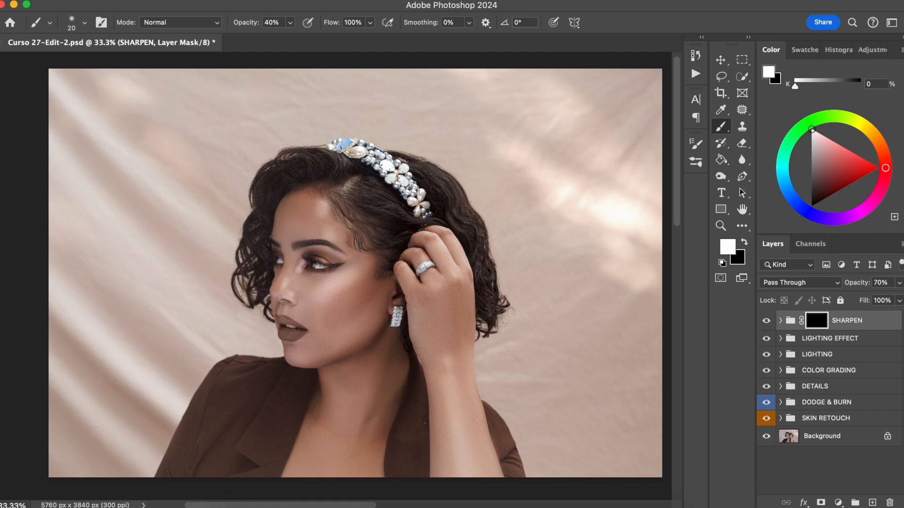
Paint white on the SHARPEN mask over the headband, ring and earring with the brush at 100% opacity.
left_click_drag(246, 23, 293, 31)
key("bracketright")
key("bracketright")
mouse_move(332, 146)
left_mouse_down()
mouse_move(394, 165)
mouse_move(387, 173)
mouse_move(422, 202)
mouse_move(405, 168)
mouse_move(367, 175)
left_mouse_up()
key("bracketright")
key("bracketright")
key("bracketleft")
key("bracketleft")
key("bracketleft")
key("bracketleft")
mouse_move(425, 266)
left_mouse_down()
mouse_move(394, 325)
mouse_move(399, 320)
mouse_move(222, 320)
left_mouse_up()
Examine the ring and earring up close with the SHARPEN group hidden and shown.
key("super+plus")
key("super+plus")
key("super+plus")
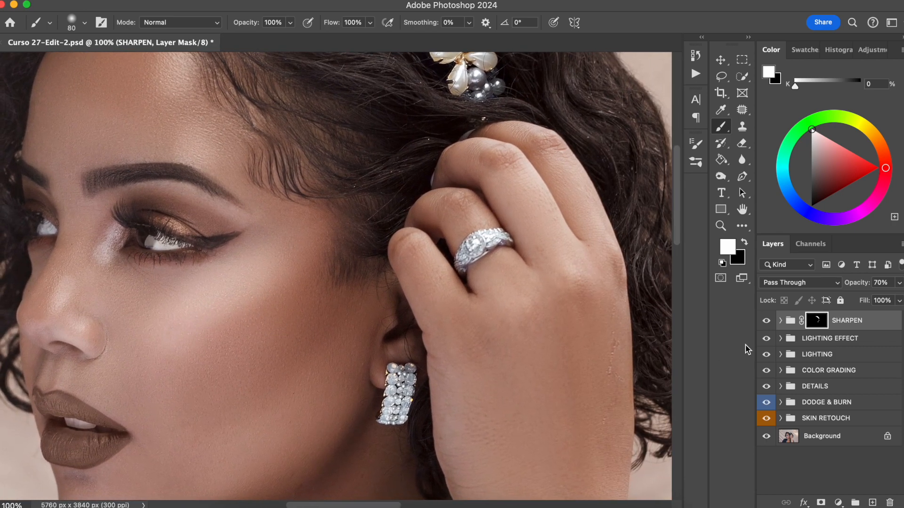
left_click(767, 322)
left_click(768, 322)
left_click(767, 322)
left_click(767, 322)
key("super+plus")
left_click_drag(561, 373, 439, 396)
left_click(766, 322)
left_click(766, 322)
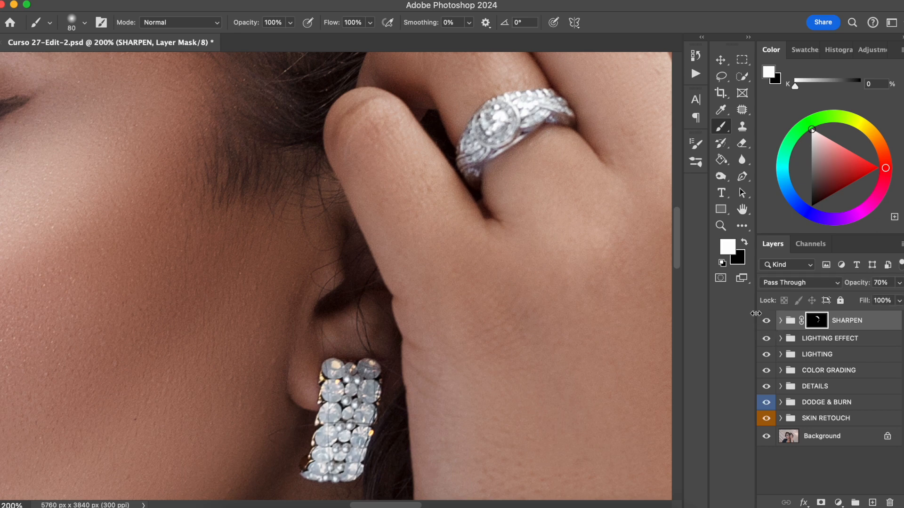
key("super+0")
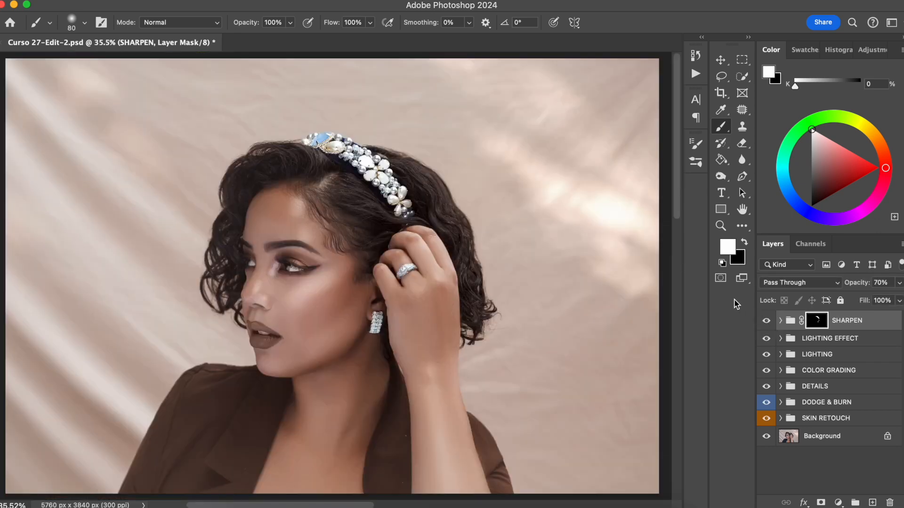
Paint white on the SHARPEN mask over the eye area with a 300 px brush at 70% opacity.
left_click_drag(253, 22, 243, 23)
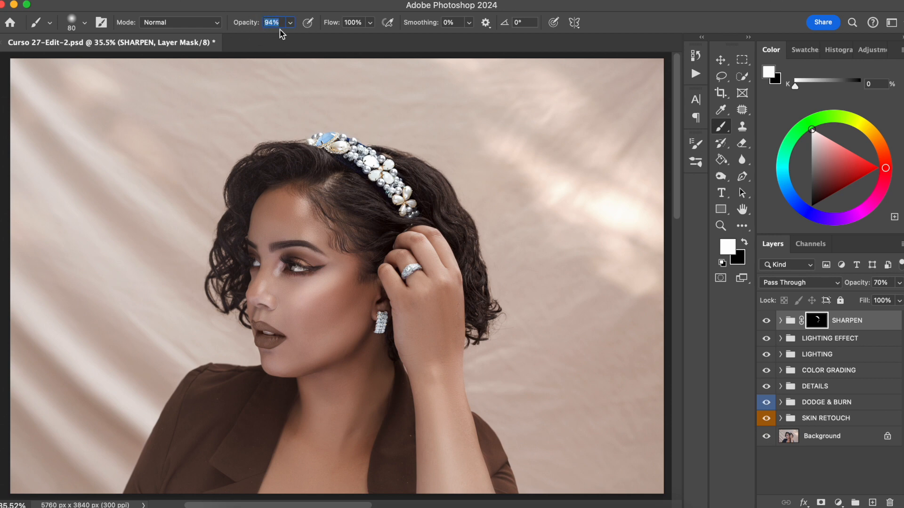
type("70")
key("super+plus")
key("super+plus")
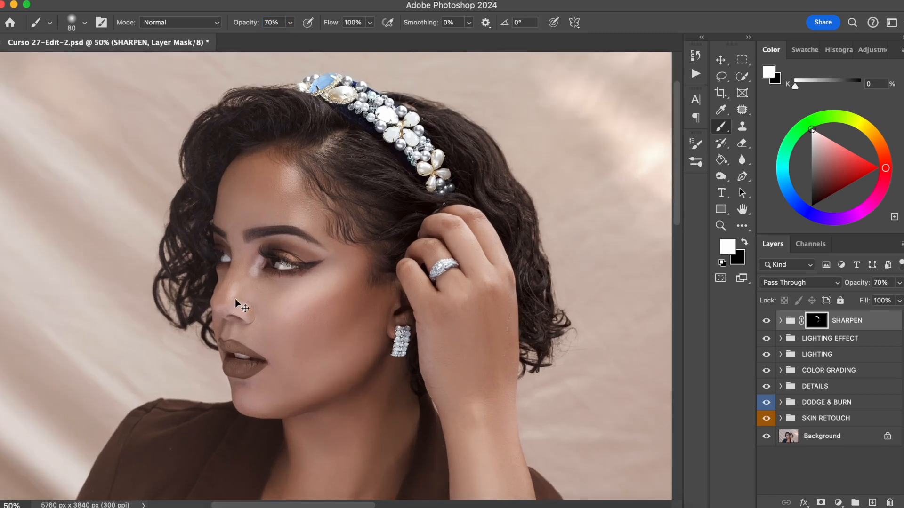
left_click_drag(289, 357, 331, 363)
key("bracketright")
key("bracketright")
key("bracketright")
key("bracketright")
key("bracketright")
key("bracketright")
key("bracketright")
key("bracketright")
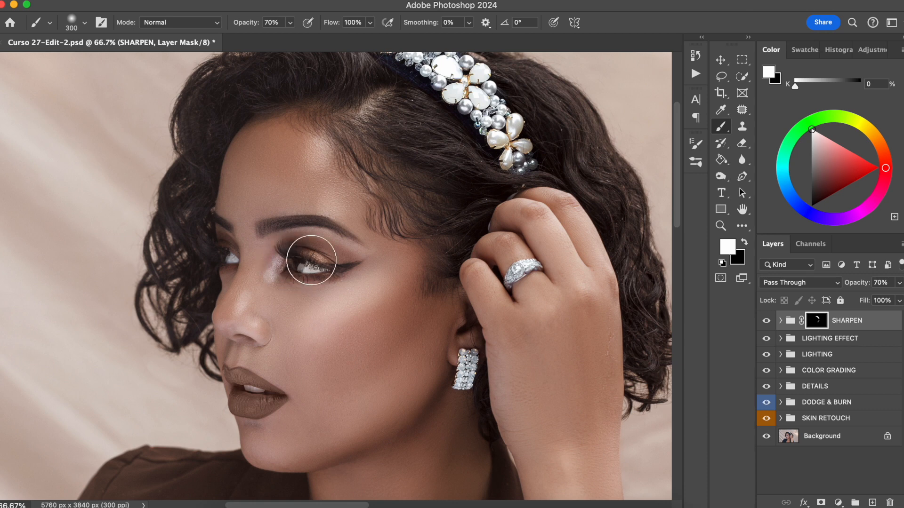
mouse_move(294, 232)
left_mouse_down()
mouse_move(323, 232)
mouse_move(350, 252)
mouse_move(285, 255)
mouse_move(291, 269)
mouse_move(355, 253)
mouse_move(294, 238)
mouse_move(328, 240)
mouse_move(338, 262)
mouse_move(378, 269)
mouse_move(377, 234)
left_mouse_up()
Paint white on the SHARPEN mask over the face with a 700 px brush at 40% opacity.
key("super+minus")
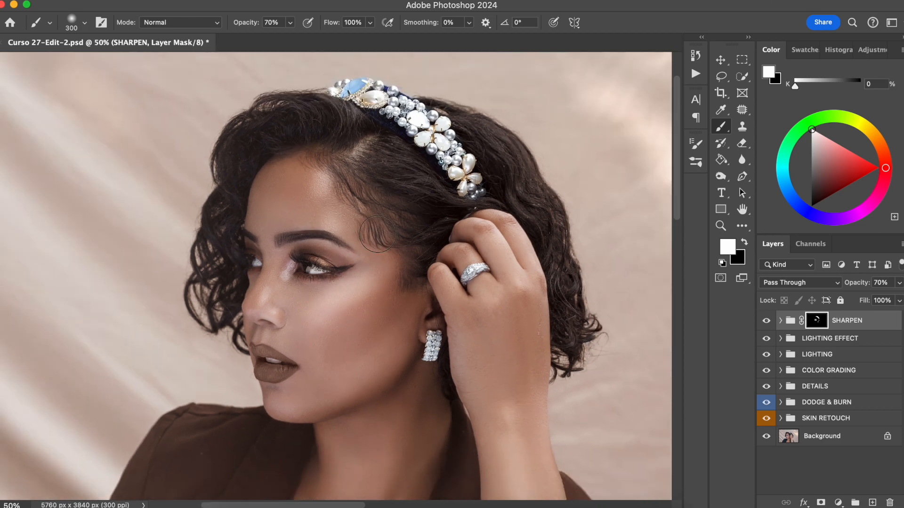
left_click(270, 22)
left_click_drag(253, 22, 245, 22)
key("bracketright")
key("bracketright")
key("bracketright")
key("bracketright")
mouse_move(324, 301)
left_mouse_down()
mouse_move(368, 229)
mouse_move(334, 190)
mouse_move(342, 319)
mouse_move(350, 292)
left_mouse_up()
Compare the eye, face and jewellery up close with the SHARPEN group hidden and shown.
left_click(766, 323)
left_click(767, 323)
key("super+plus")
key("super+plus")
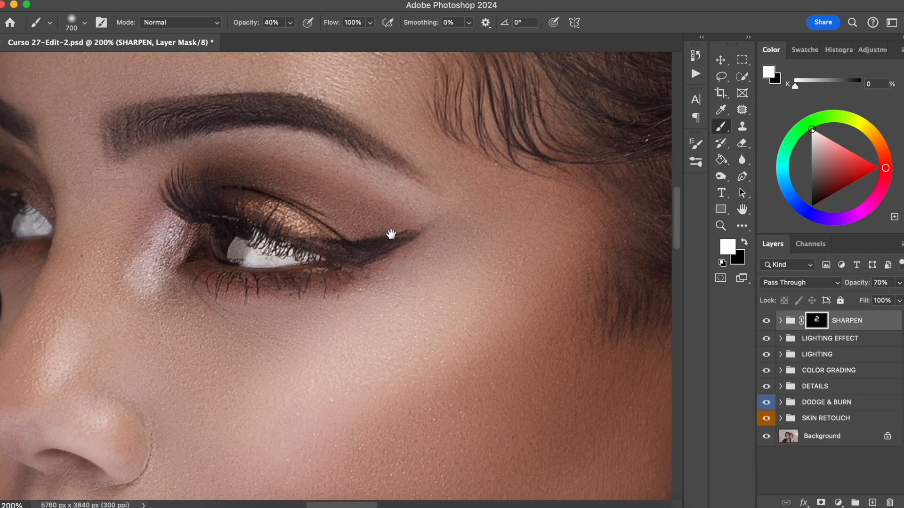
key("super+minus")
scroll(346, 236, "up", 3)
scroll(346, 236, "right", 2)
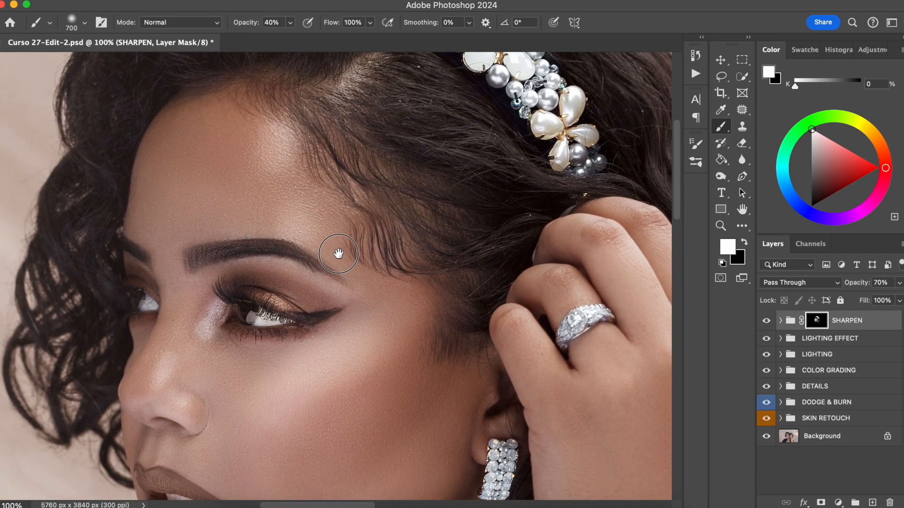
left_click(766, 322)
left_click(768, 324)
left_click(768, 325)
left_click(767, 323)
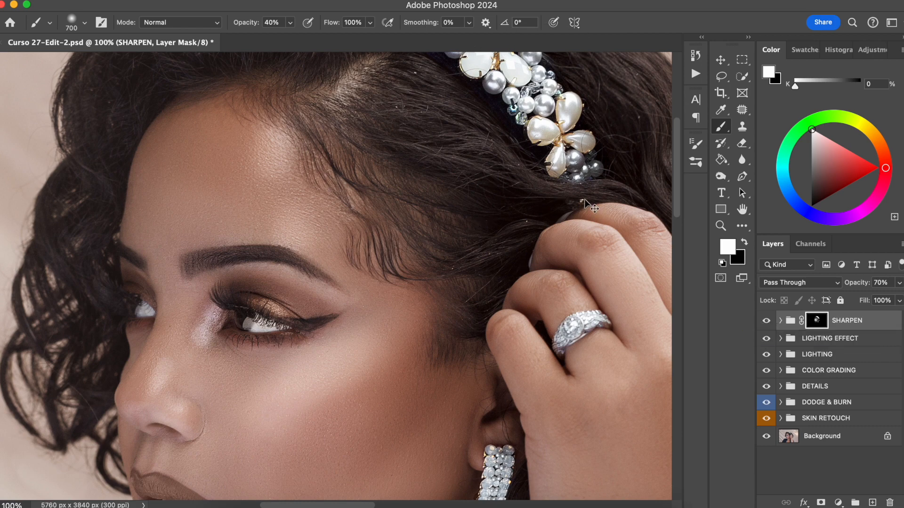
Compare the whole portrait with only the Background layer visible against the version with all retouching groups visible.
key("super+minus")
key("super+minus")
key("super+minus")
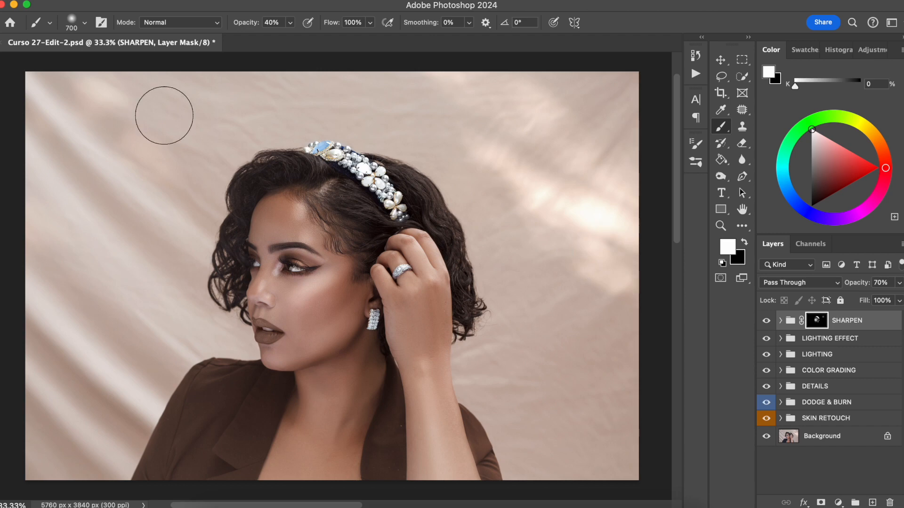
left_click(766, 437, "alt")
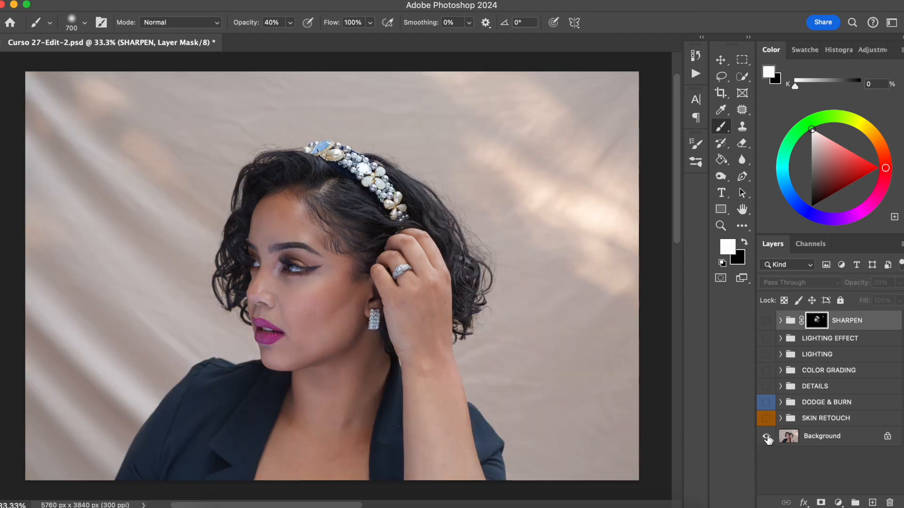
left_click(766, 437, "alt")
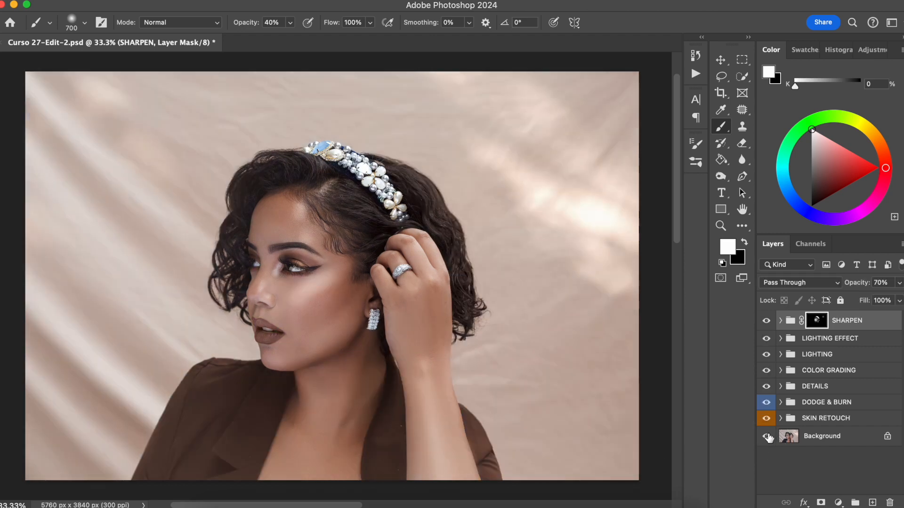
left_click(766, 436, "alt")
left_click(766, 437, "alt")
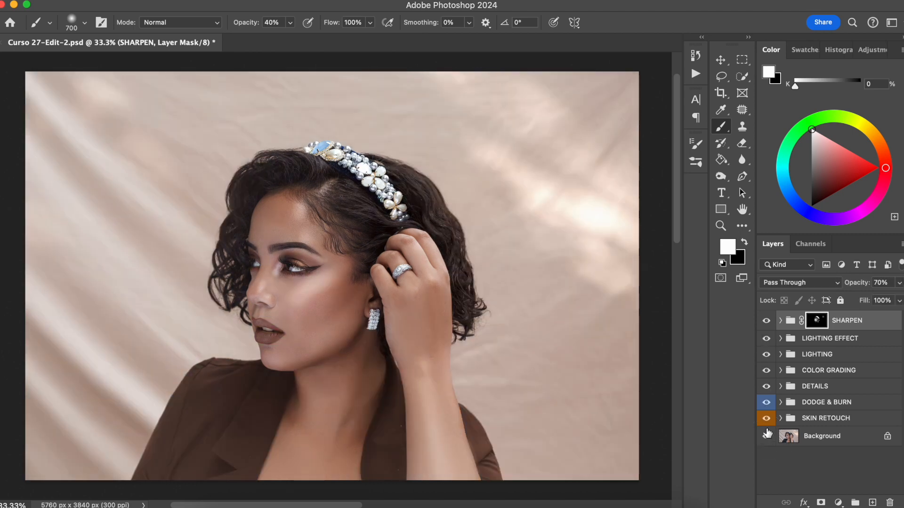